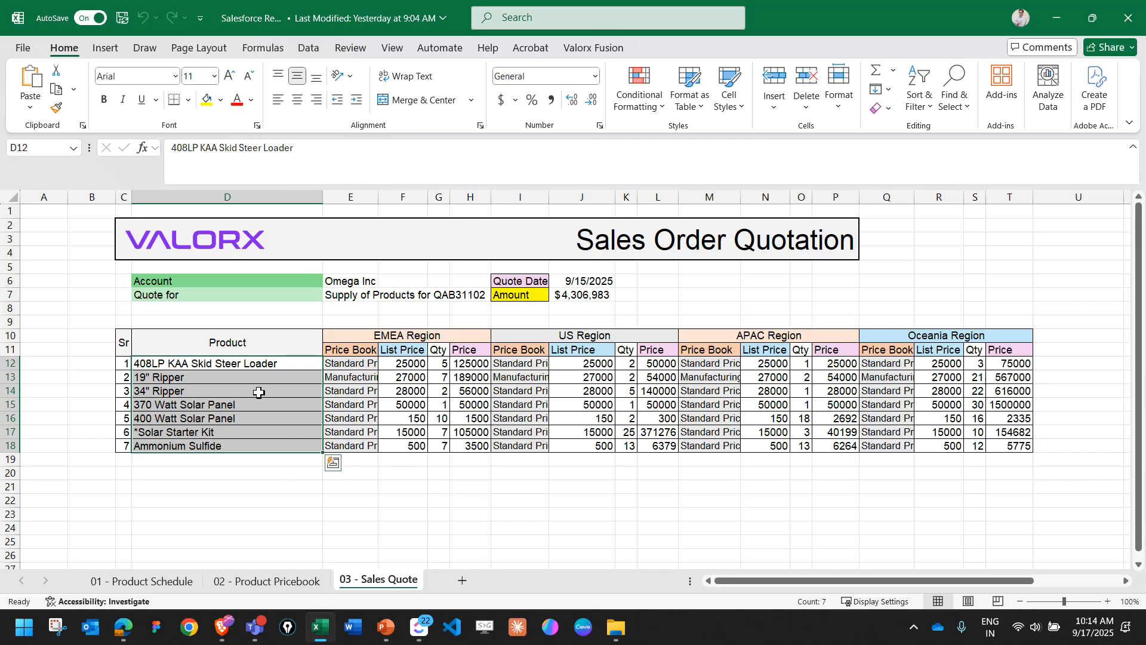
# Examine the products and their old and new prices across the price books on the 02 - Product Pricebook sheet.
pyautogui.click(237, 404)
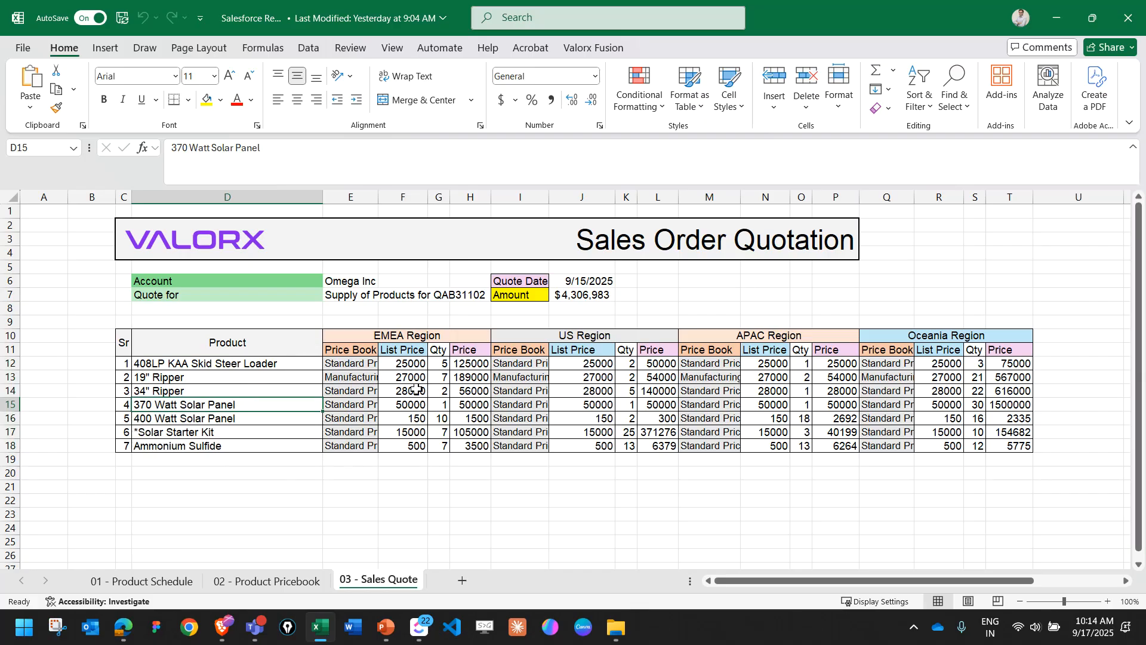
pyautogui.click(281, 586)
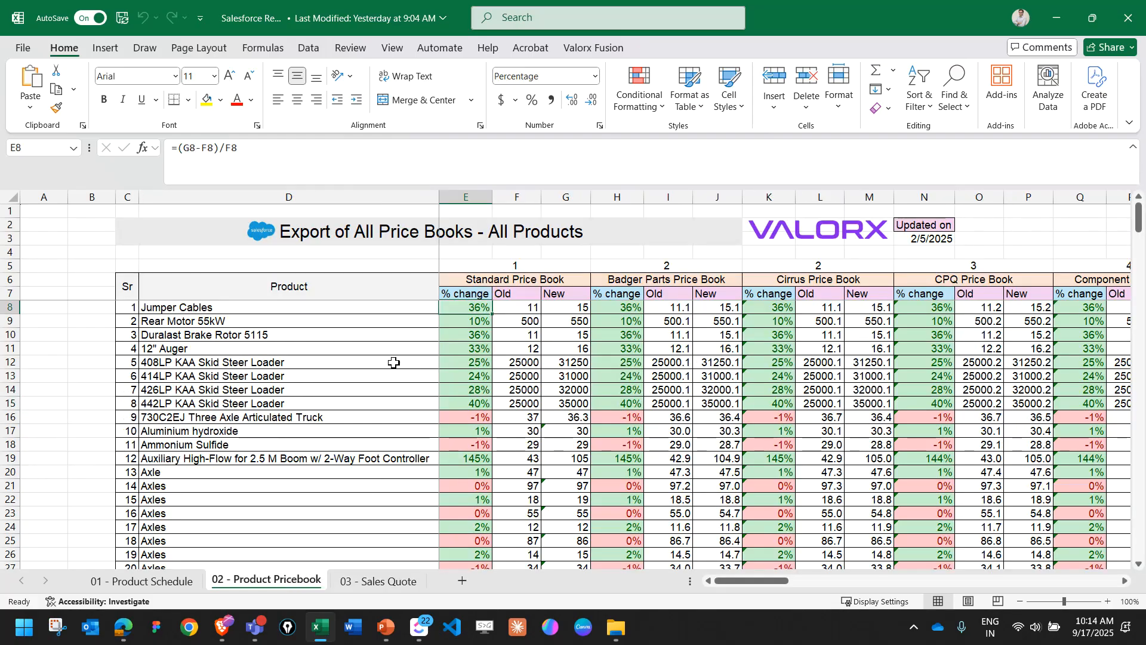
pyautogui.moveTo(749, 582)
pyautogui.mouseDown()
pyautogui.moveTo(984, 580)
pyautogui.moveTo(755, 583)
pyautogui.mouseUp()
pyautogui.scroll(-3, 222, 387)
pyautogui.scroll(-16, 221, 386)
pyautogui.scroll(8, 257, 395)
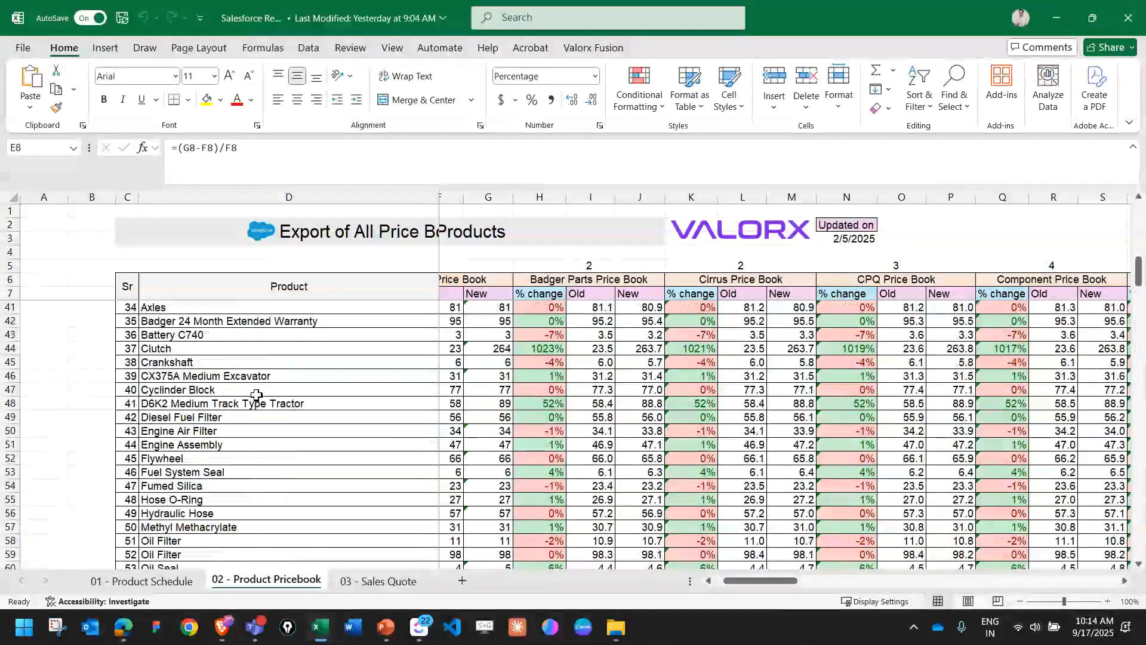
pyautogui.scroll(11, 256, 395)
pyautogui.moveTo(751, 582); pyautogui.dragTo(742, 585)
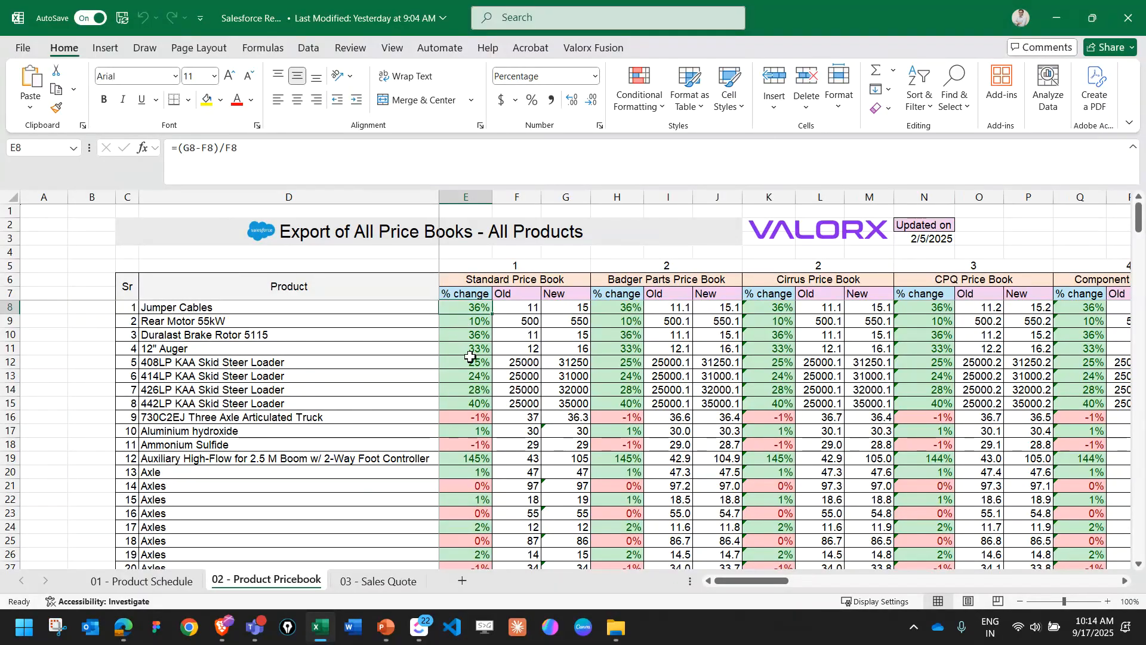
pyautogui.click(416, 339)
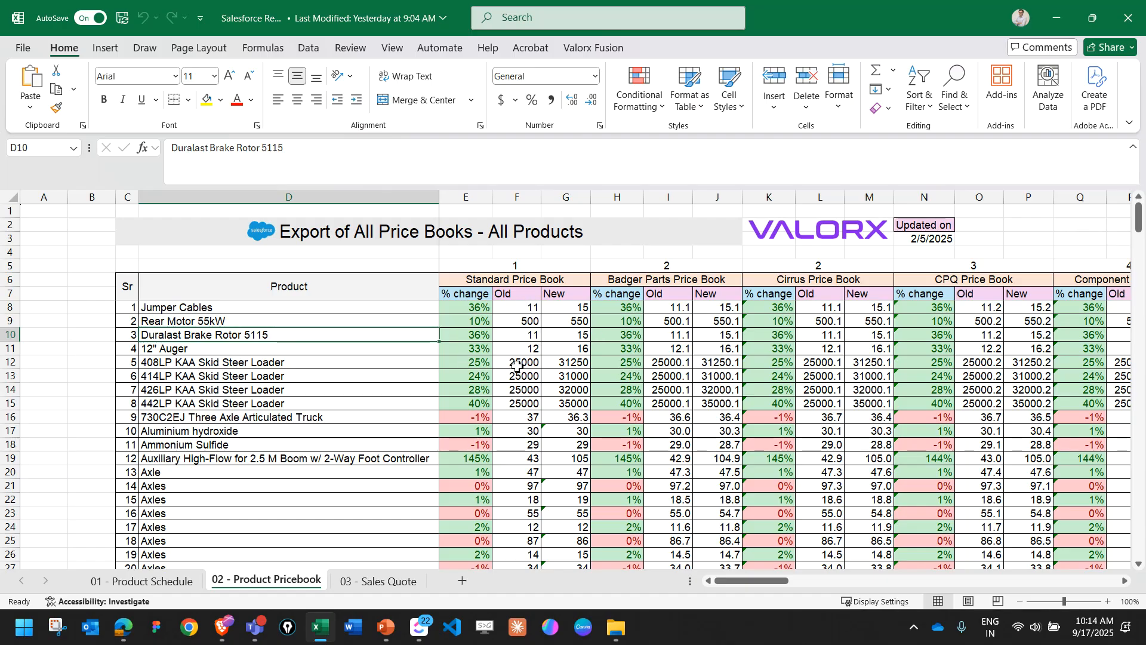
pyautogui.click(520, 321)
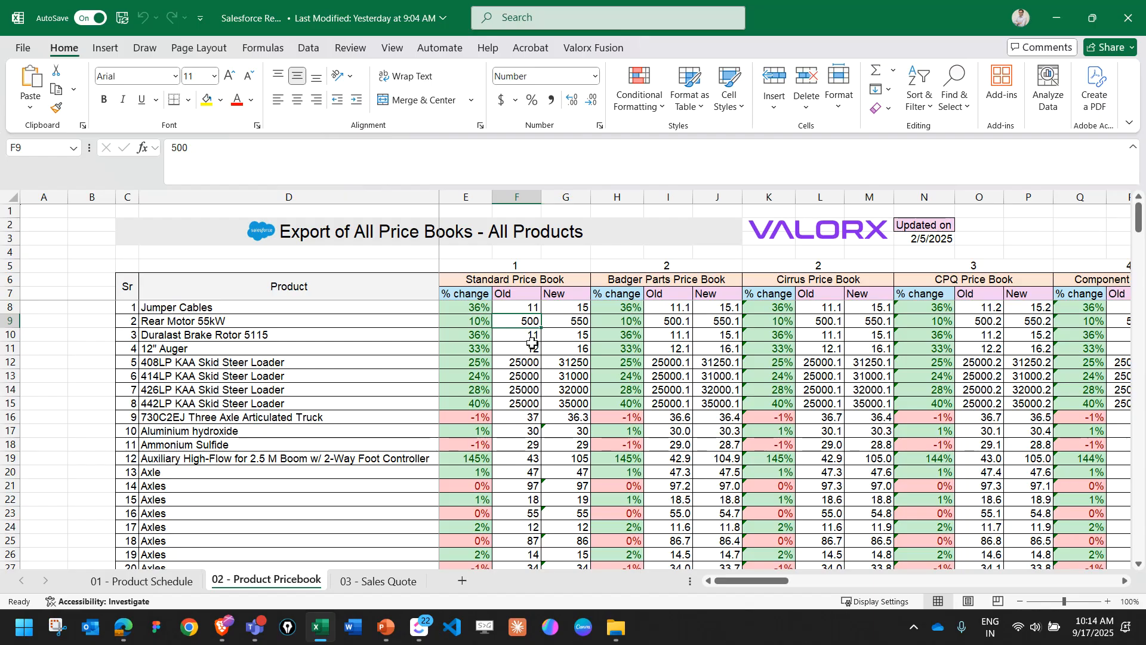
# Look over the 03 - Sales Quote sheet alongside the 02 - Product Pricebook sheet, ending on the sales quote.
pyautogui.click(388, 581)
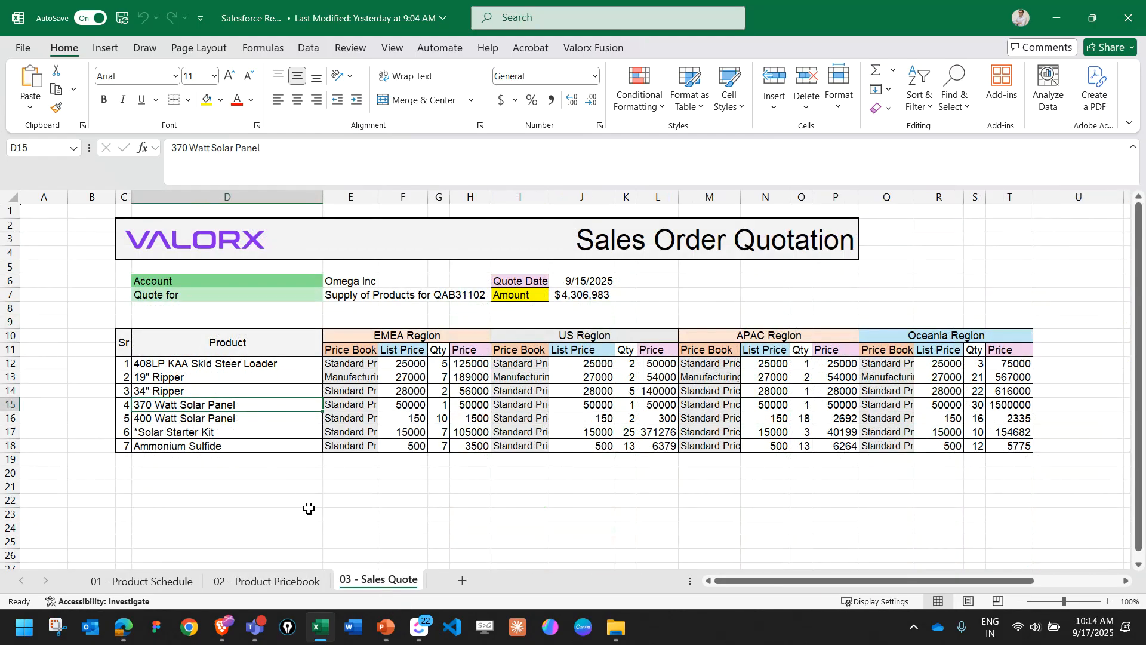
pyautogui.click(296, 582)
pyautogui.click(373, 581)
# Switch to Salesforce in the browser and review the full list of price book entries of the Standard Price Book.
pyautogui.click(1056, 18)
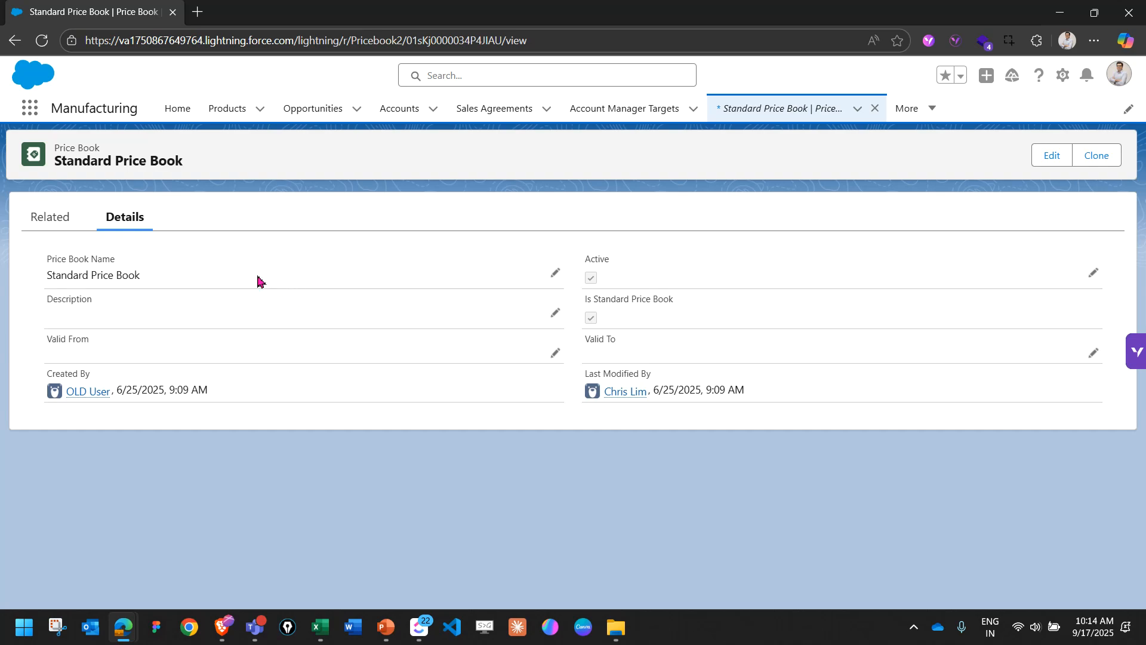
pyautogui.click(55, 218)
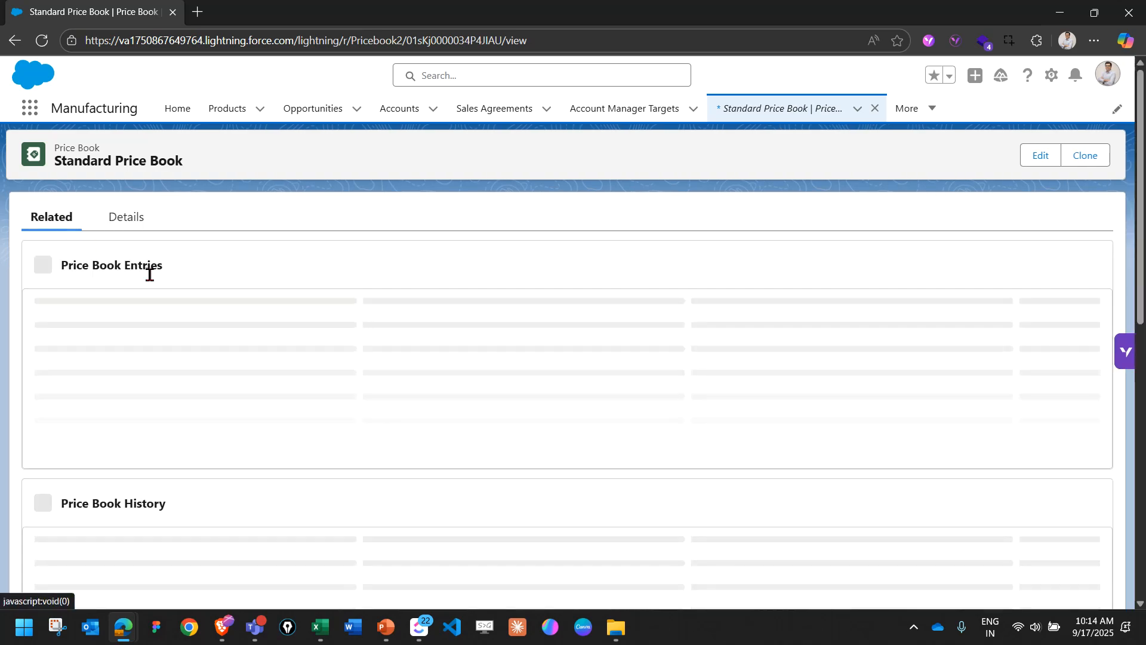
pyautogui.click(567, 482)
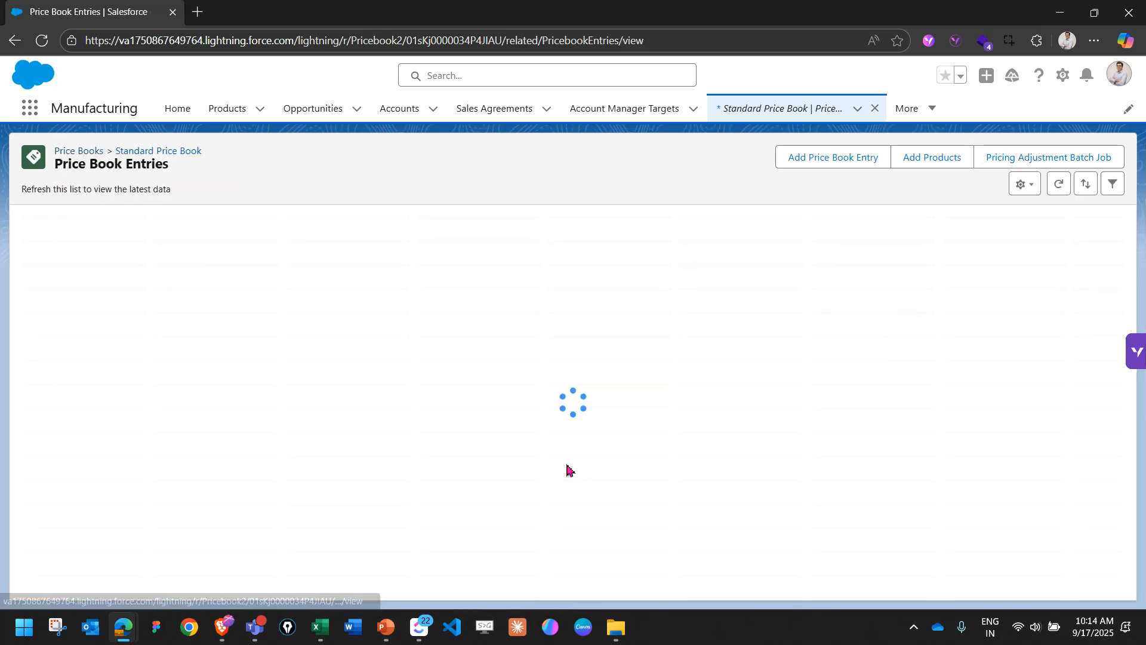
pyautogui.scroll(-8, 569, 299)
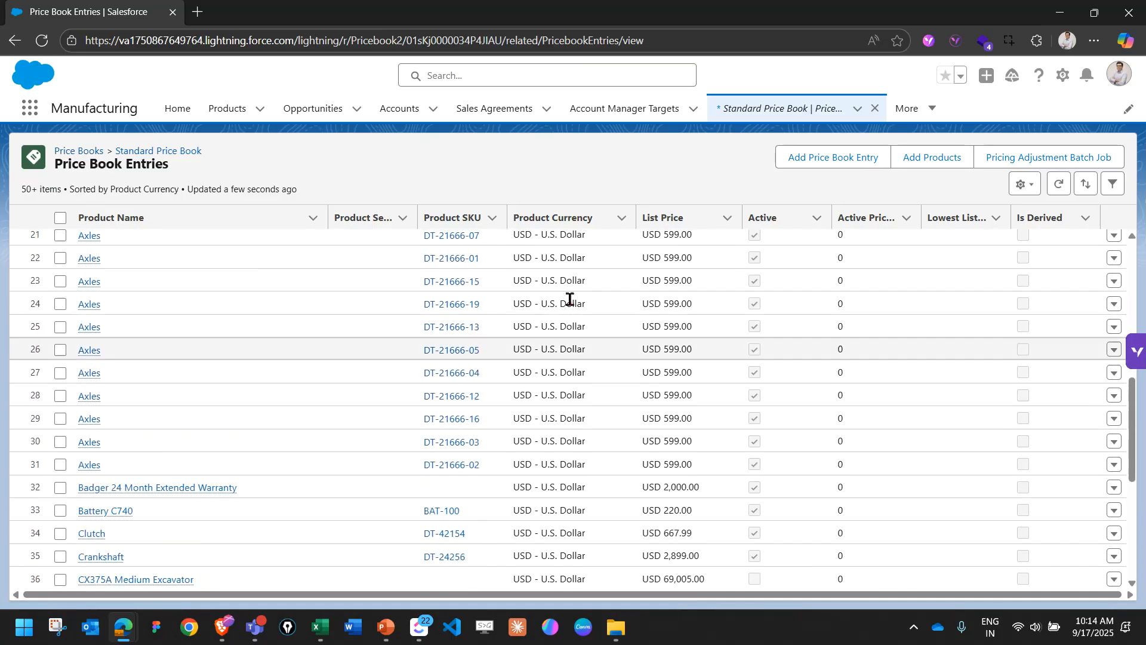
pyautogui.scroll(8, 569, 299)
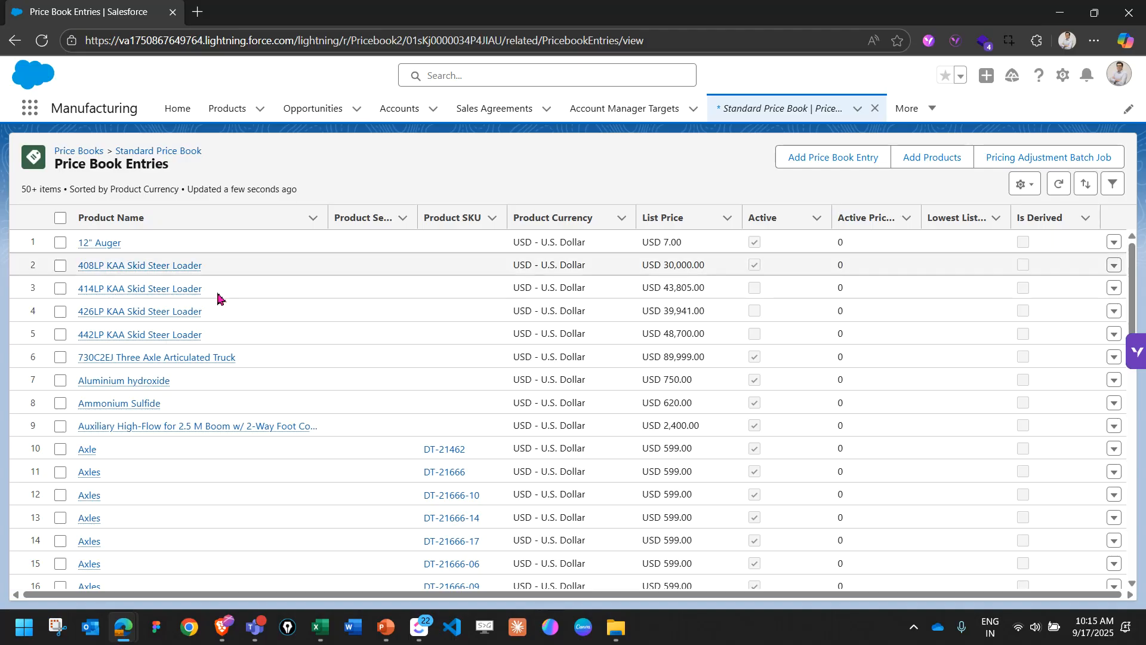
# Open Orders in a new browser tab and show all order products of the Omega, Inc. order starting 9/25/2025.
pyautogui.click(913, 119)
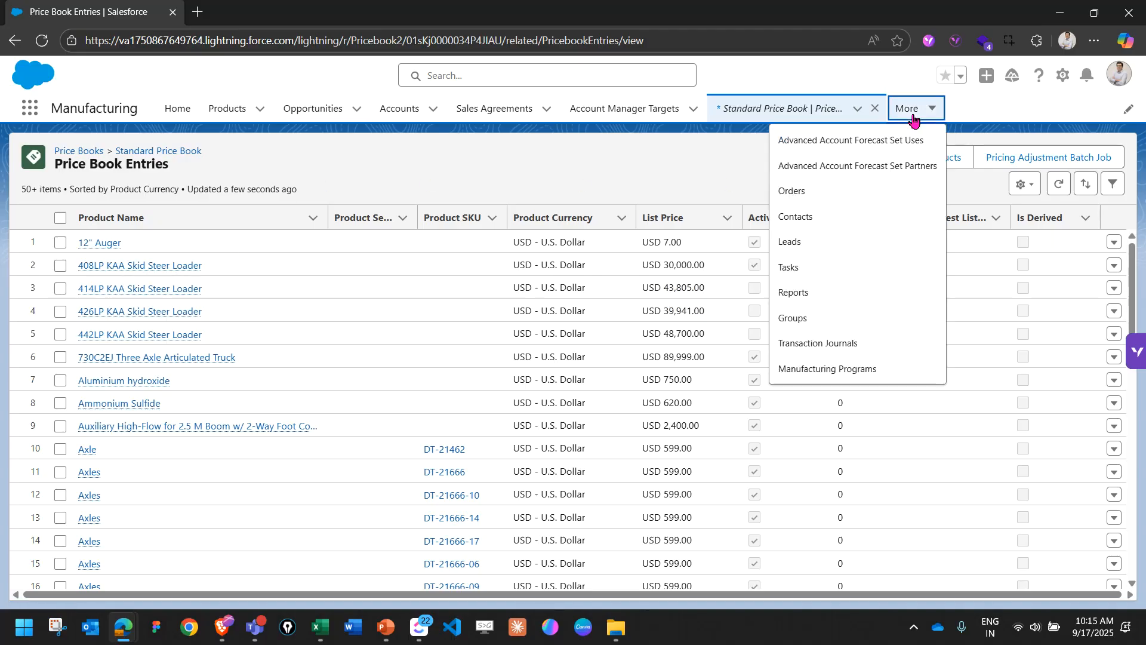
pyautogui.middleClick(795, 191)
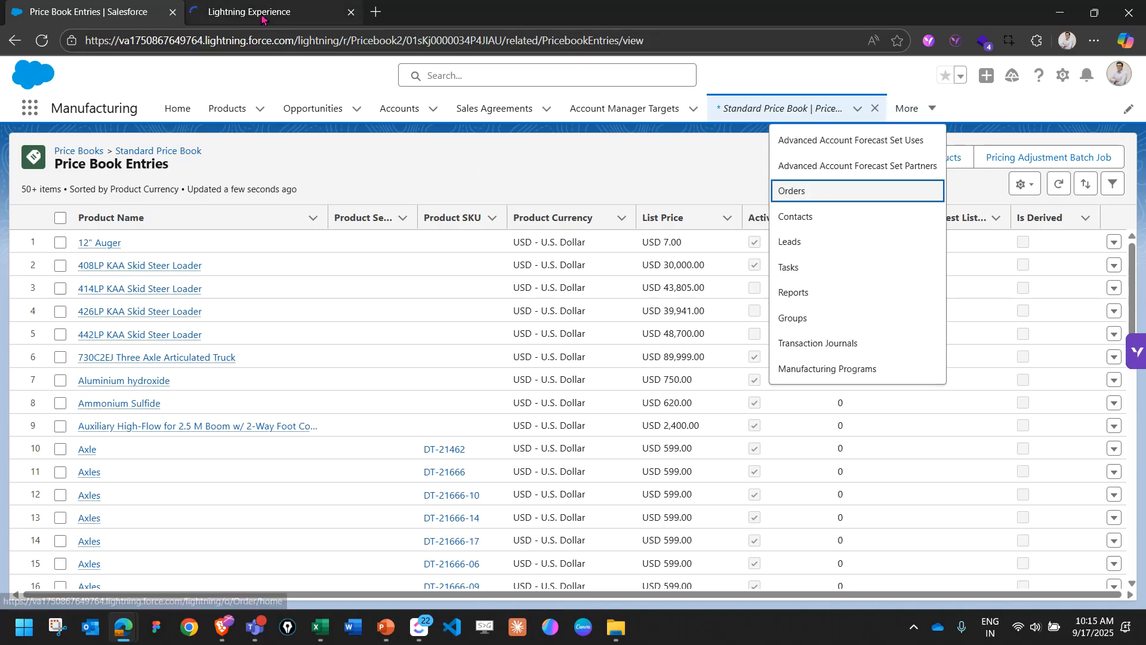
pyautogui.click(263, 15)
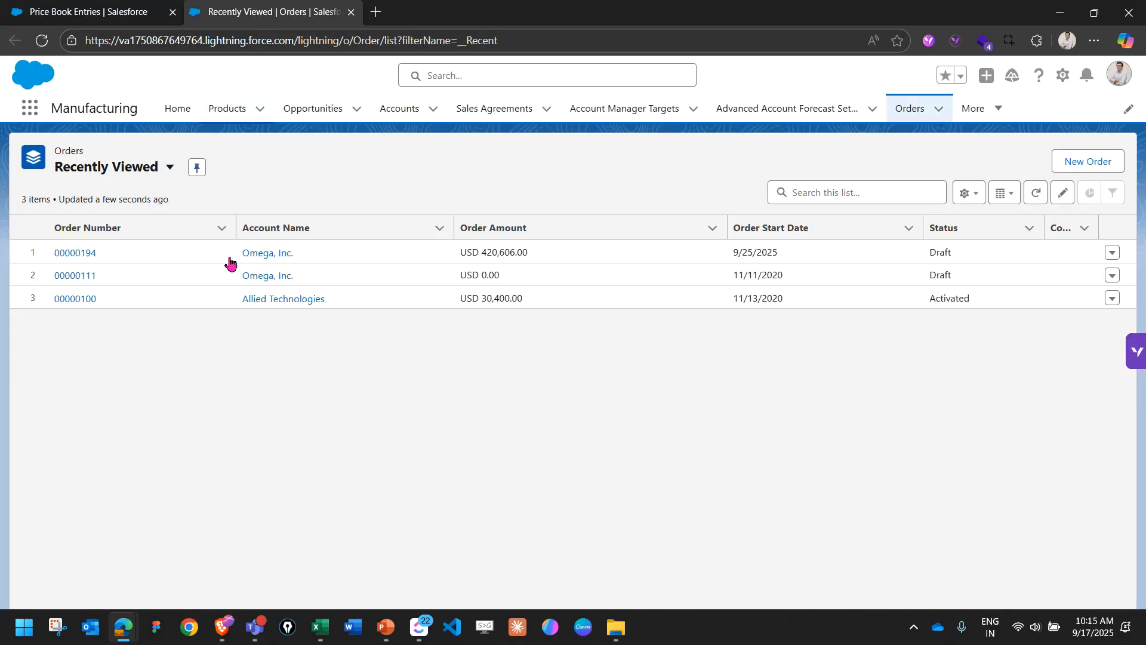
pyautogui.click(86, 256)
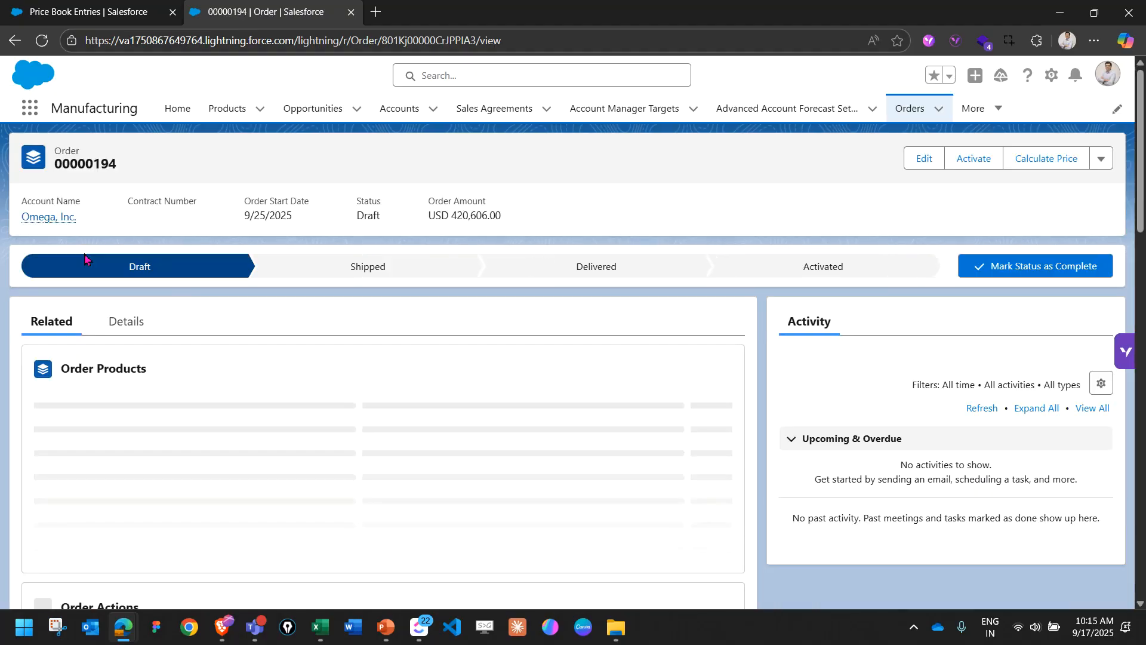
pyautogui.scroll(-1, 481, 281)
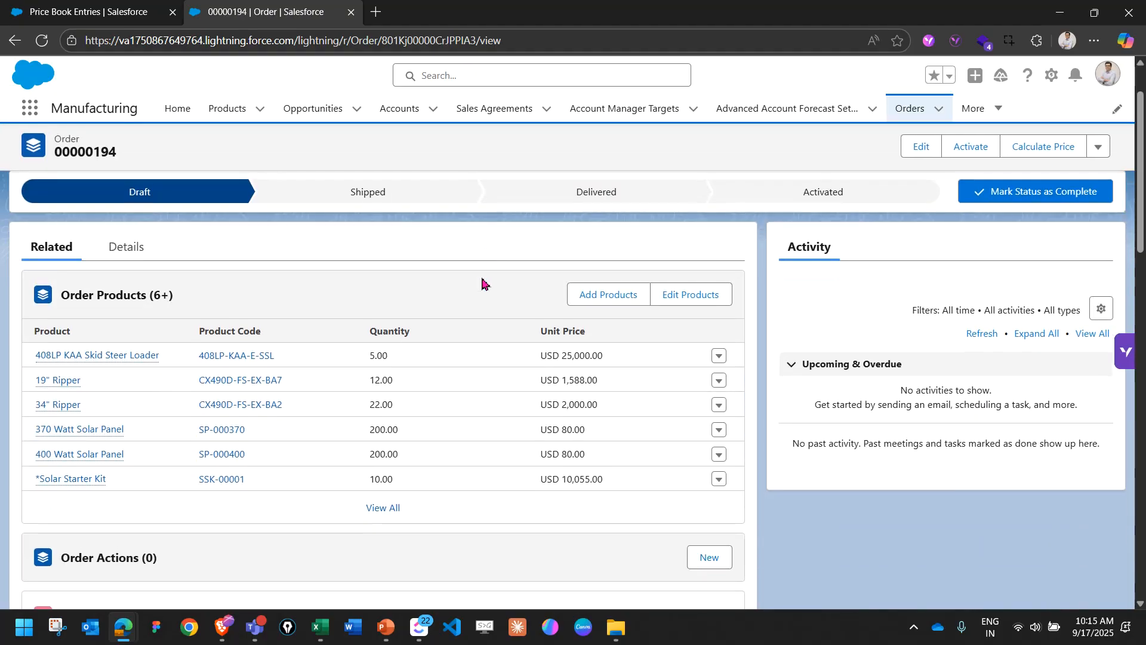
pyautogui.click(406, 517)
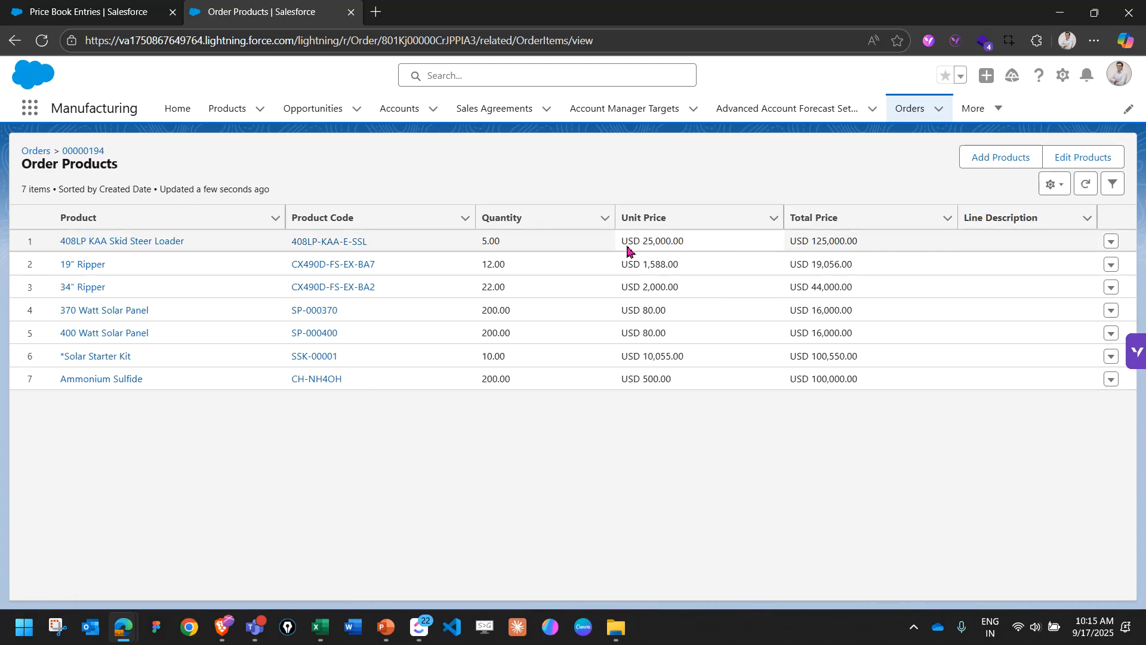
# Compare the order's unit price for the 408LP KAA Skid Steer Loader with the Standard Price Book entries, returning to the order products.
pyautogui.doubleClick(687, 241)
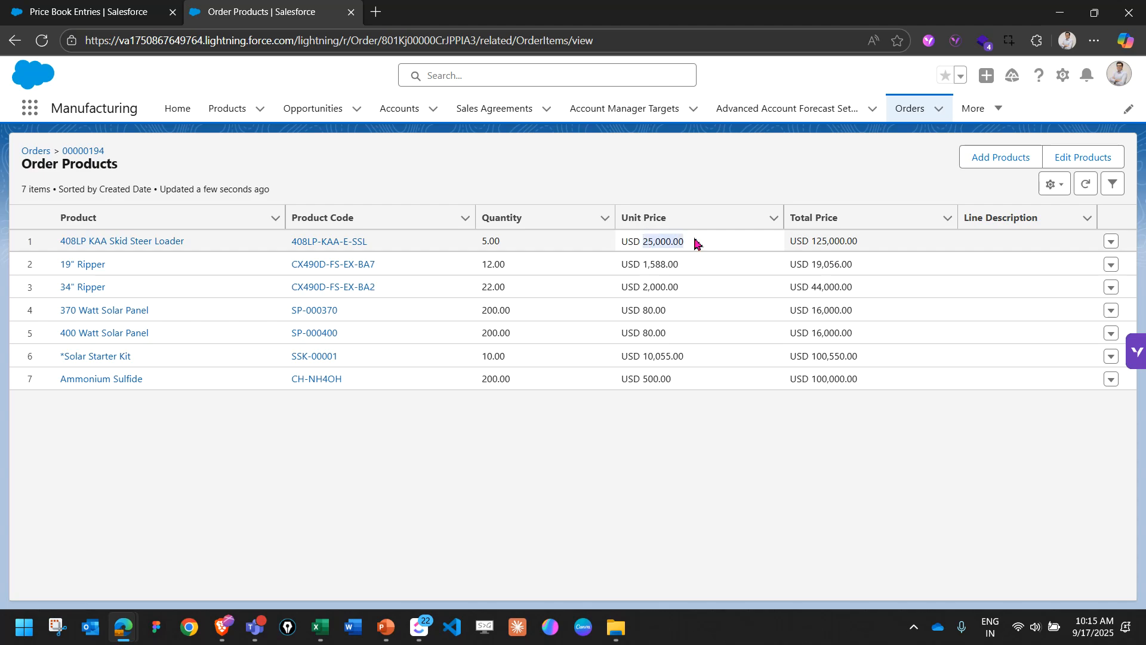
pyautogui.click(568, 492)
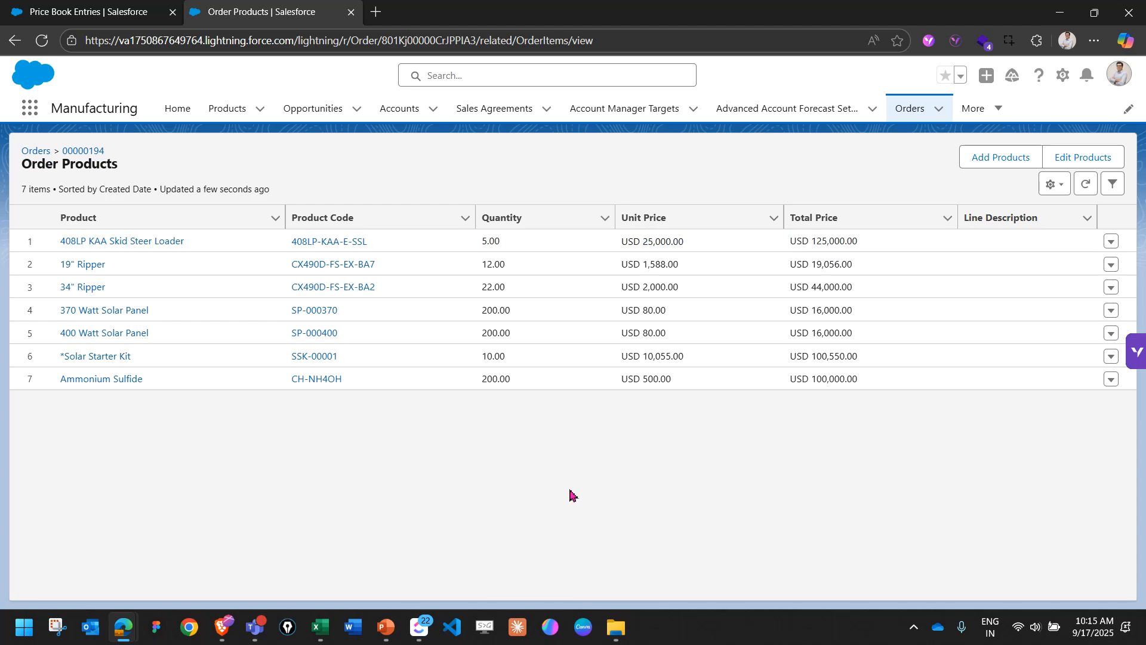
pyautogui.click(104, 22)
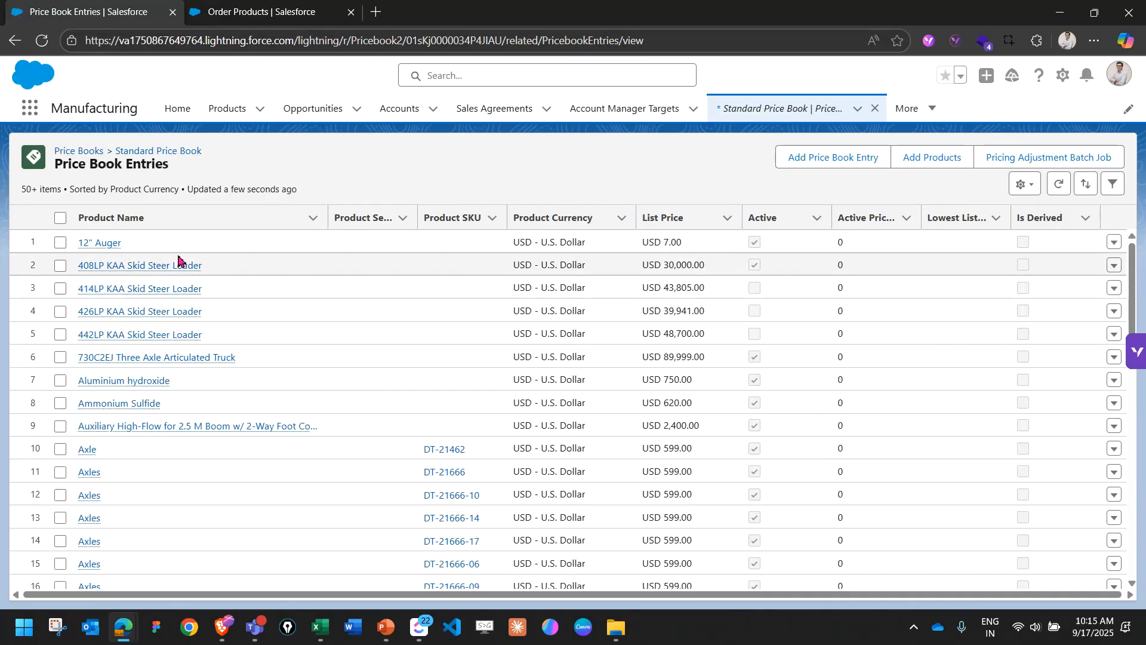
pyautogui.scroll(-7, 212, 256)
pyautogui.scroll(-5, 215, 353)
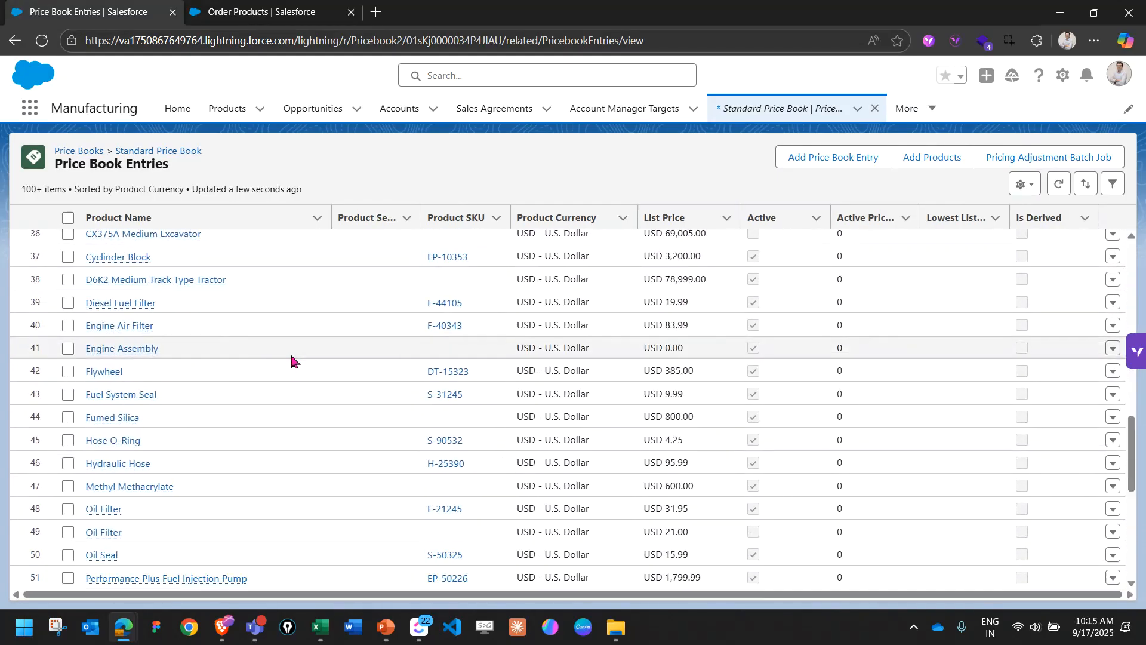
pyautogui.click(257, 12)
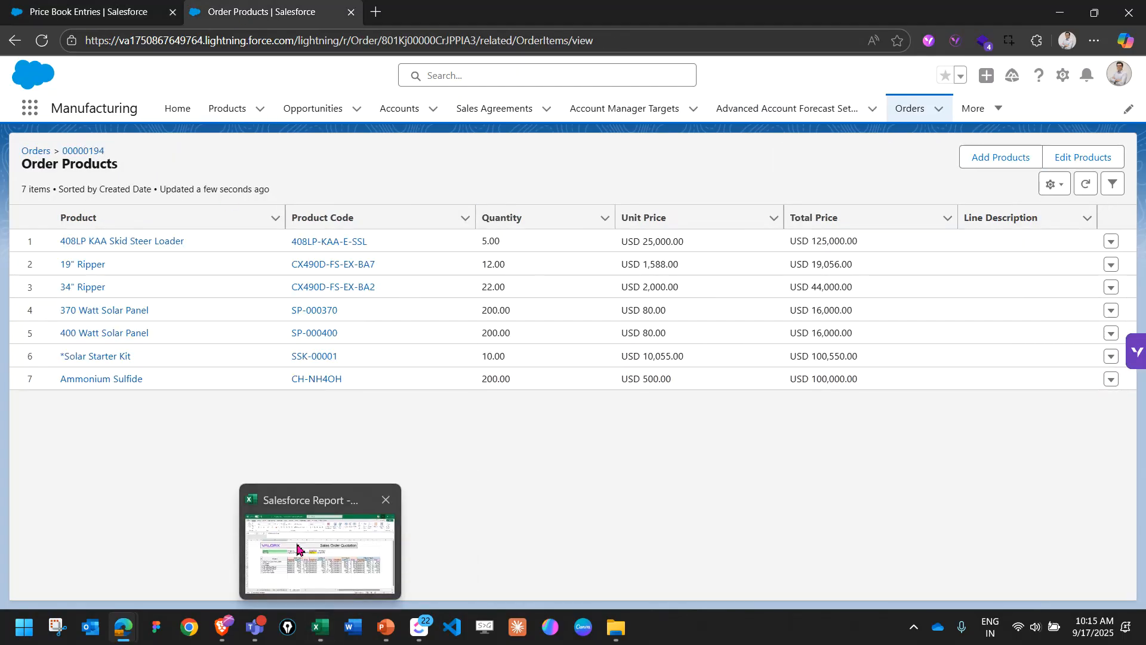
# Switch to the Excel workbook and check the 408LP KAA Skid Steer Loader's old Standard Price Book price on the 02 - Product Pricebook sheet.
pyautogui.click(320, 624)
pyautogui.click(288, 580)
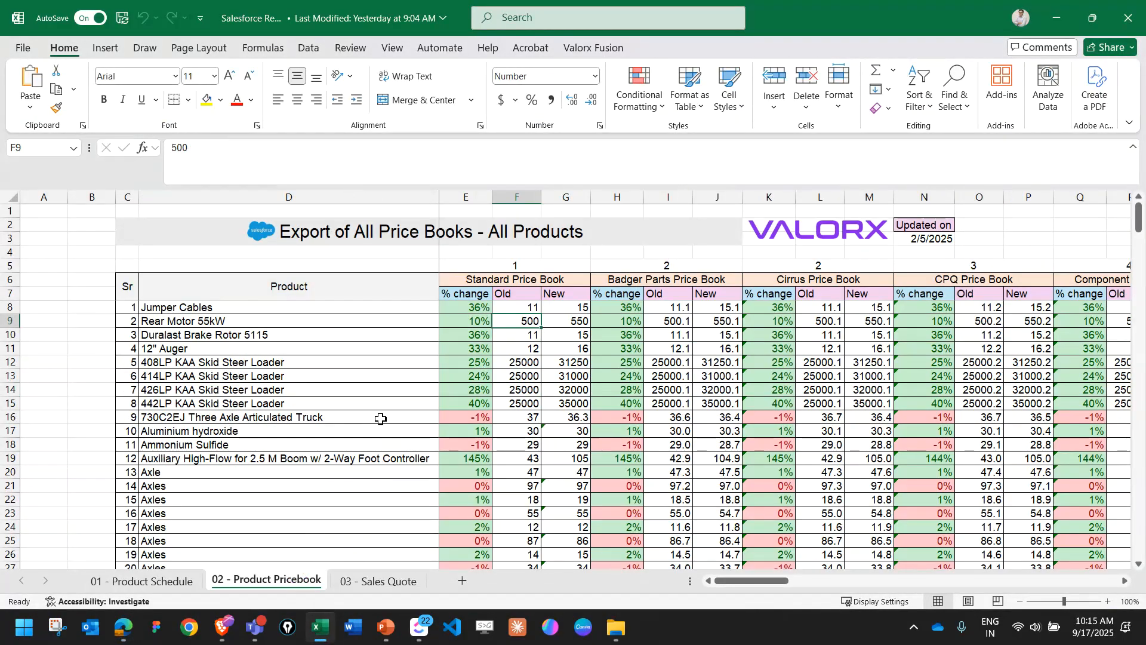
pyautogui.click(306, 364)
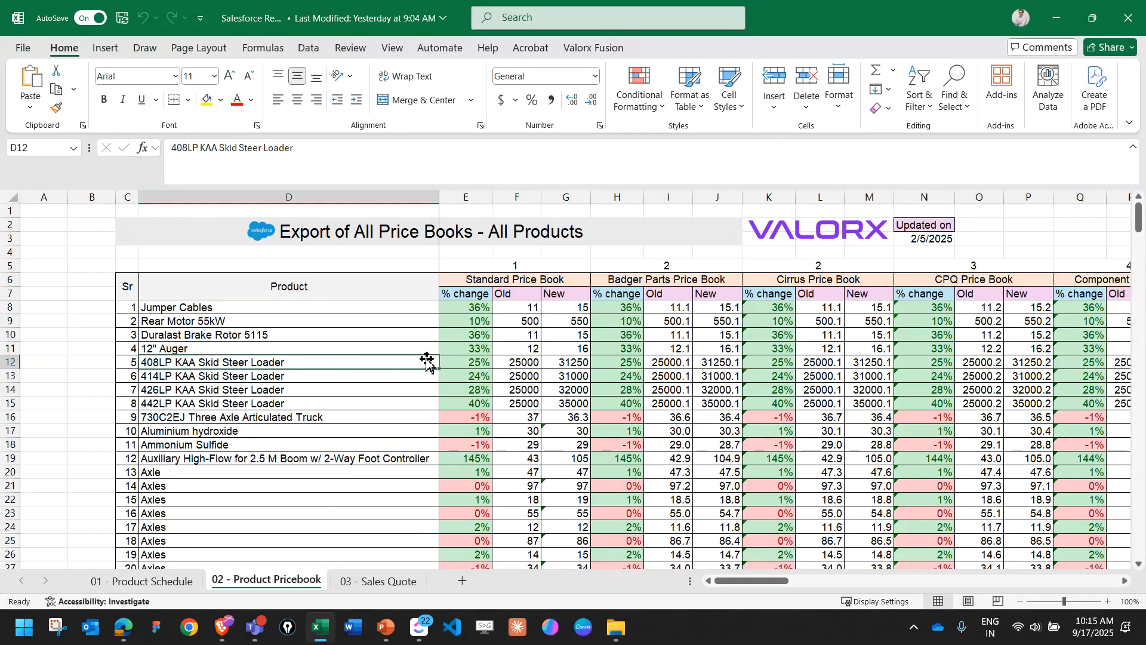
pyautogui.click(521, 362)
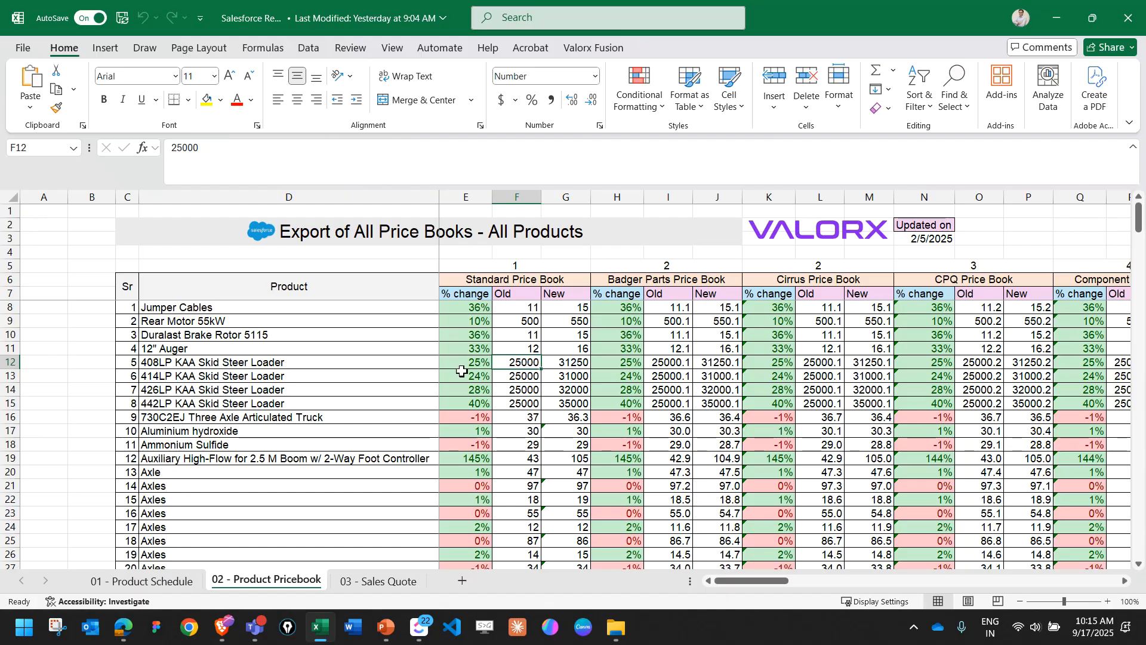
pyautogui.click(364, 363)
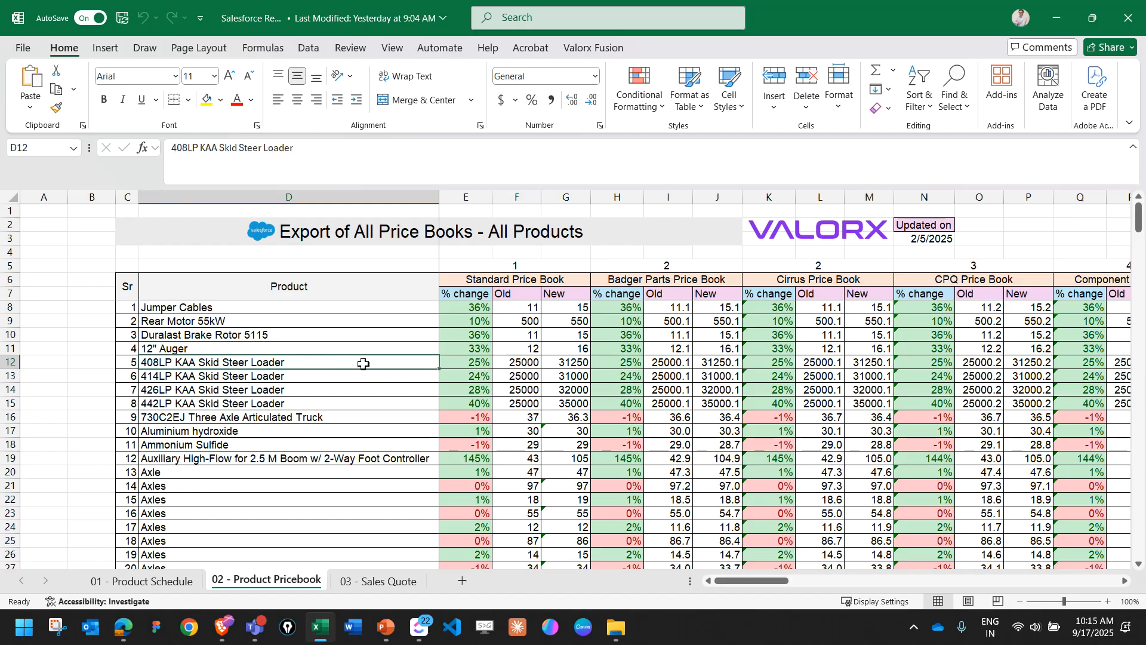
# Switch back to Salesforce and inspect the edit form of the 408LP KAA Skid Steer Loader order product, closing it without saving.
pyautogui.hotkey('alt', 'Tab')
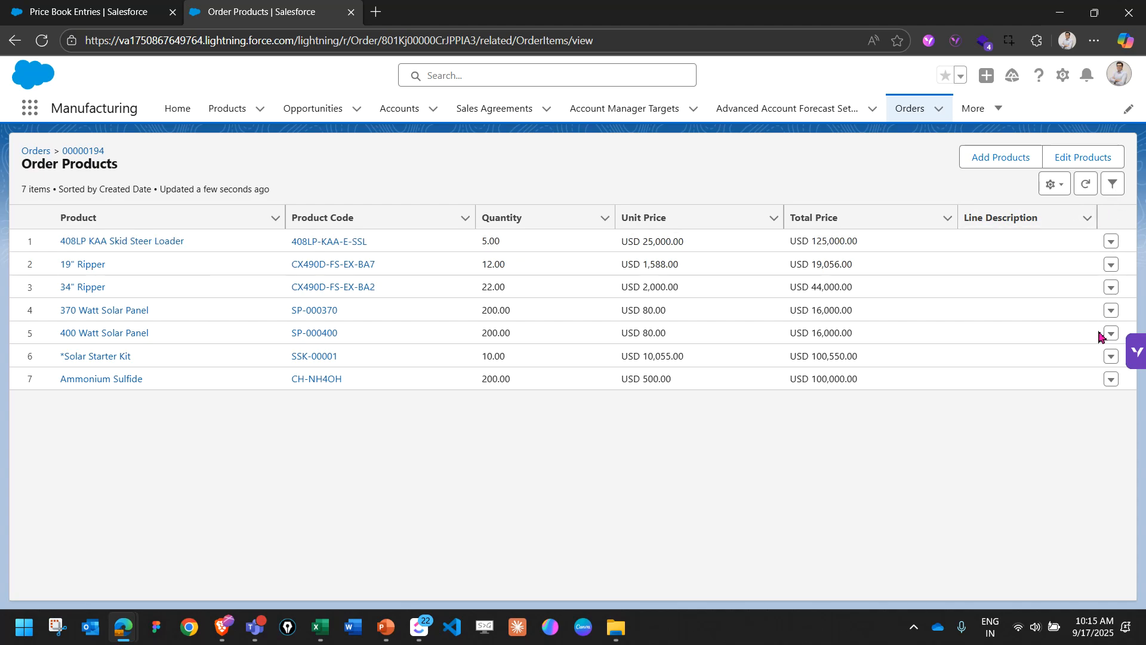
pyautogui.hotkey('alt', 'Tab')
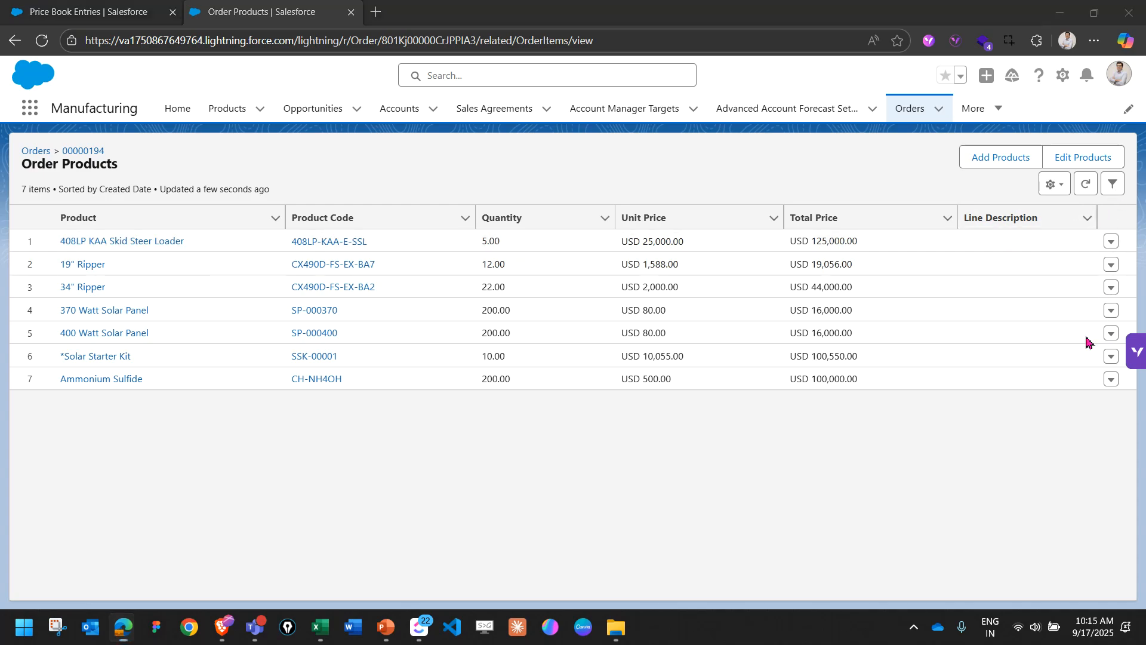
pyautogui.click(1112, 245)
pyautogui.click(1111, 244)
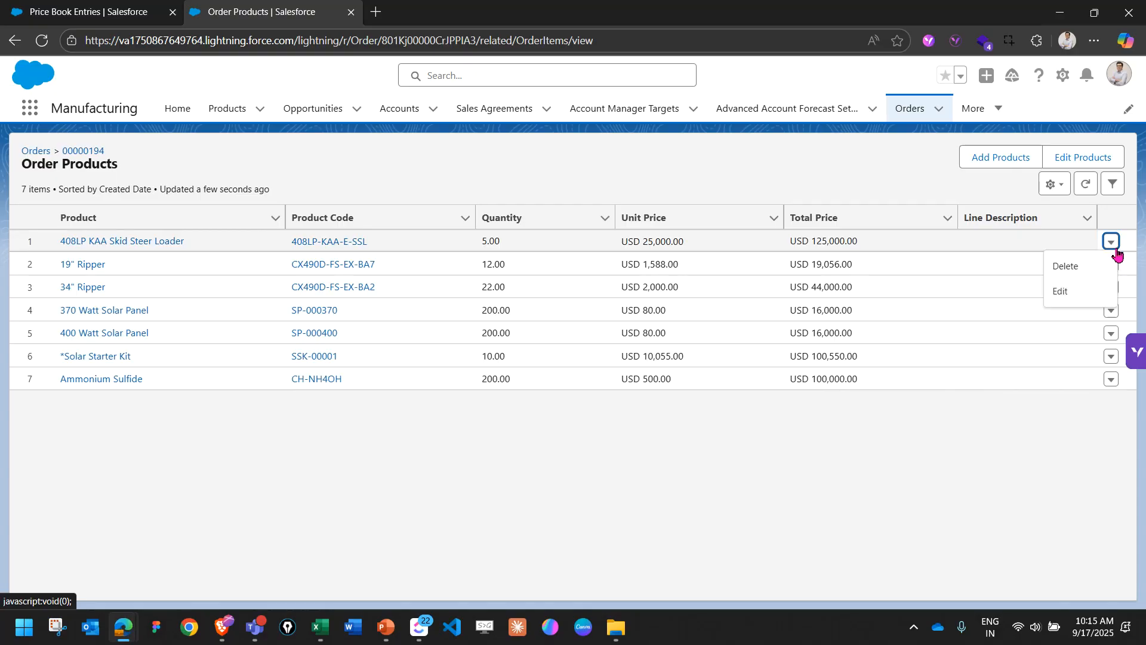
pyautogui.click(1091, 295)
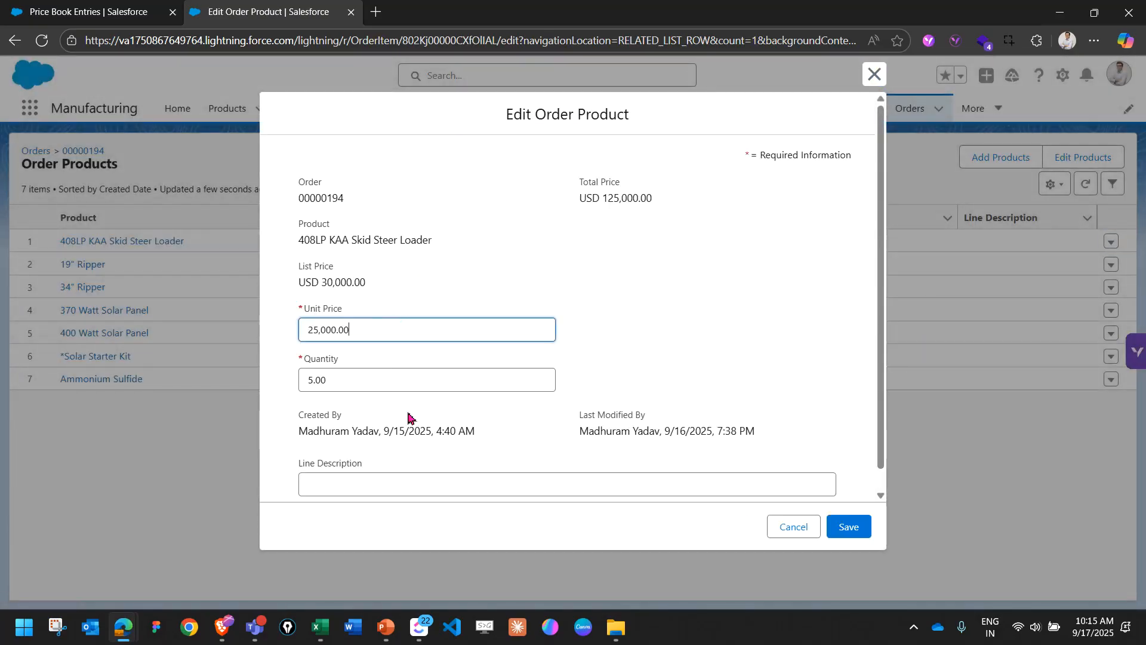
pyautogui.scroll(-1, 570, 428)
pyautogui.click(793, 527)
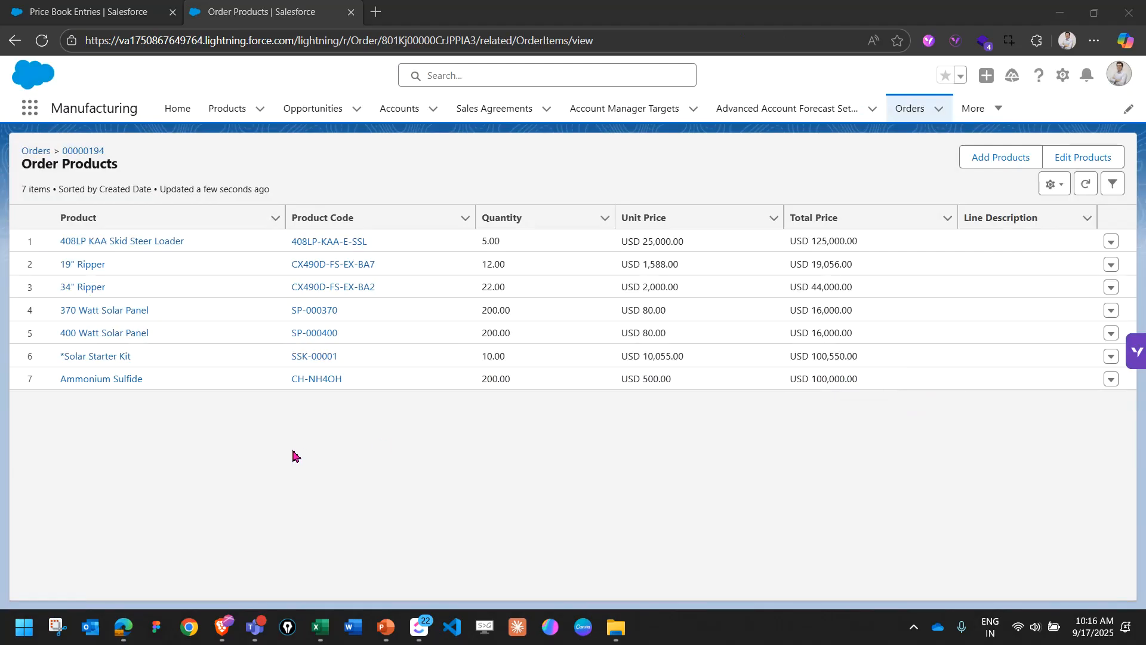
# Copy the web address of the order products page.
pyautogui.click(263, 41)
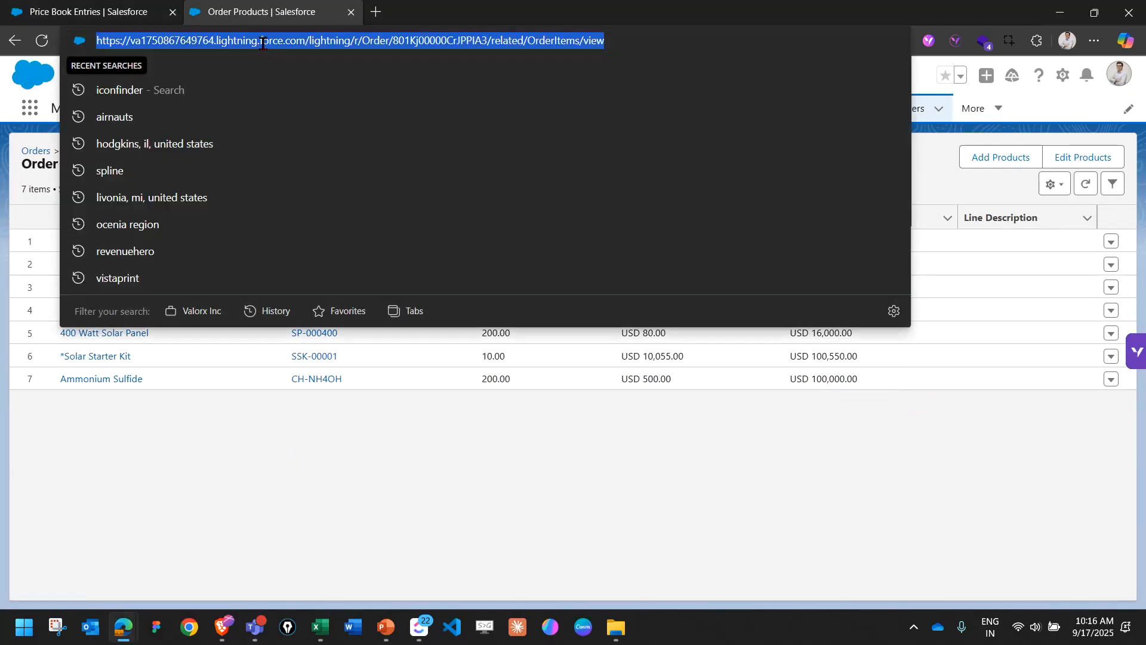
pyautogui.rightClick(263, 43)
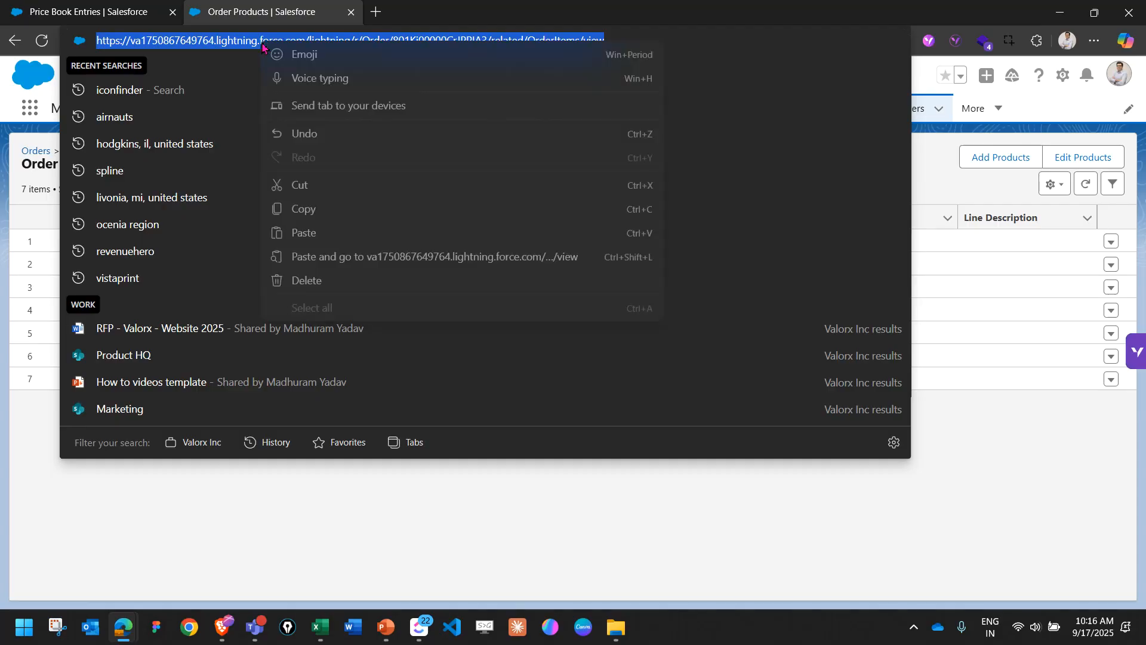
pyautogui.click(346, 212)
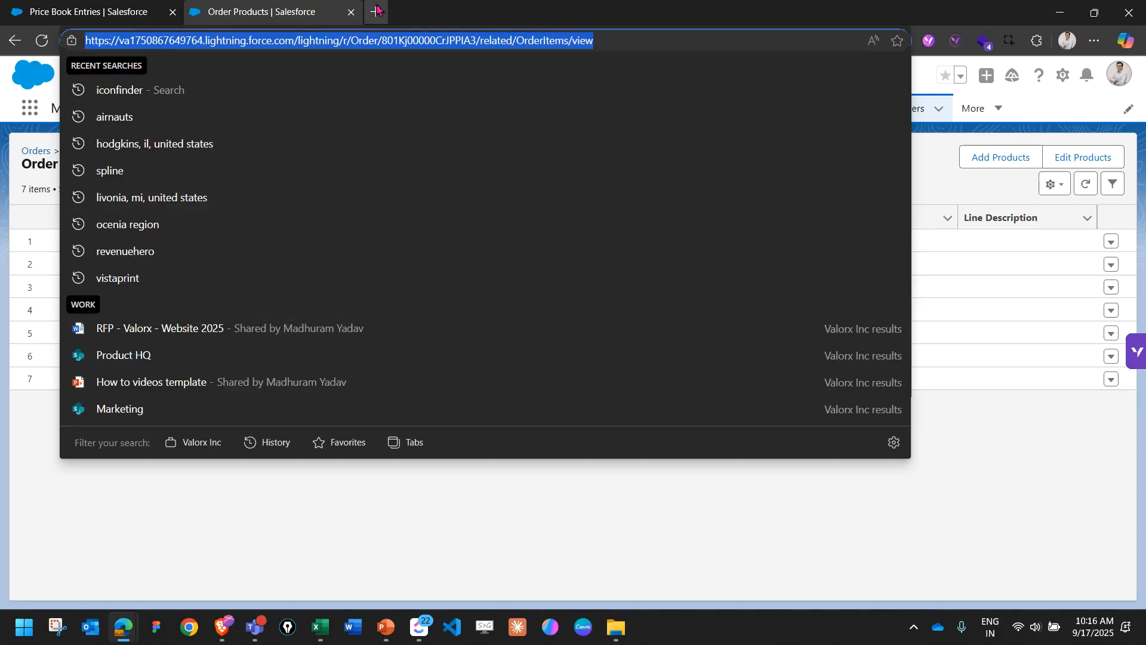
# Open the copied order products address in a new browser tab and launch the Valorx Wave app from there.
pyautogui.click(376, 12)
pyautogui.hotkey('ctrl', 'v')
pyautogui.press('Return')
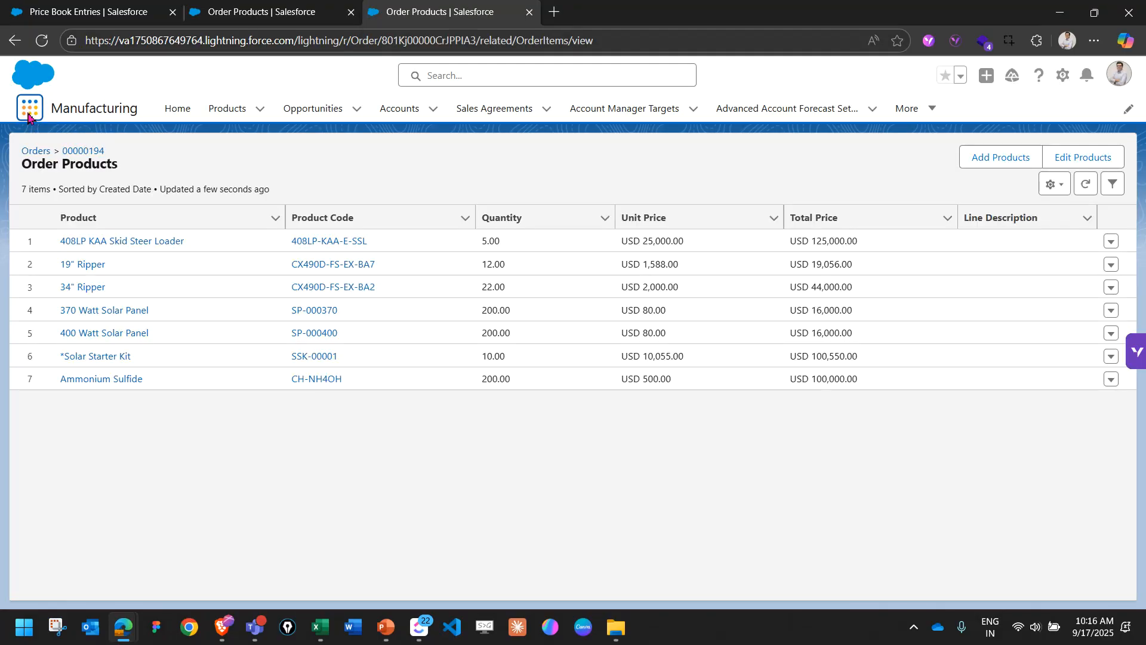
pyautogui.click(28, 115)
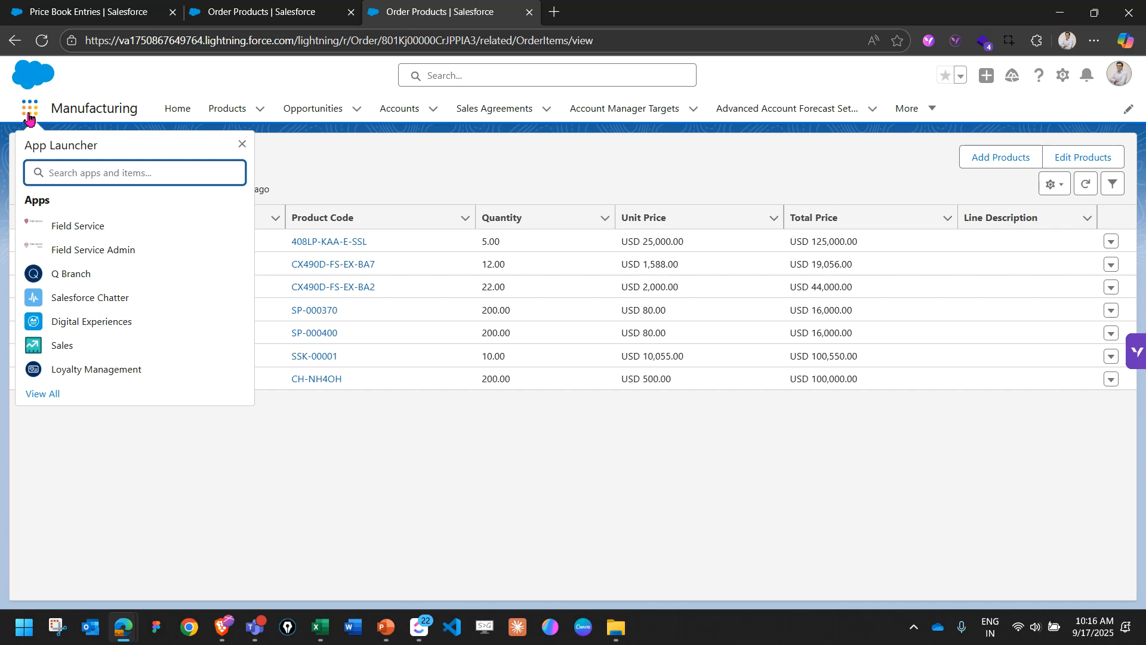
pyautogui.write('valo')
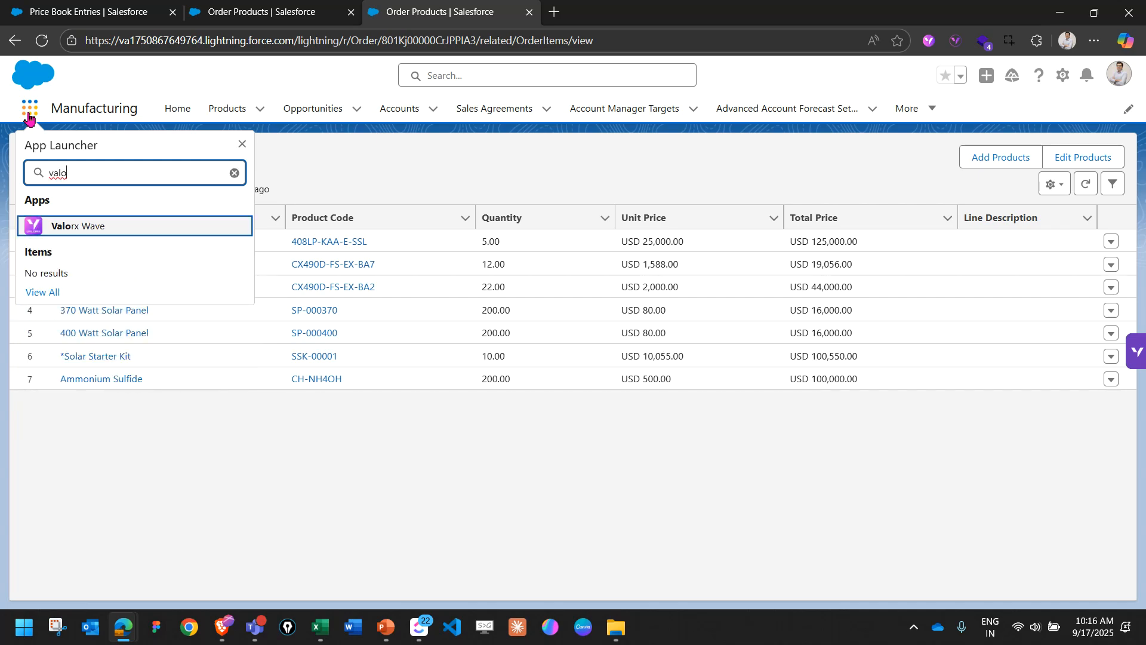
pyautogui.click(102, 228)
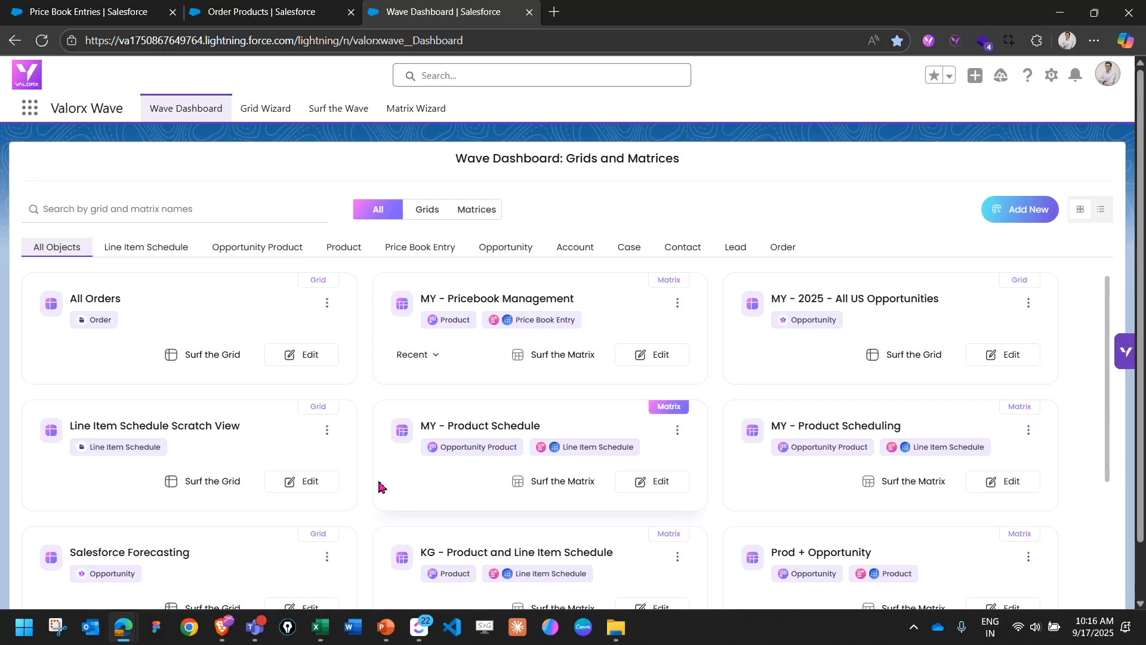
# Switch to Excel to review the 03 - Sales Quote and 02 - Product Pricebook sheets, returning to the Wave Dashboard.
pyautogui.click(320, 626)
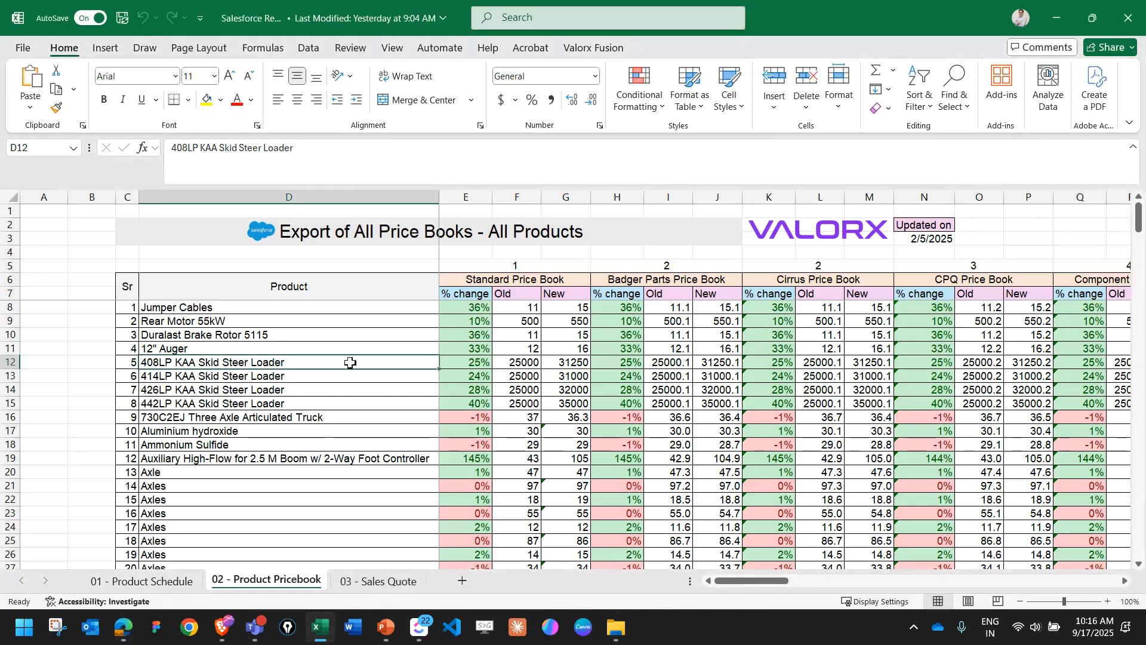
pyautogui.click(382, 581)
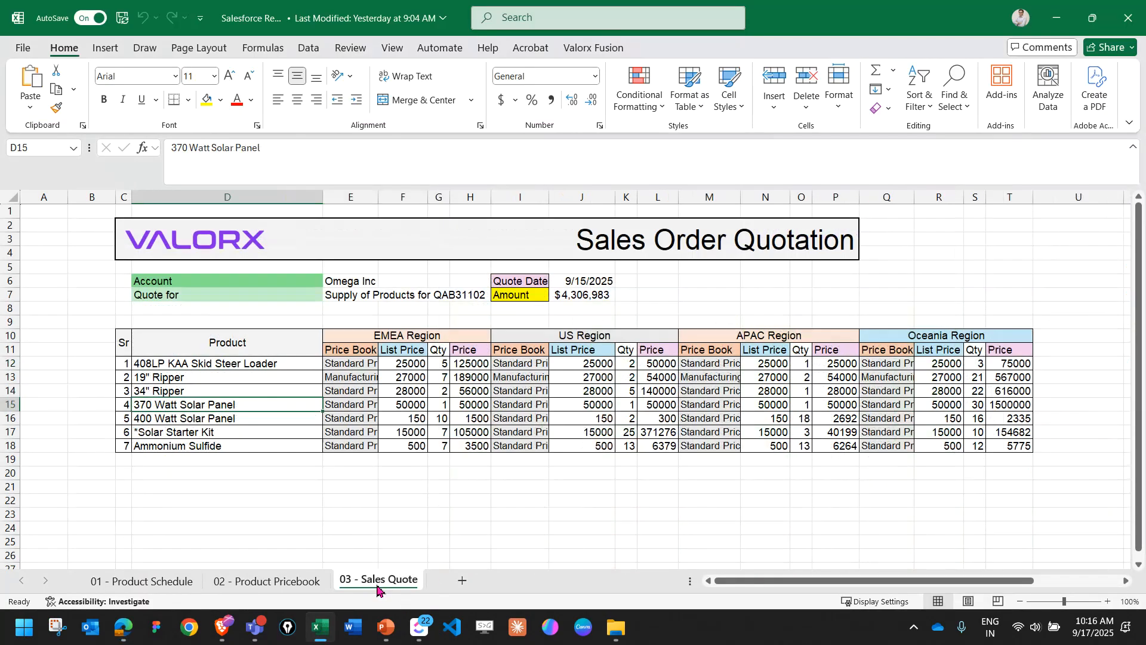
pyautogui.click(275, 581)
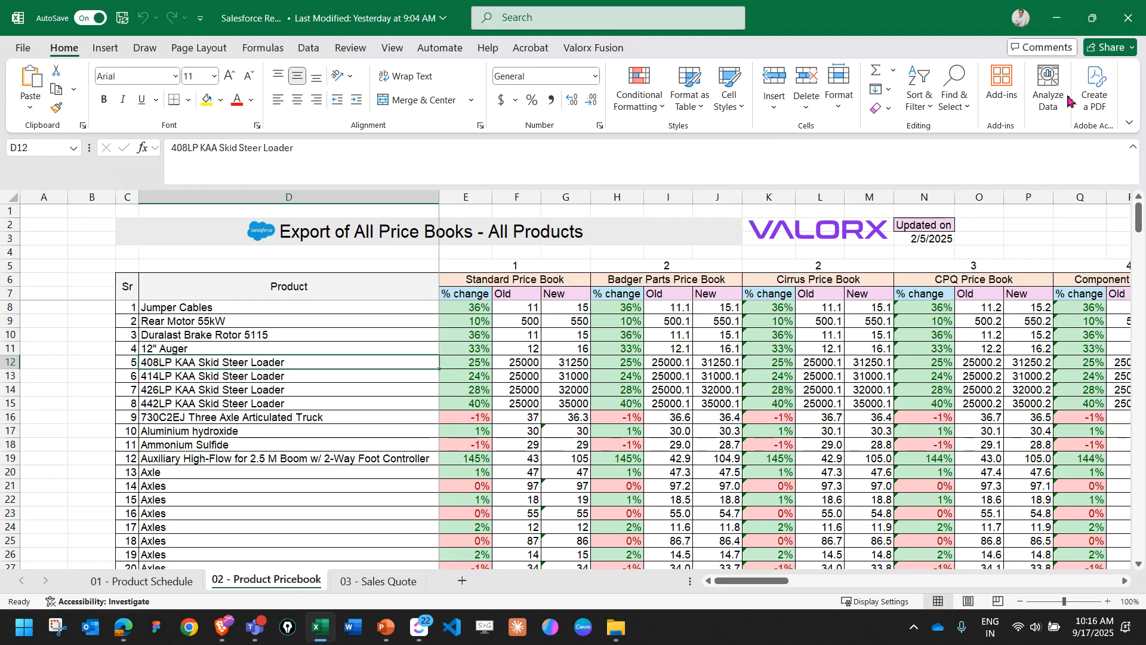
pyautogui.click(1055, 17)
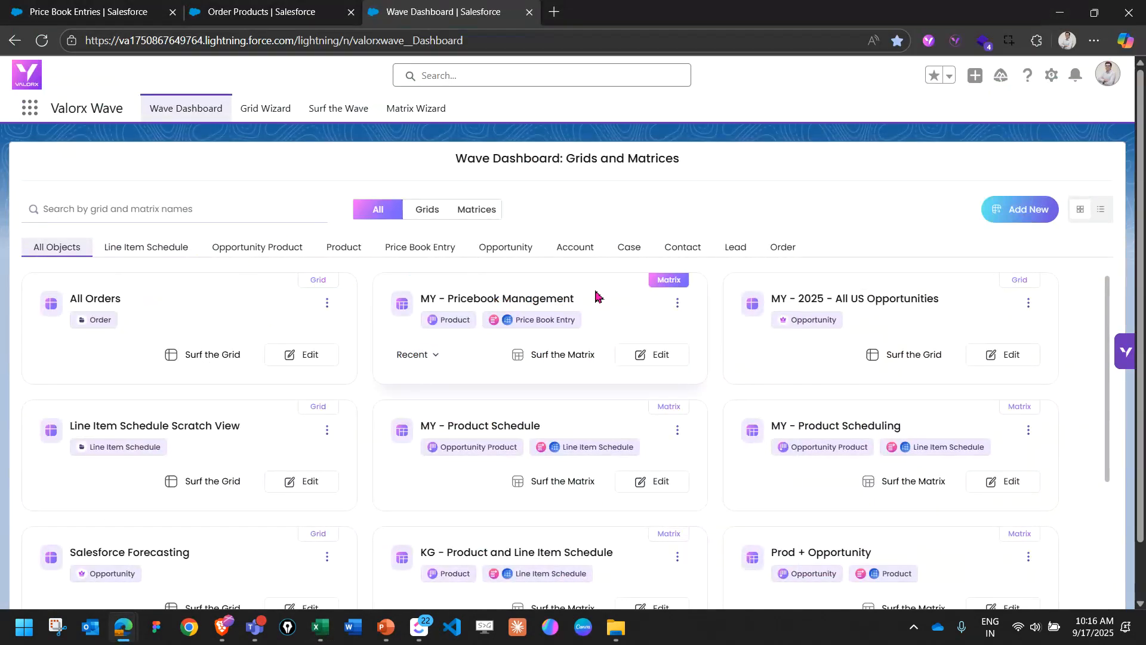
pyautogui.hotkey('alt', 'Tab')
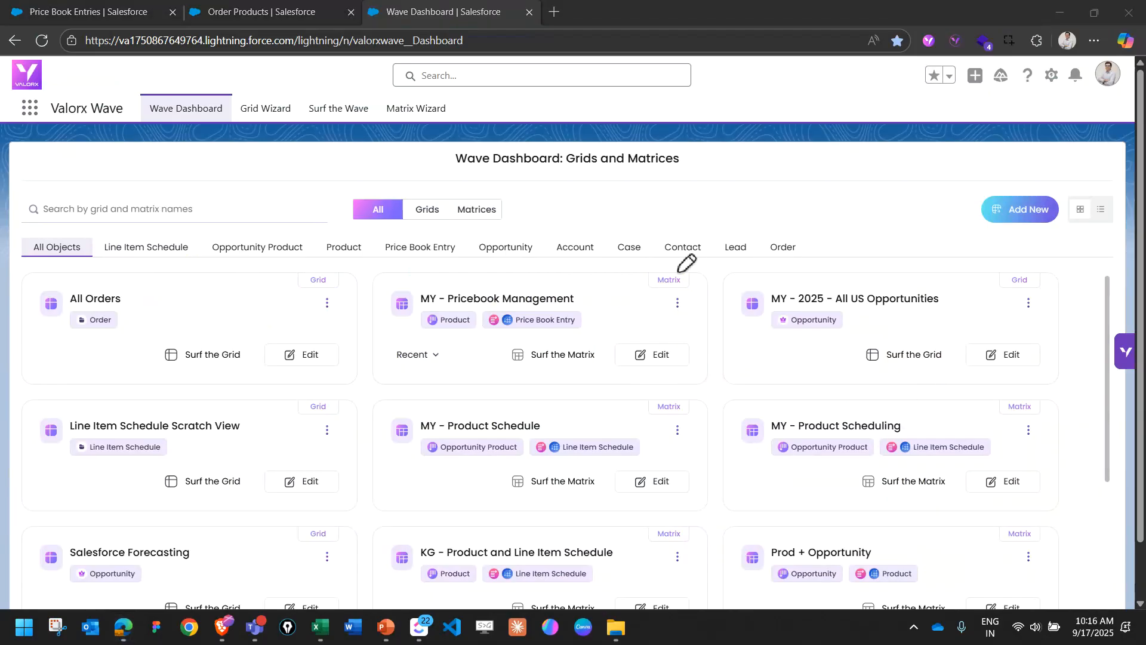
pyautogui.moveTo(683, 267)
pyautogui.mouseDown()
pyautogui.moveTo(644, 275)
pyautogui.moveTo(696, 284)
pyautogui.moveTo(677, 269)
pyautogui.mouseUp()
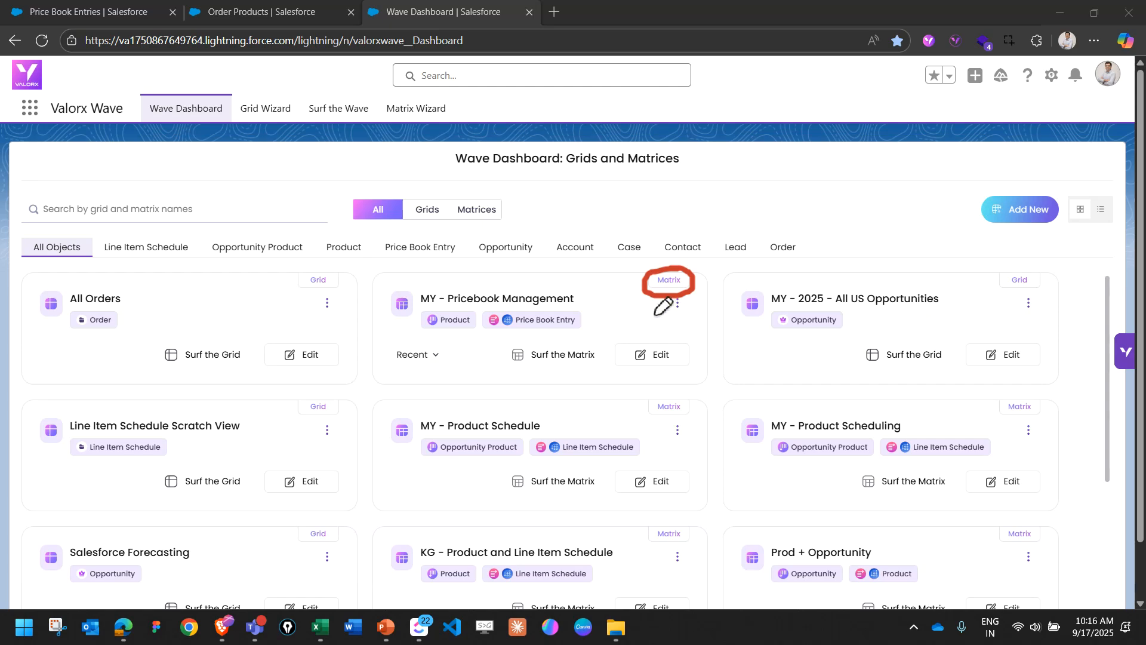
pyautogui.moveTo(434, 338); pyautogui.dragTo(475, 337)
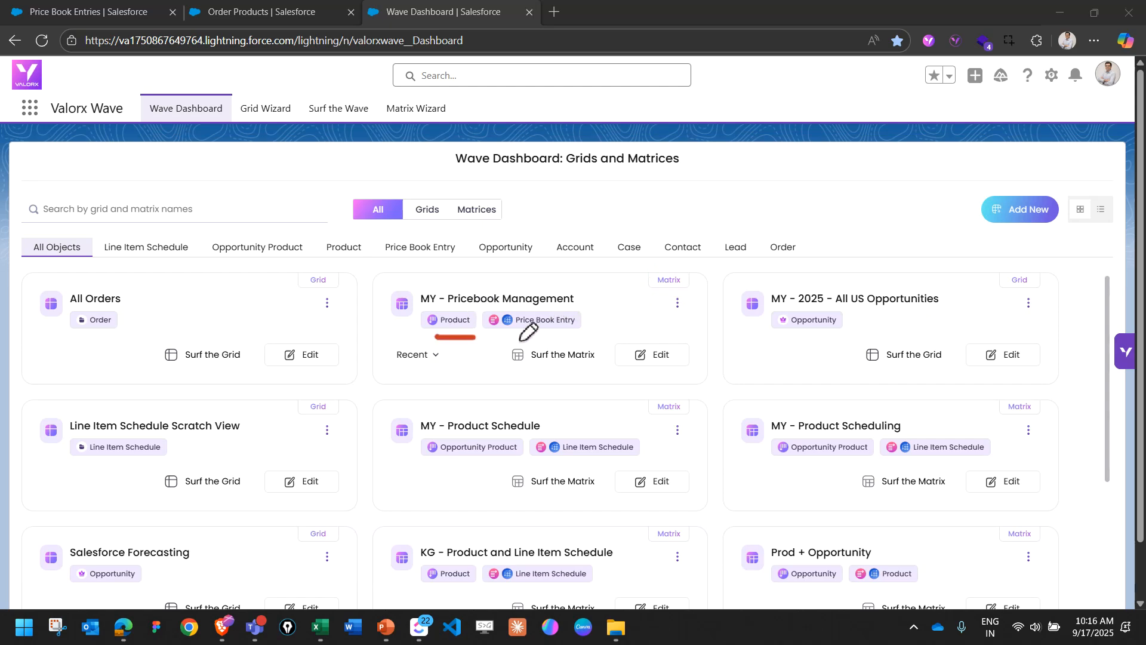
pyautogui.moveTo(495, 337); pyautogui.dragTo(610, 336)
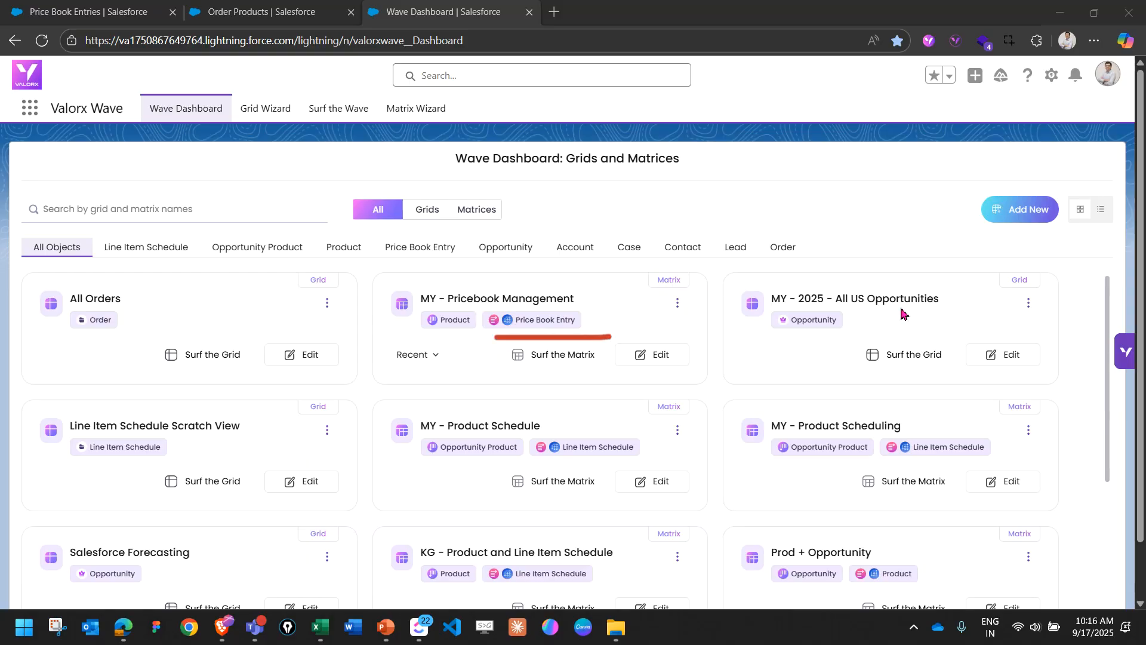
# Surf the MY - Pricebook Management matrix and copy the 408LP KAA Skid Steer Loader name from Excel's 03 - Sales Quote sheet.
pyautogui.click(548, 357)
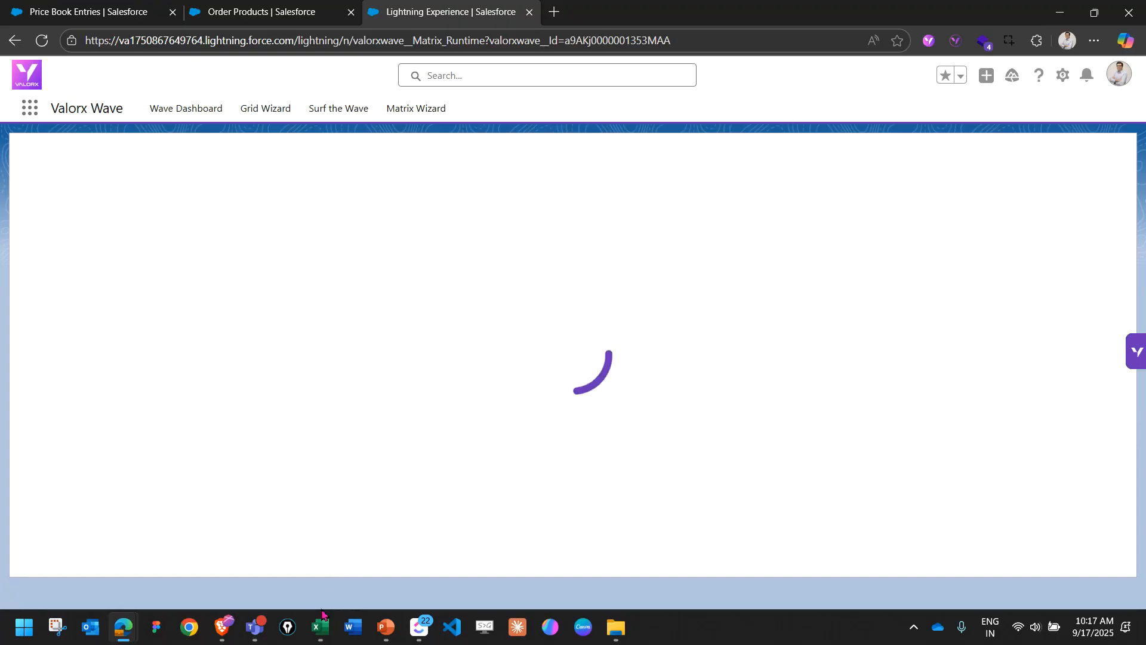
pyautogui.moveTo(321, 633)
pyautogui.click(304, 545)
pyautogui.click(378, 580)
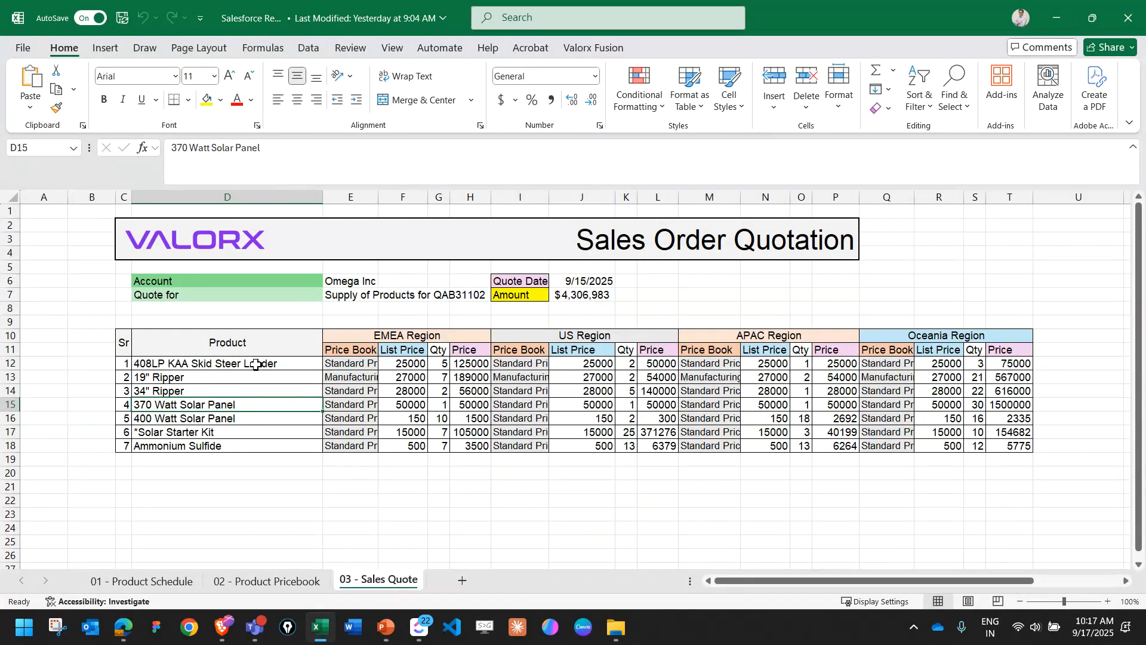
pyautogui.click(256, 364)
pyautogui.hotkey('ctrl', 'c')
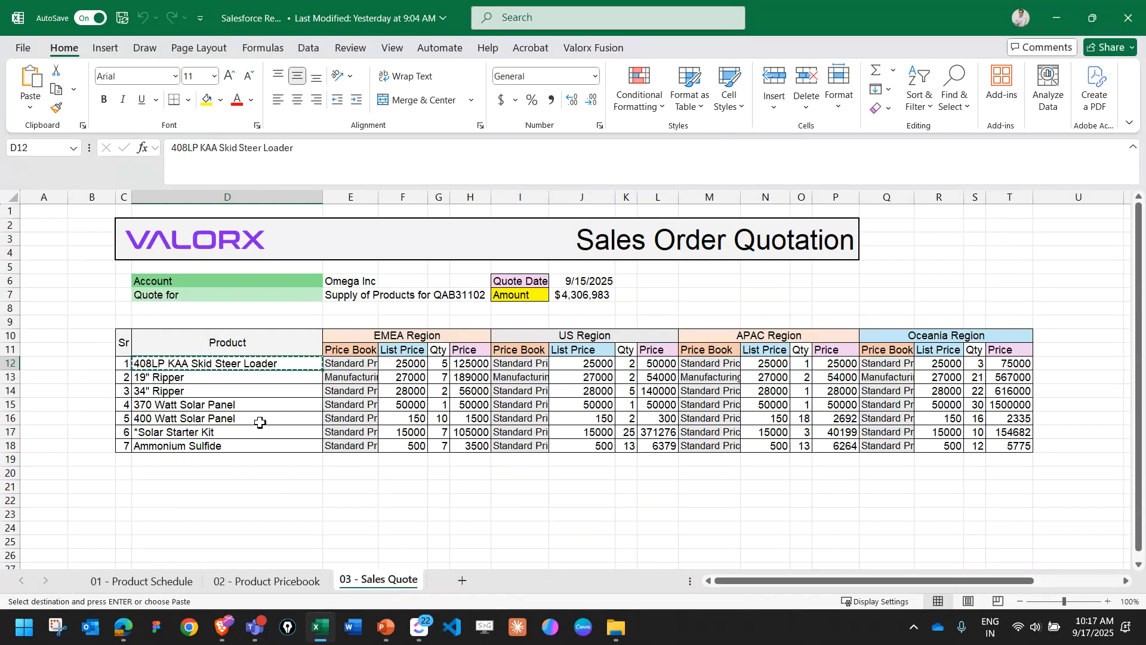
# Back in the matrix's product record selection, search for the copied 408LP KAA Skid Steer Loader name and select that product.
pyautogui.hotkey('alt', 'Tab')
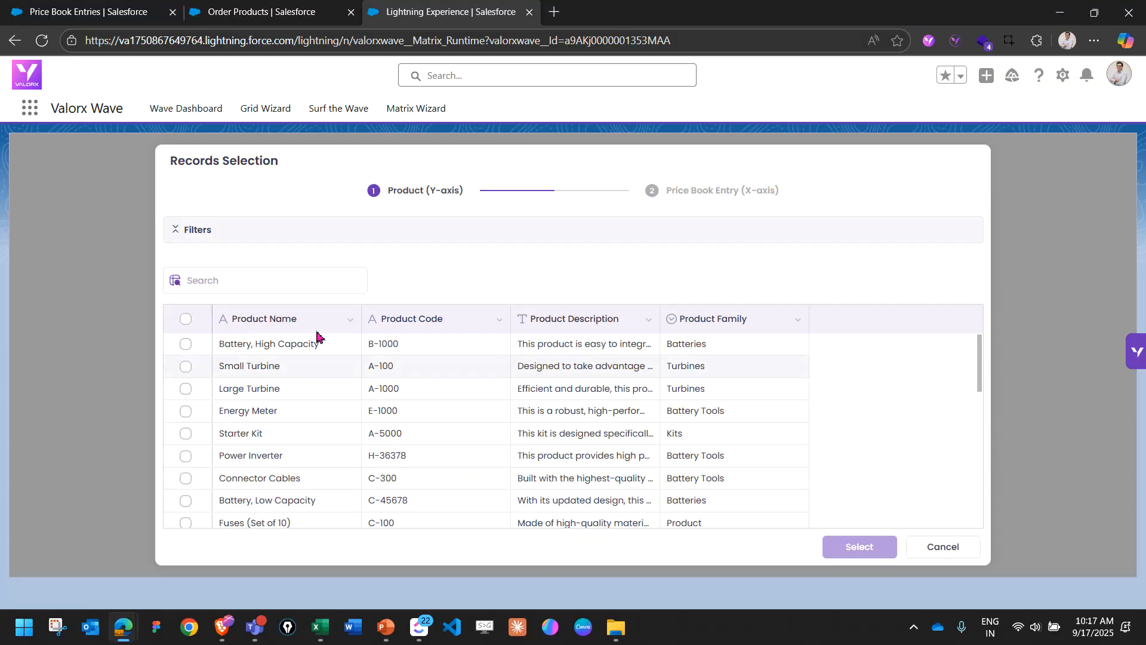
pyautogui.click(301, 280)
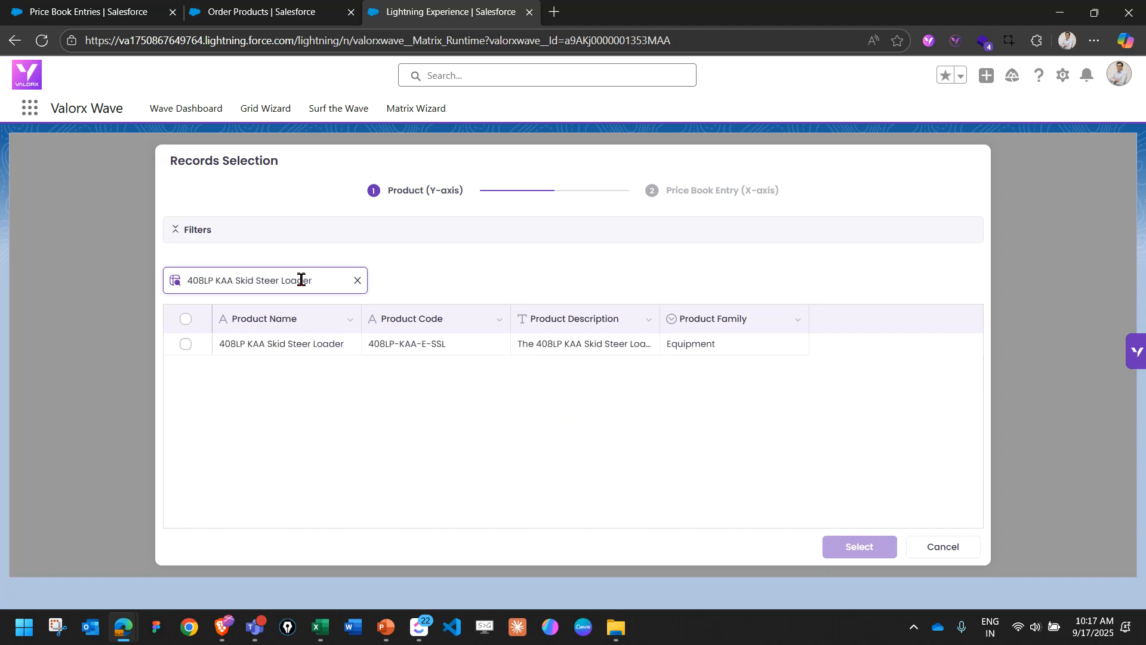
pyautogui.click(186, 344)
# Copy the 19" Ripper name from the Excel sales quote and add that product to the matrix's record selection.
pyautogui.hotkey('alt', 'Tab')
pyautogui.press('Down')
pyautogui.hotkey('alt', 'Tab')
pyautogui.tripleClick(214, 289)
pyautogui.hotkey('ctrl', 'v')
pyautogui.click(186, 344)
# Copy the 34" Ripper name from the Excel sales quote and add that product to the matrix's record selection.
pyautogui.hotkey('alt', 'Tab')
pyautogui.press('Down')
pyautogui.hotkey('ctrl', 'c')
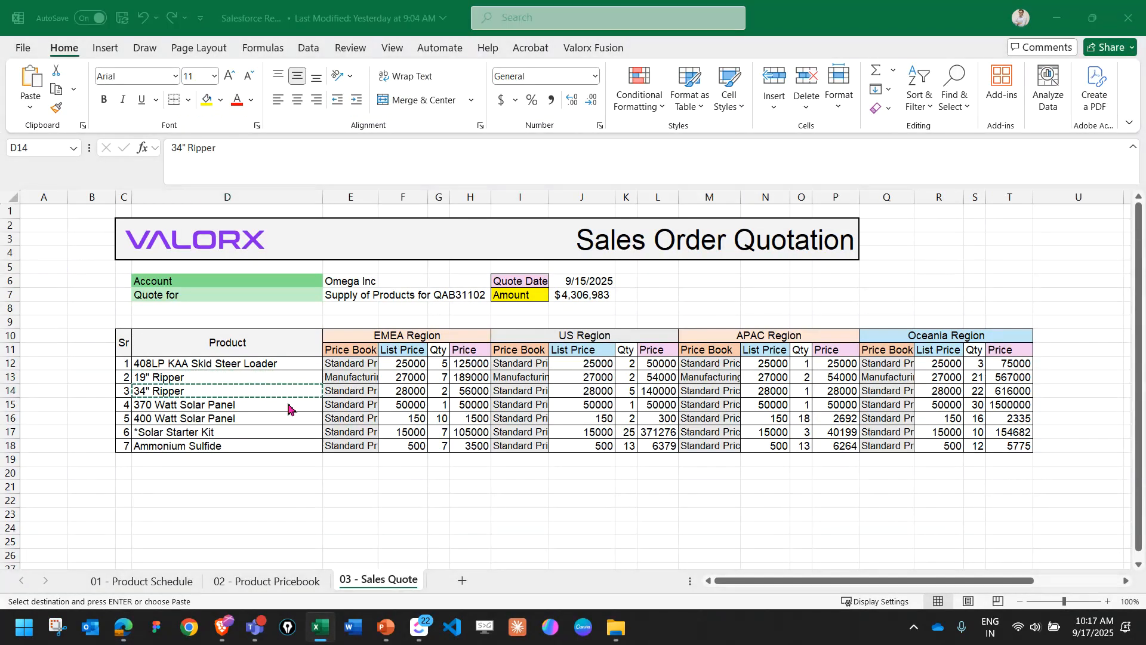
pyautogui.hotkey('alt', 'Tab')
pyautogui.tripleClick(307, 275)
pyautogui.hotkey('ctrl', 'v')
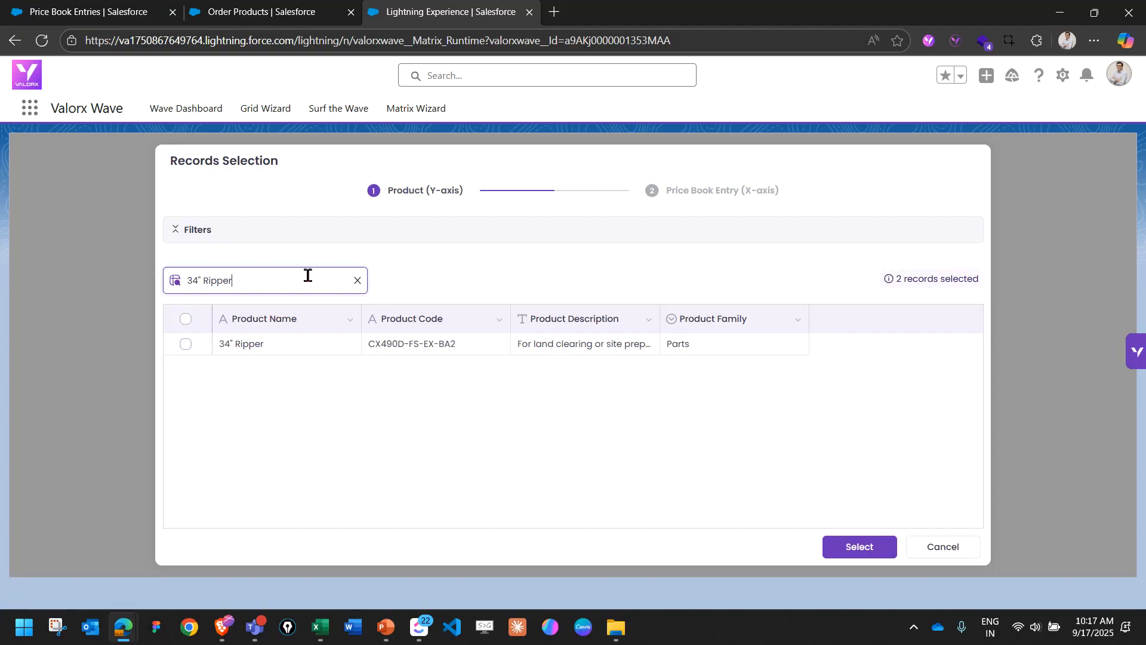
pyautogui.click(186, 344)
# Copy the 370 Watt Solar Panel name from the Excel sales quote and add that product to the record selection.
pyautogui.hotkey('alt', 'Tab')
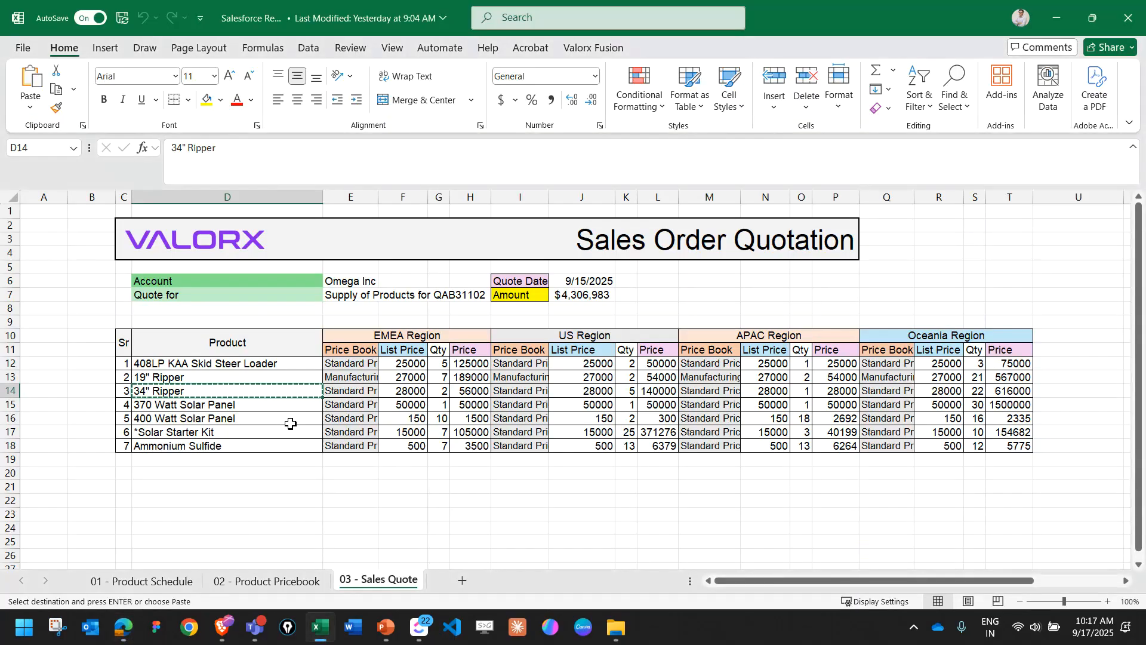
pyautogui.press('Down')
pyautogui.hotkey('ctrl', 'c')
pyautogui.hotkey('alt', 'Tab')
pyautogui.tripleClick(274, 276)
pyautogui.hotkey('ctrl', 'v')
pyautogui.click(186, 344)
# Copy the 400 Watt Solar Panel name from the Excel sales quote and add that product to the record selection.
pyautogui.hotkey('alt', 'Tab')
pyautogui.press('Down')
pyautogui.hotkey('ctrl', 'c')
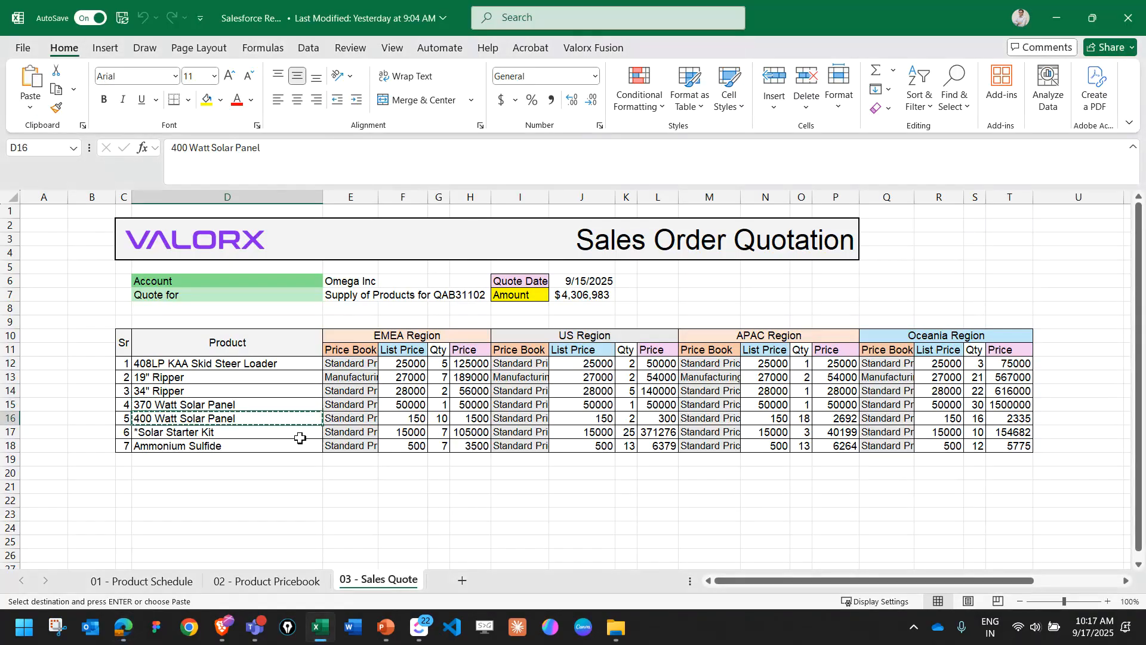
pyautogui.hotkey('alt', 'Tab')
pyautogui.tripleClick(269, 286)
pyautogui.hotkey('ctrl', 'v')
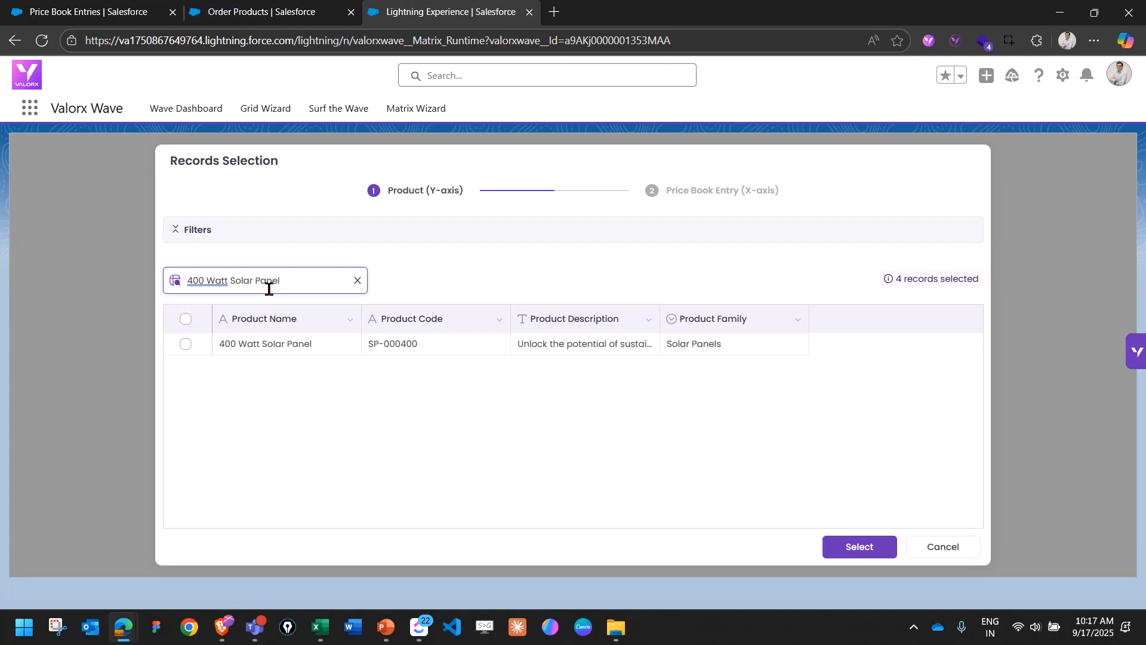
pyautogui.click(186, 344)
# Copy the *Solar Starter Kit name from the Excel sales quote and add that product to the record selection.
pyautogui.hotkey('alt', 'Tab')
pyautogui.press('Down')
pyautogui.hotkey('ctrl', 'c')
pyautogui.hotkey('alt', 'Tab')
pyautogui.tripleClick(284, 283)
pyautogui.hotkey('ctrl', 'v')
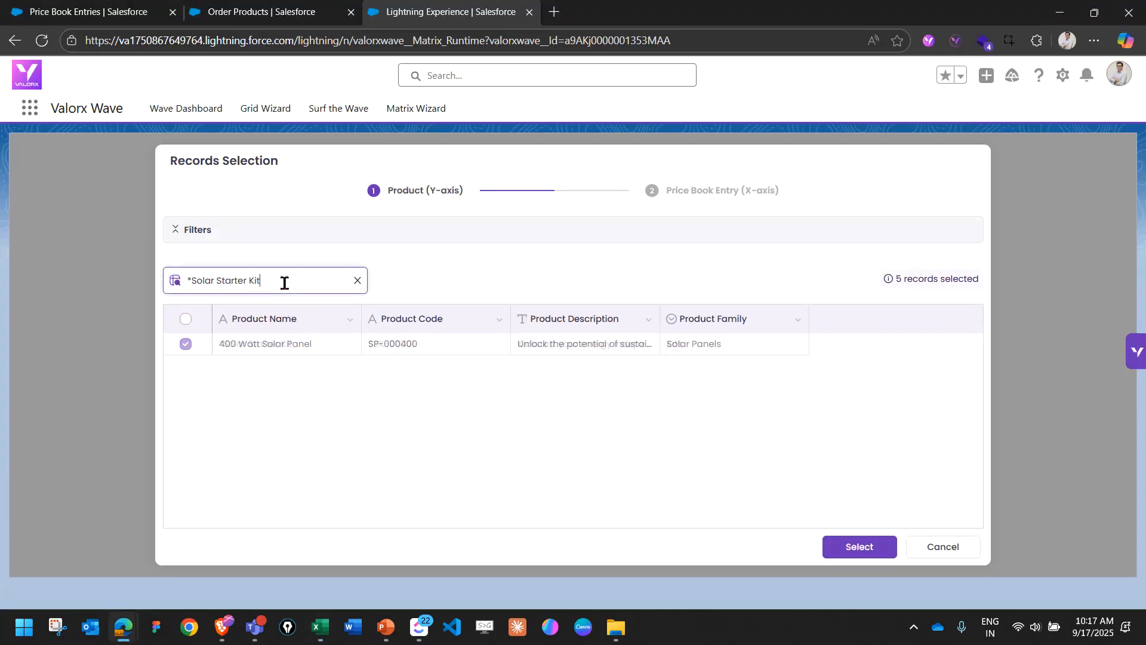
pyautogui.click(185, 344)
# Copy the Ammonium Sulfide name from the Excel sales quote, add that product to the selection and confirm the chosen records.
pyautogui.hotkey('alt', 'Tab')
pyautogui.press('Down')
pyautogui.hotkey('ctrl', 'c')
pyautogui.hotkey('alt', 'Tab')
pyautogui.tripleClick(298, 280)
pyautogui.hotkey('ctrl', 'v')
pyautogui.click(863, 548)
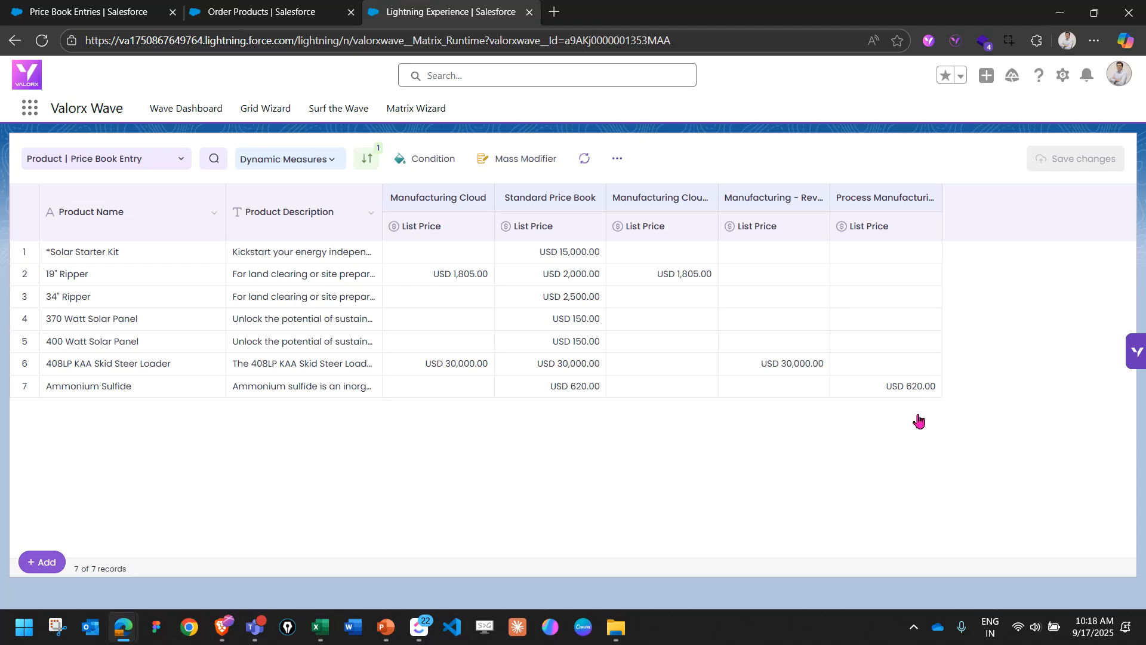
pyautogui.hotkey('ctrl', '2')
pyautogui.moveTo(595, 186)
pyautogui.mouseDown()
pyautogui.moveTo(511, 187)
pyautogui.moveTo(558, 219)
pyautogui.moveTo(603, 179)
pyautogui.mouseUp()
pyautogui.moveTo(497, 222)
pyautogui.mouseDown()
pyautogui.moveTo(495, 376)
pyautogui.moveTo(582, 399)
pyautogui.moveTo(629, 328)
pyautogui.moveTo(612, 211)
pyautogui.mouseUp()
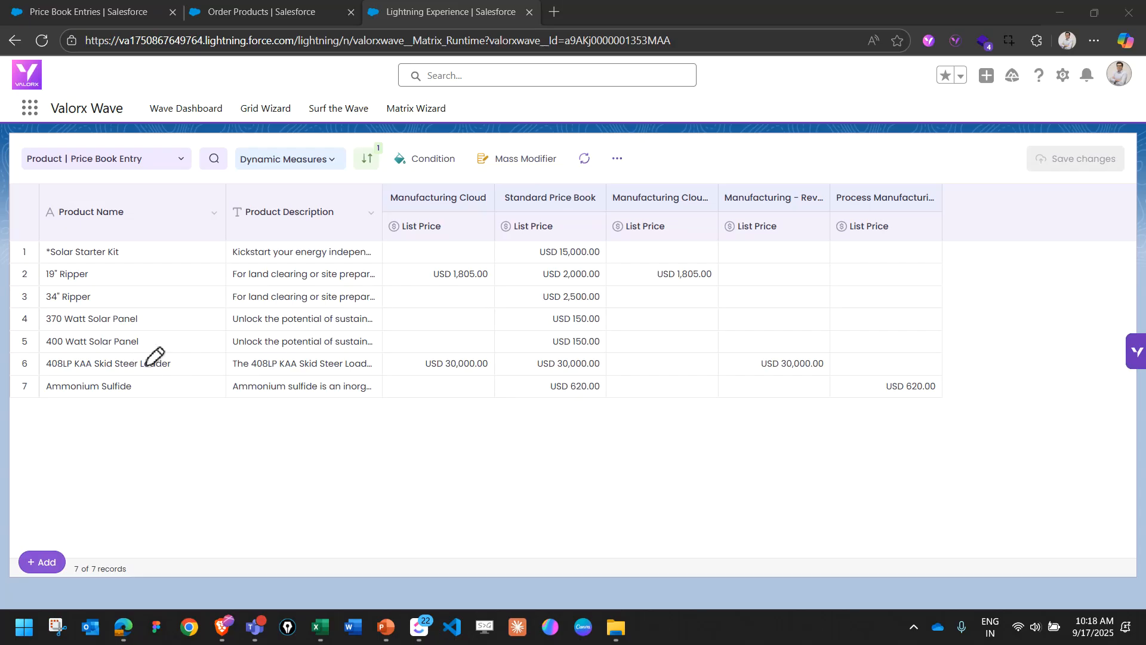
pyautogui.moveTo(111, 342)
pyautogui.mouseDown()
pyautogui.moveTo(52, 352)
pyautogui.moveTo(113, 382)
pyautogui.moveTo(202, 364)
pyautogui.moveTo(100, 351)
pyautogui.mouseUp()
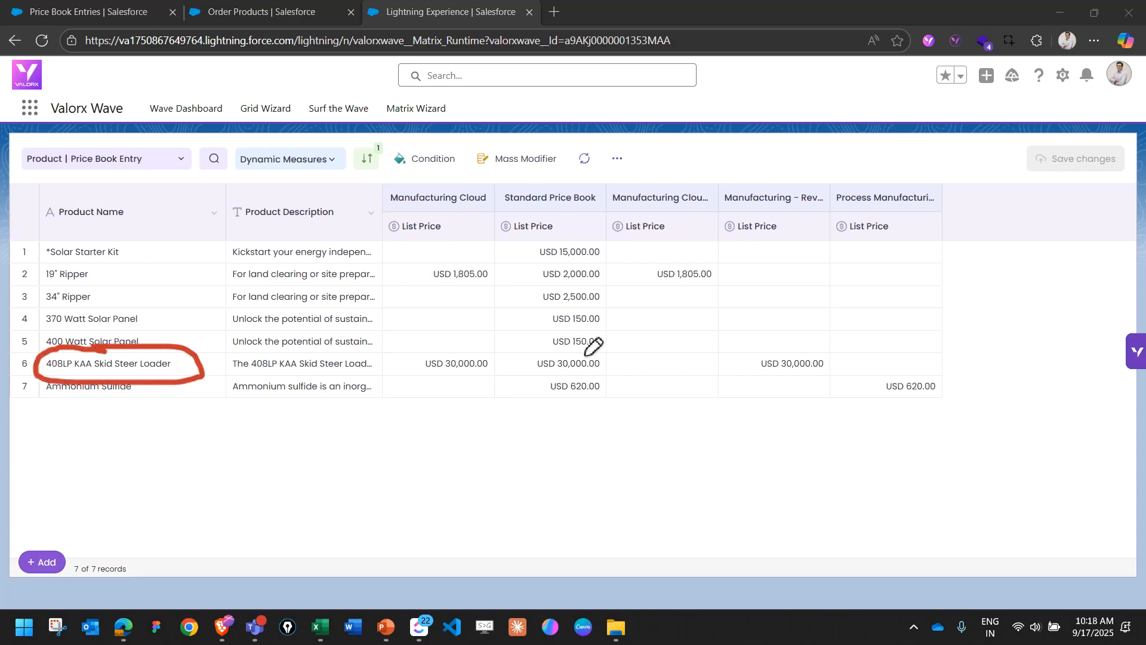
pyautogui.moveTo(591, 345)
pyautogui.mouseDown()
pyautogui.moveTo(519, 352)
pyautogui.moveTo(612, 369)
pyautogui.moveTo(597, 346)
pyautogui.mouseUp()
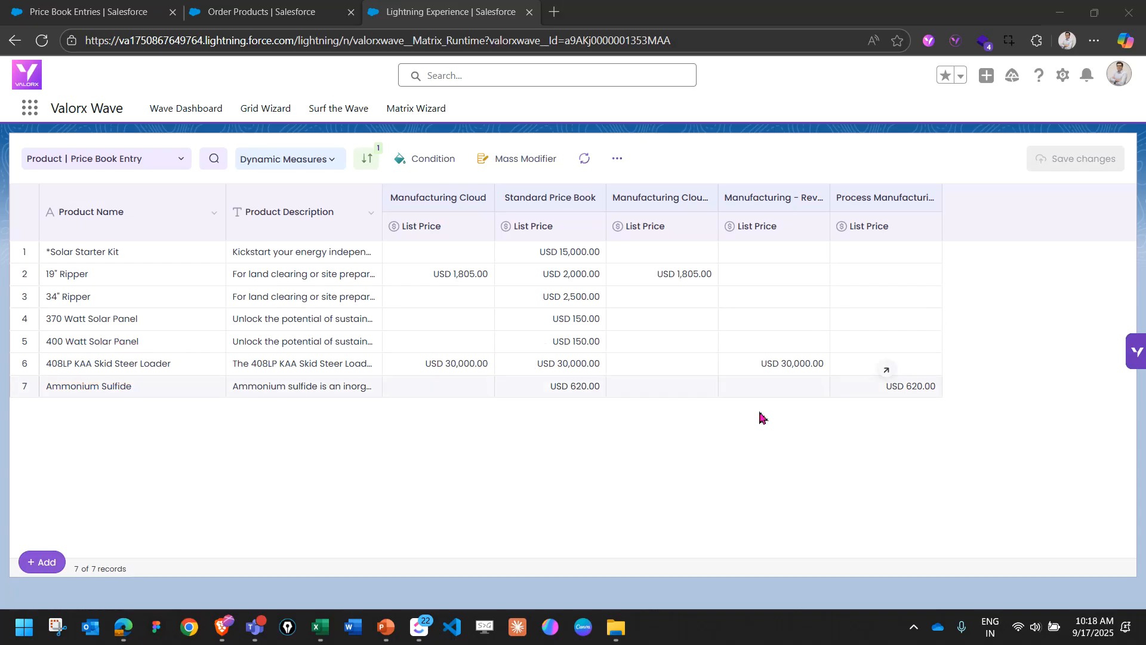
# Check the new Standard Price Book price of the 408LP KAA Skid Steer Loader on Excel's 02 - Product Pricebook sheet, returning to the matrix.
pyautogui.click(322, 628)
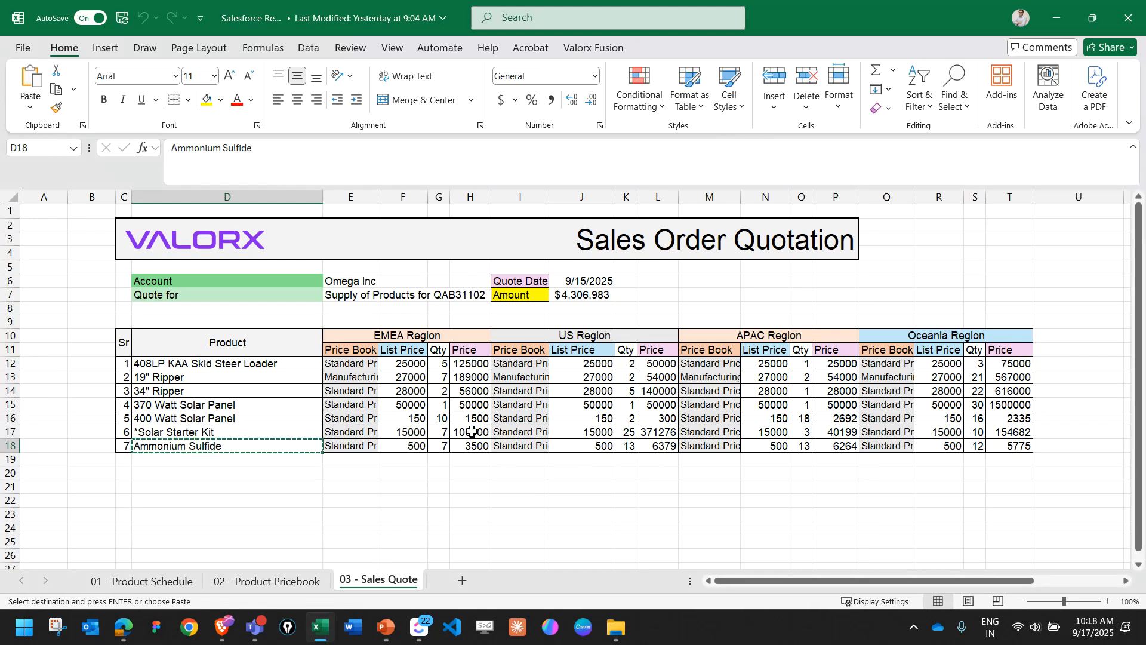
pyautogui.click(299, 582)
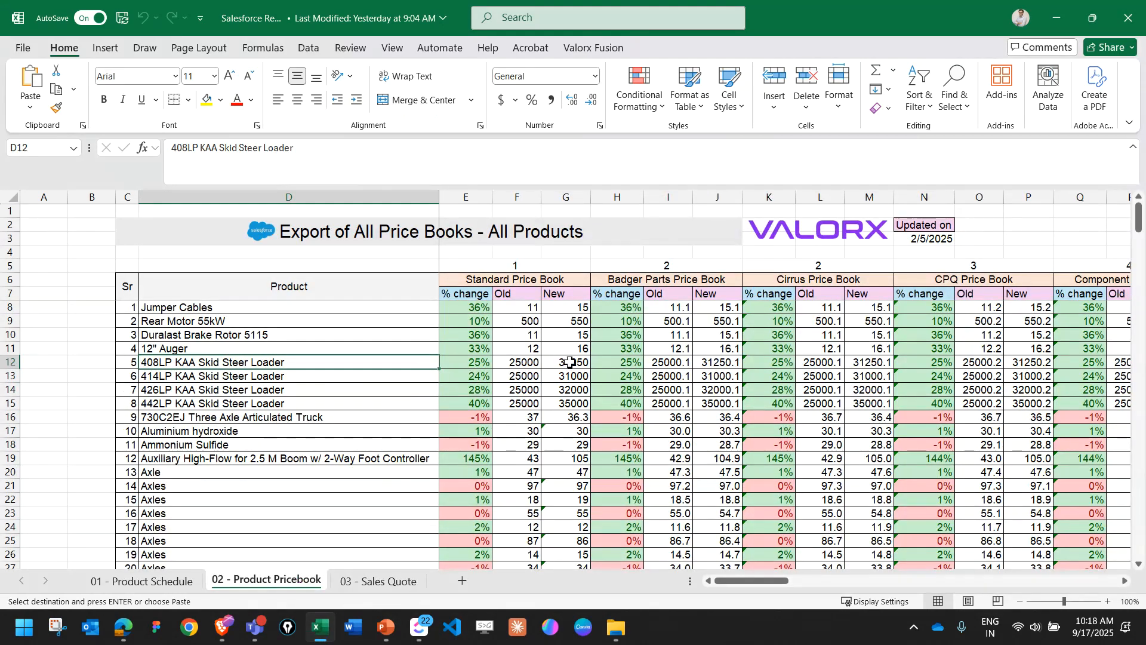
pyautogui.click(1056, 18)
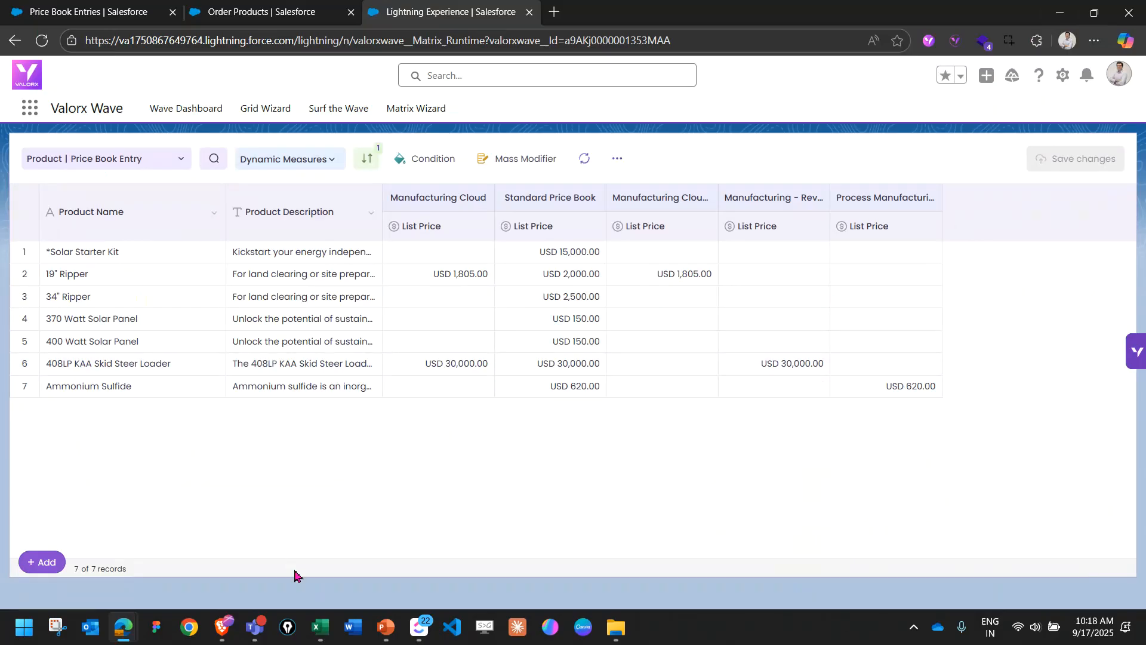
pyautogui.click(320, 629)
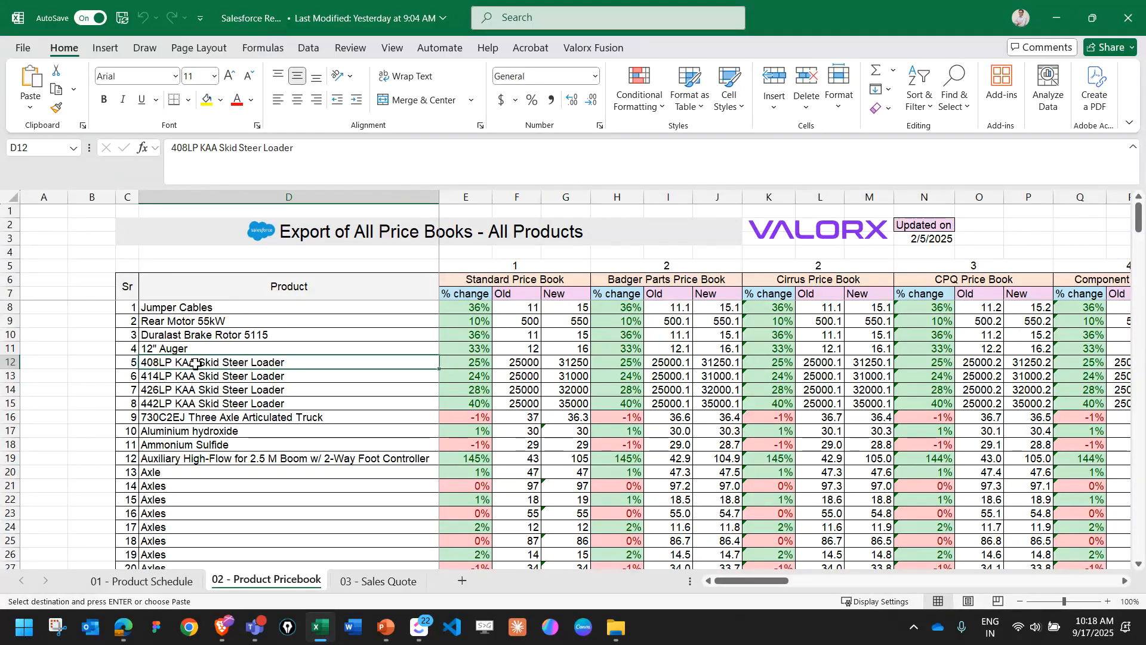
pyautogui.click(320, 627)
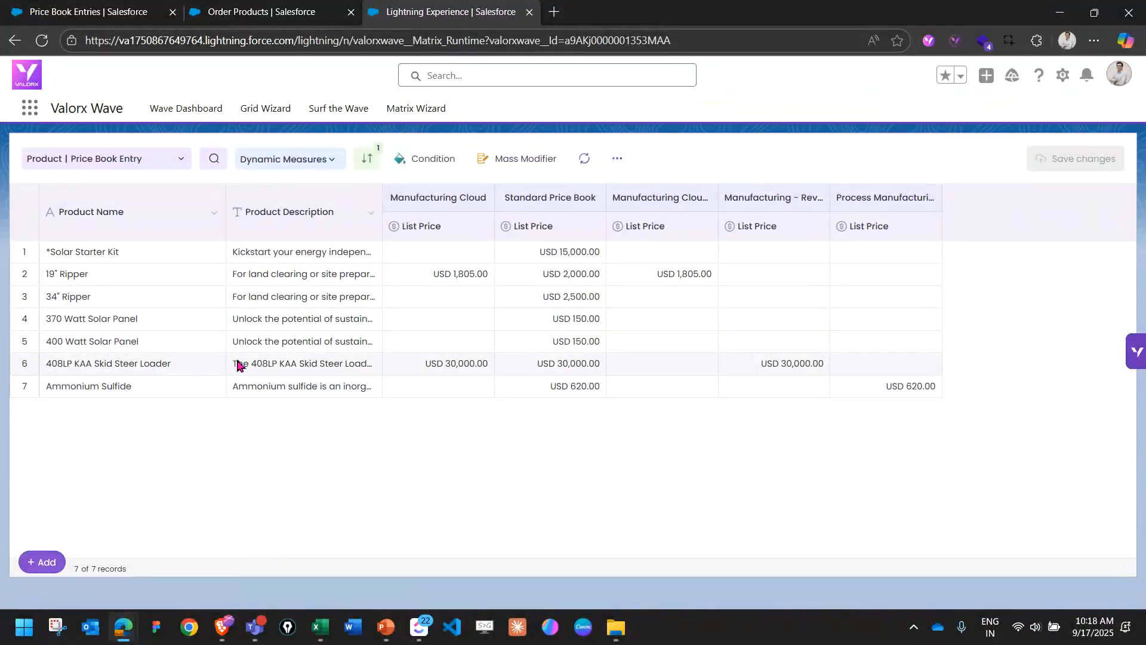
# Set the Standard Price Book list price of the 408LP KAA Skid Steer Loader to USD 31,250 in the matrix.
pyautogui.click(548, 361)
pyautogui.write('3150')
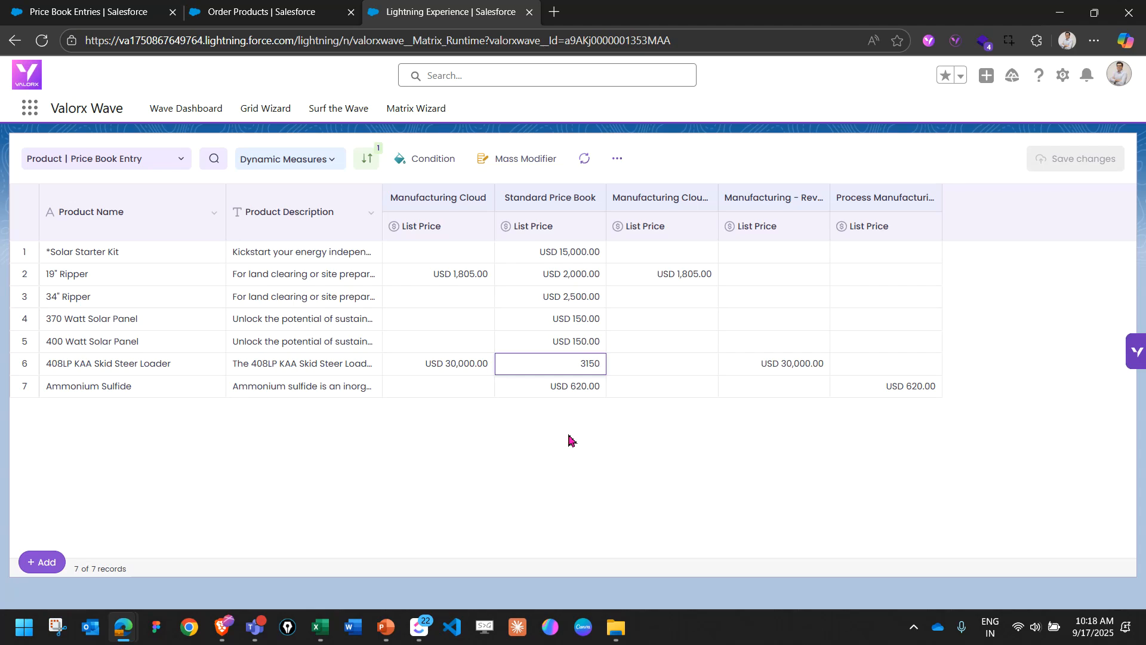
pyautogui.hotkey('alt', 'Tab')
pyautogui.hotkey('alt', 'Tab')
pyautogui.click(552, 369)
pyautogui.press('Return')
pyautogui.click(548, 362)
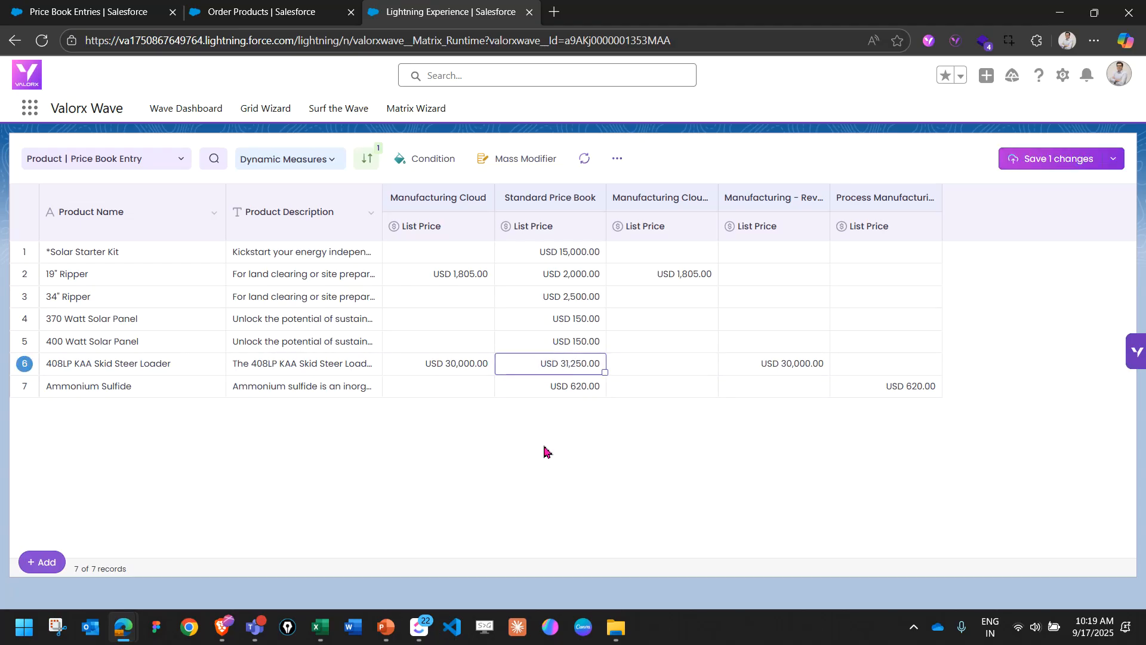
# Switch to Excel and open the 03 - Sales Quote sheet to check the quoted list prices.
pyautogui.hotkey('alt', 'Tab')
pyautogui.hotkey('alt', 'Tab')
pyautogui.hotkey('alt', 'Tab')
pyautogui.click(360, 579)
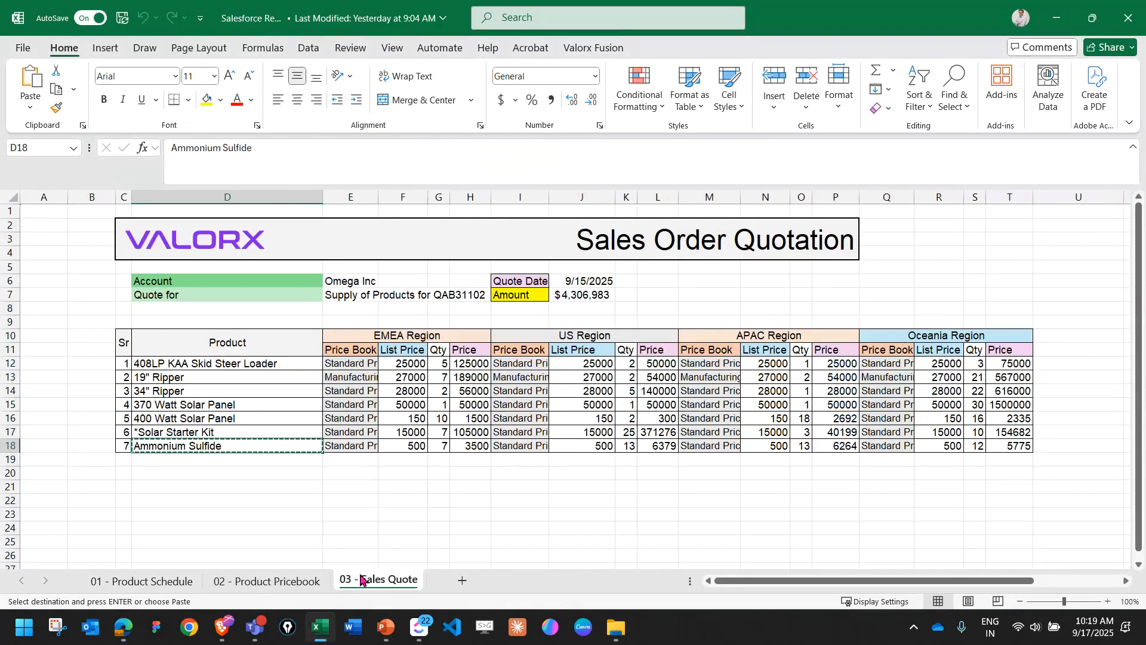
# Return to the matrix and set the Standard Price Book list prices of the 19" Ripper to USD 2,500 and the 34" Ripper to 2,700.
pyautogui.click(236, 378)
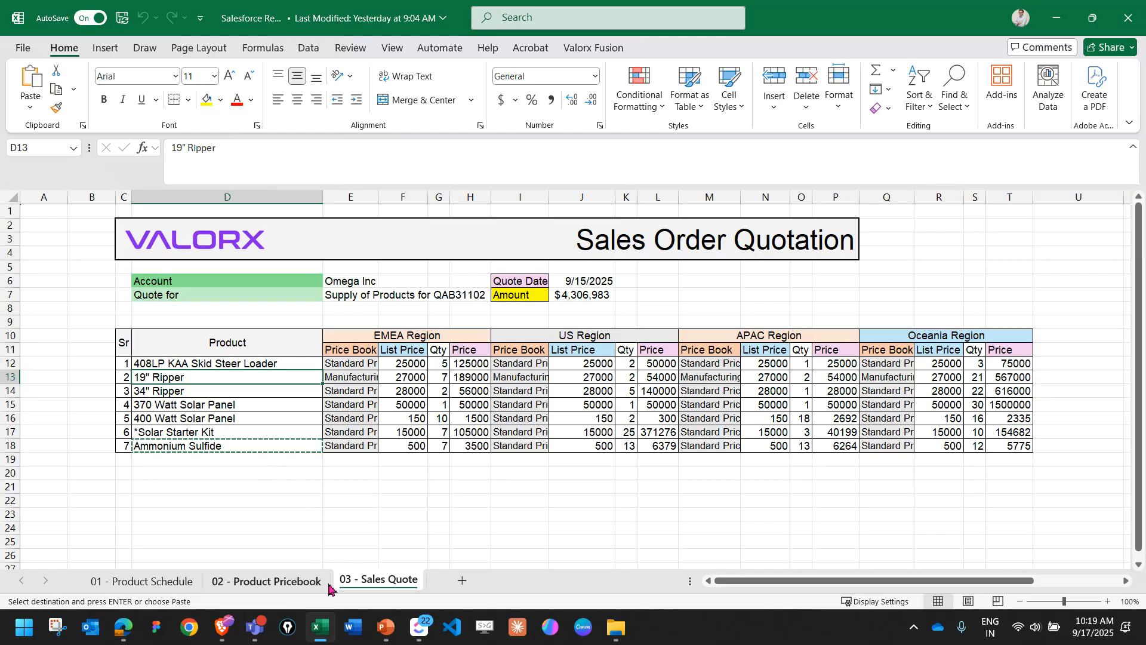
pyautogui.hotkey('alt', 'Tab')
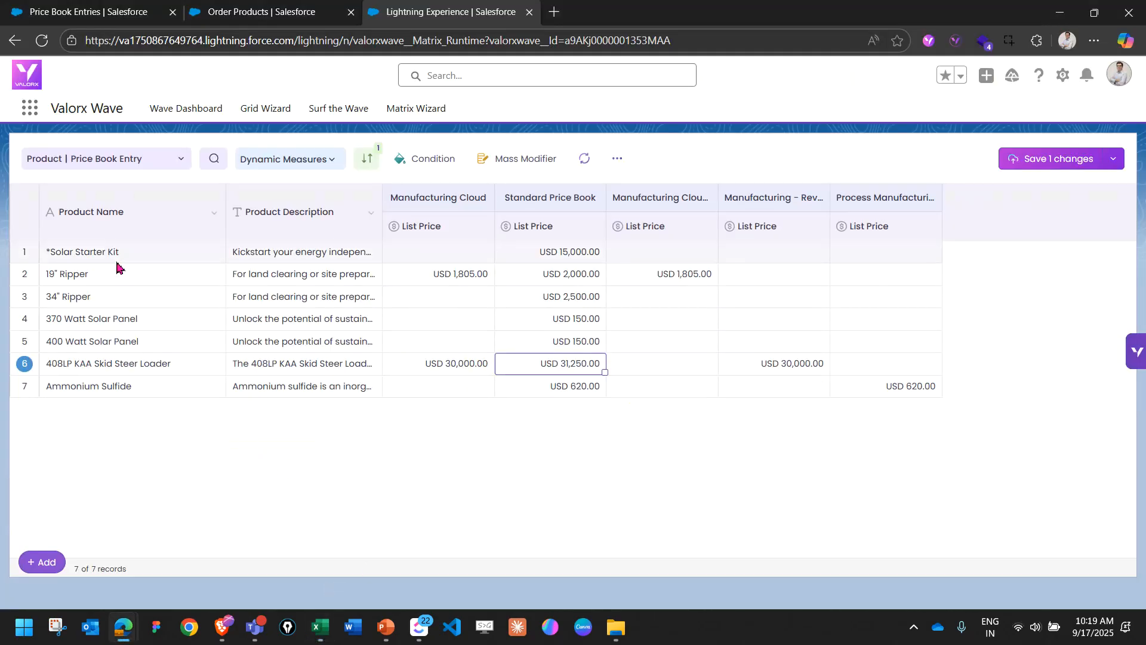
pyautogui.click(575, 274)
pyautogui.write('2,500')
pyautogui.press('Return')
pyautogui.write('2,')
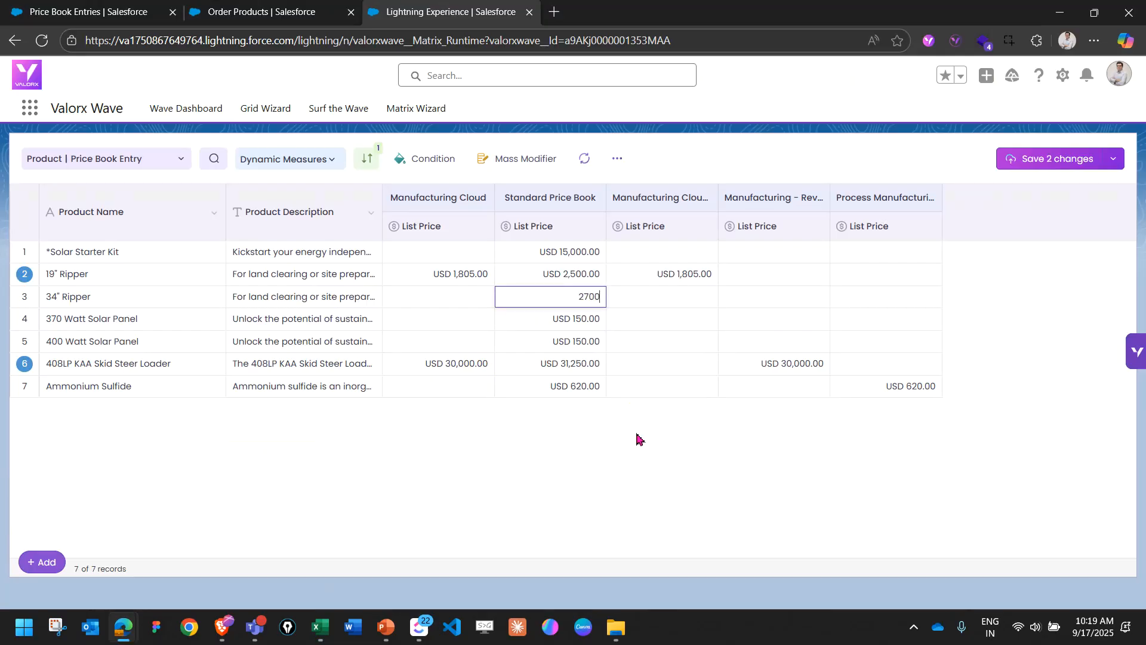
pyautogui.write('700')
pyautogui.press('Return')
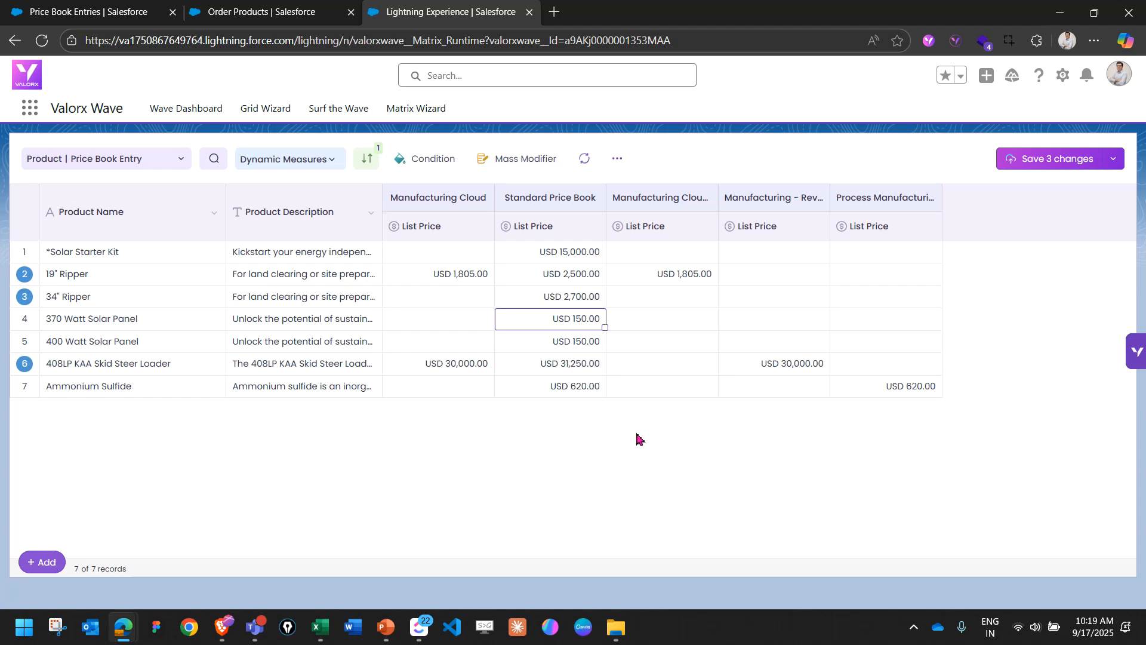
# Set the Standard Price Book list prices of the 370 Watt and 400 Watt Solar Panels to USD 200 each.
pyautogui.write('200')
pyautogui.press('Return')
pyautogui.write('2')
pyautogui.press('Return')
# Set the Standard Price Book list price of the *Solar Starter Kit to USD 17,000.
pyautogui.press('Up')
pyautogui.press('Up')
pyautogui.press('Up')
pyautogui.press('Up')
pyautogui.press('Up')
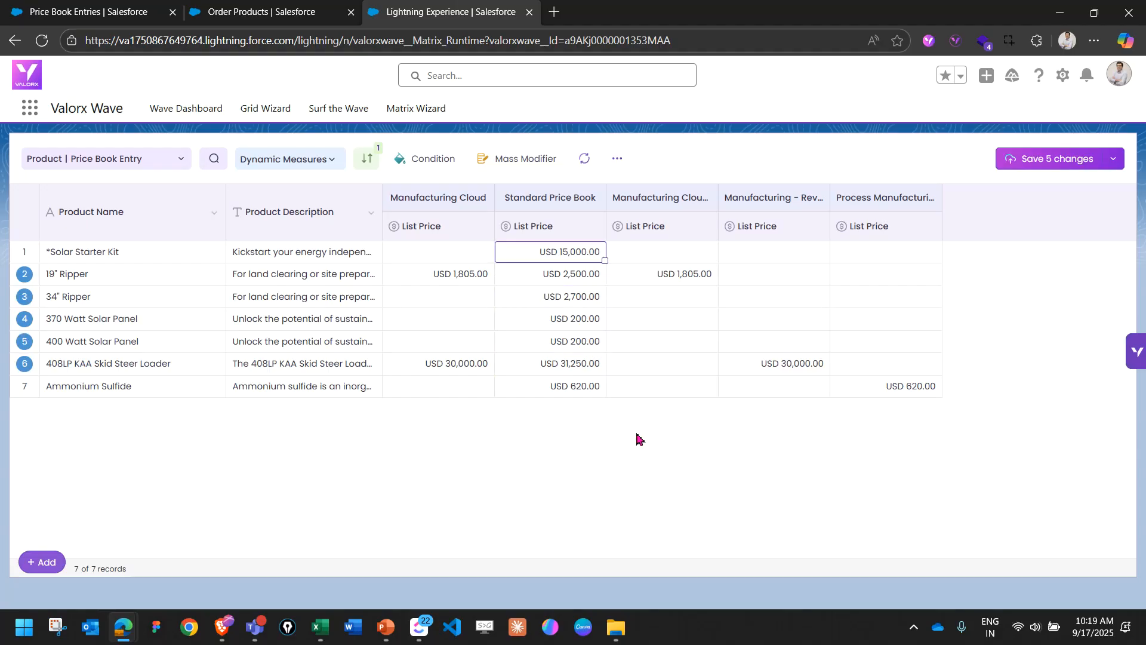
pyautogui.write('17,000')
pyautogui.press('Return')
# Set the Standard Price Book list price of Ammonium Sulfide to USD 700 and save all pending matrix changes.
pyautogui.press('Down')
pyautogui.press('Down')
pyautogui.press('Down')
pyautogui.press('Down')
pyautogui.press('Down')
pyautogui.press('Down')
pyautogui.write('700')
pyautogui.press('Return')
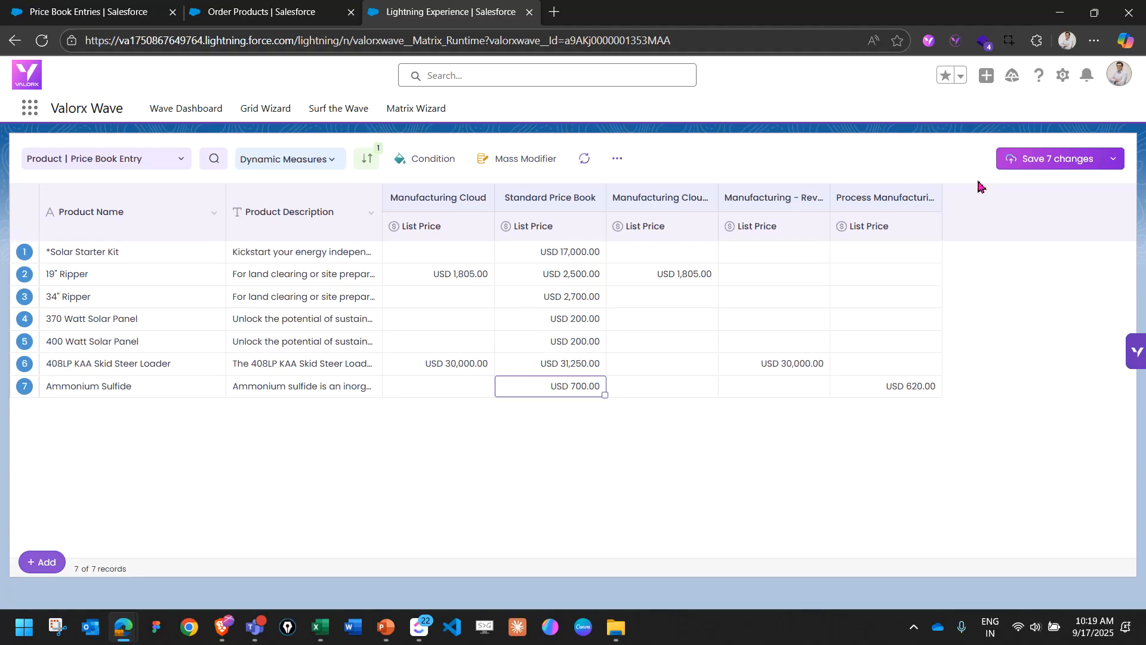
pyautogui.click(1065, 163)
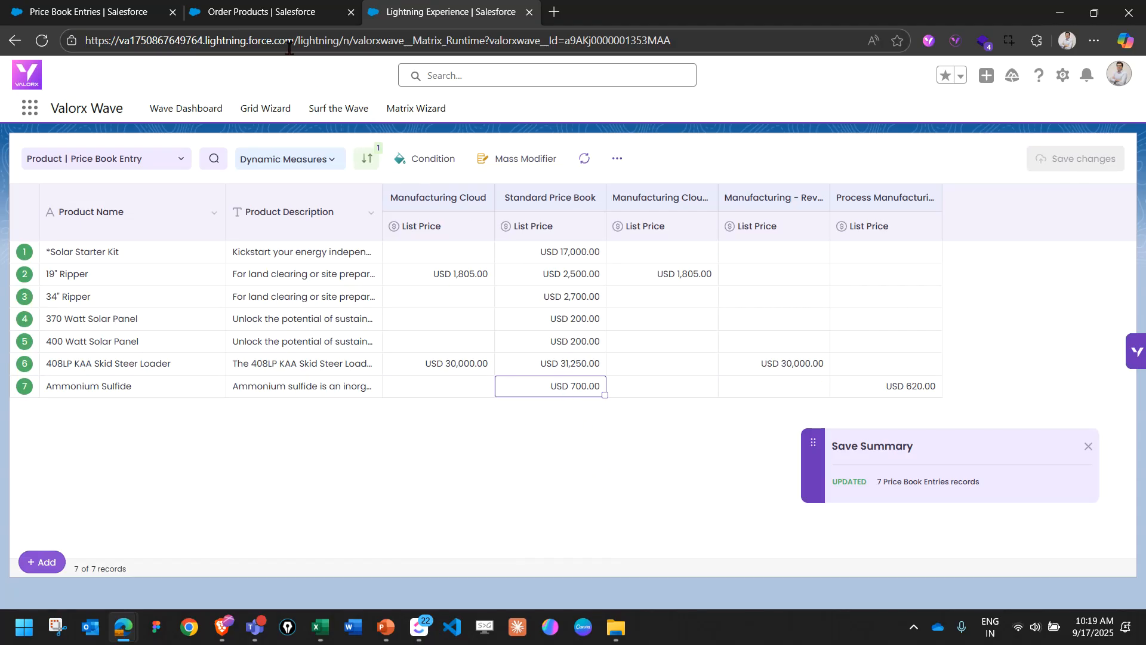
# Compare the unit prices on the Order Products page with the list prices in the pricebook matrix.
pyautogui.click(275, 18)
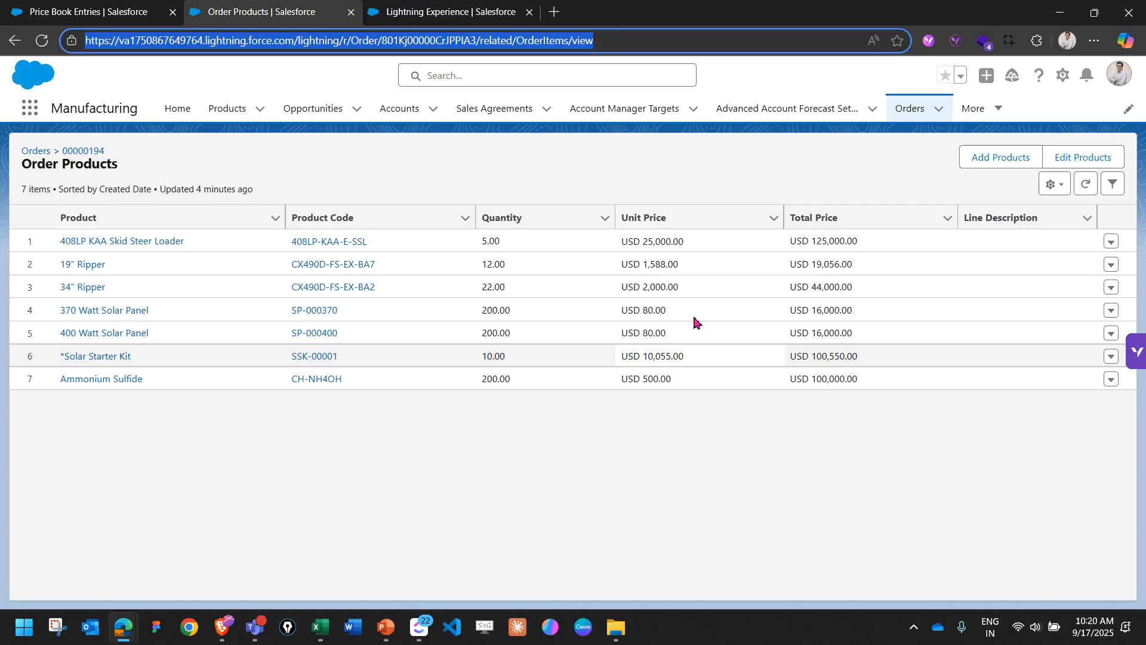
pyautogui.click(453, 18)
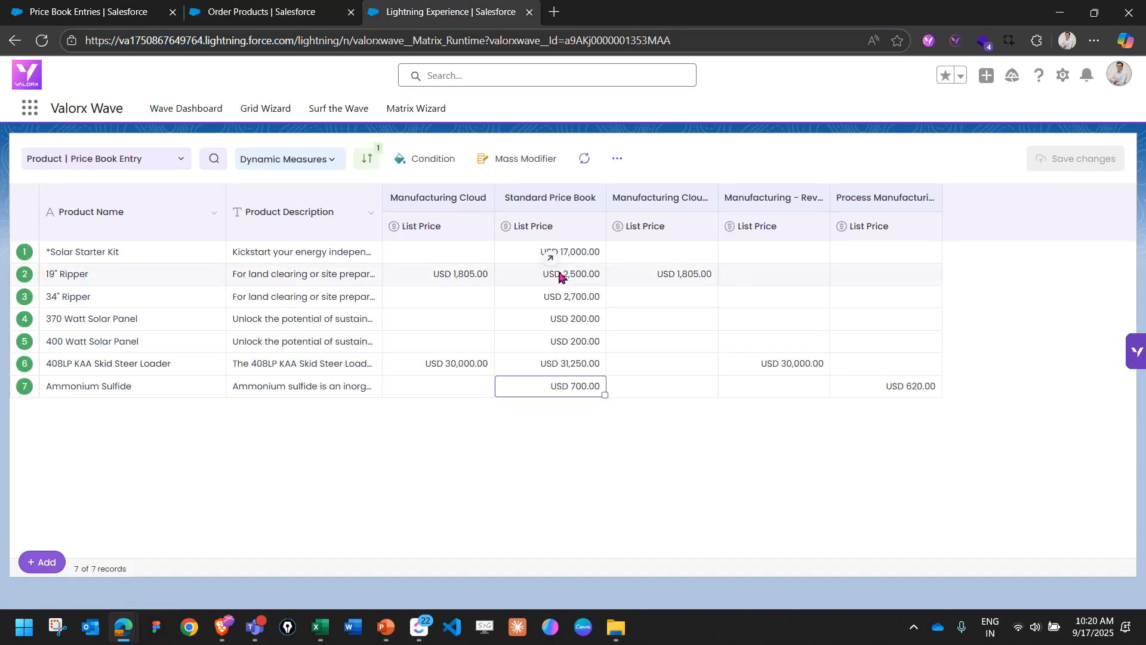
pyautogui.click(268, 15)
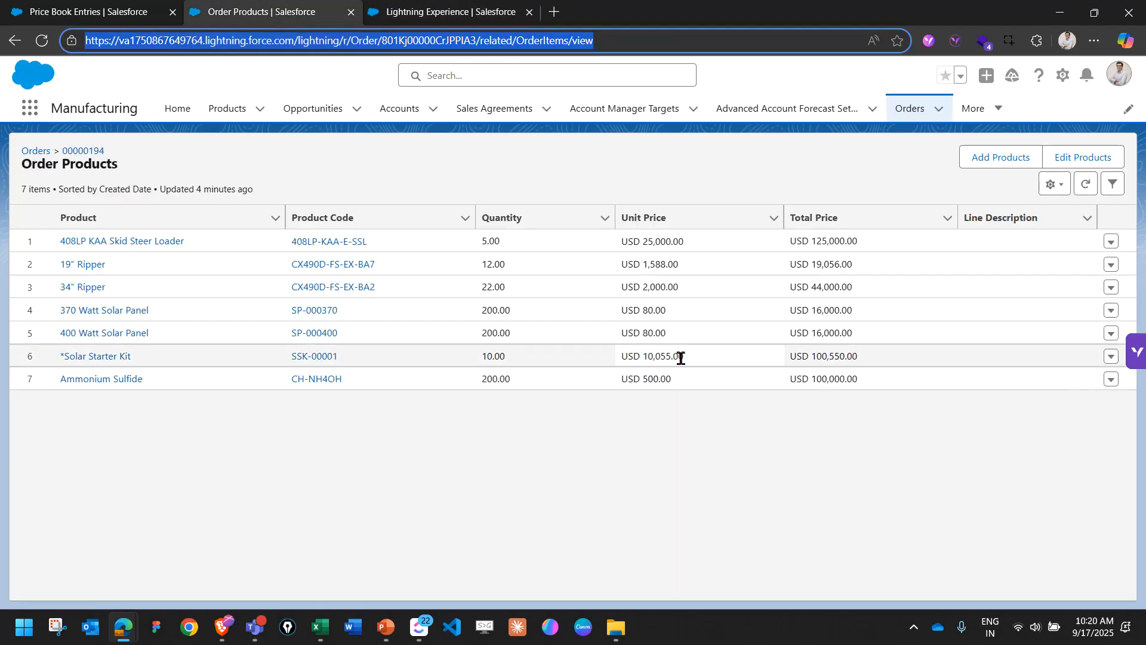
pyautogui.click(460, 12)
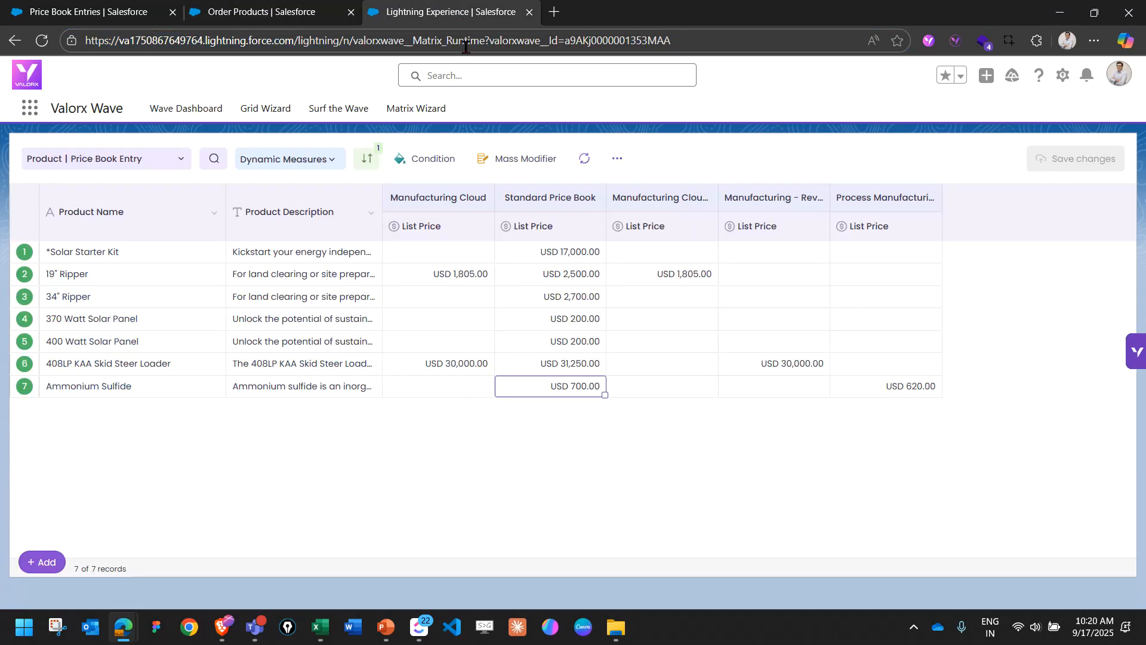
# Load Valorx Wave in a new browser tab and open the All Orders grid from the Wave Dashboard.
pyautogui.click(465, 47)
pyautogui.hotkey('ctrl', 'c')
pyautogui.click(554, 12)
pyautogui.hotkey('ctrl', 'v')
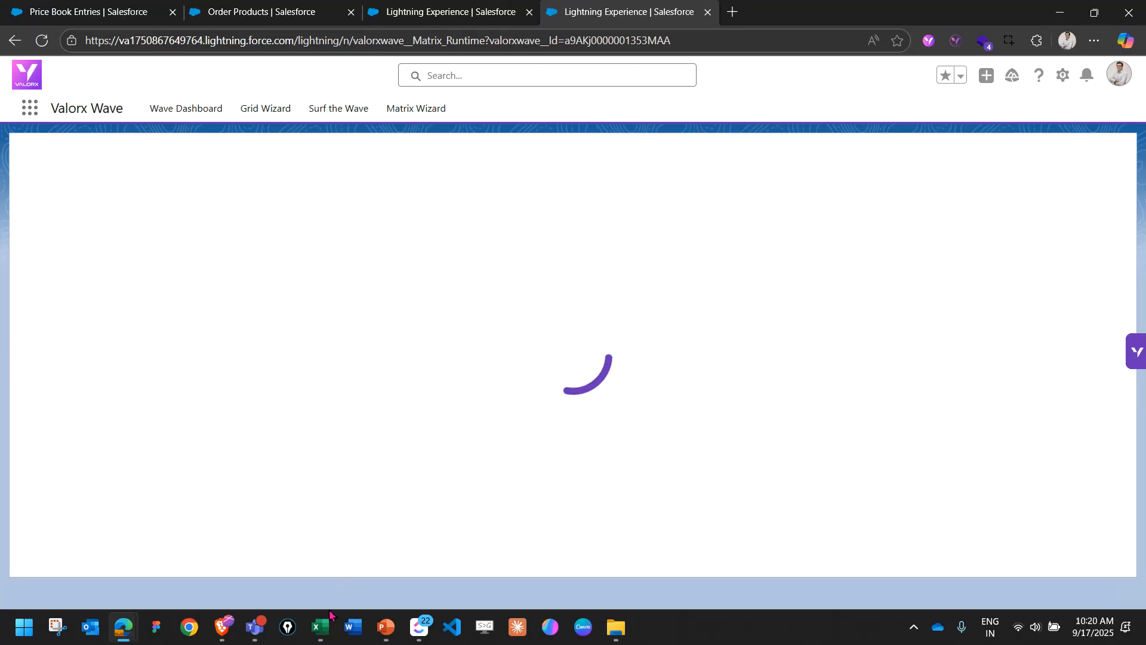
pyautogui.click(327, 634)
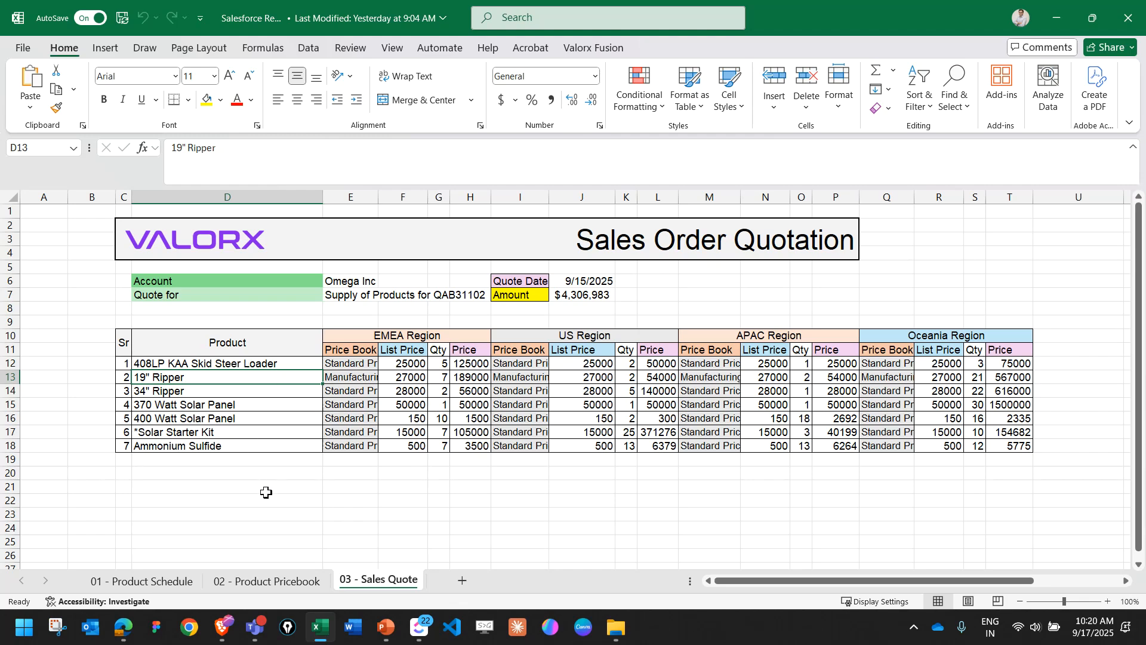
pyautogui.hotkey('alt', 'Tab')
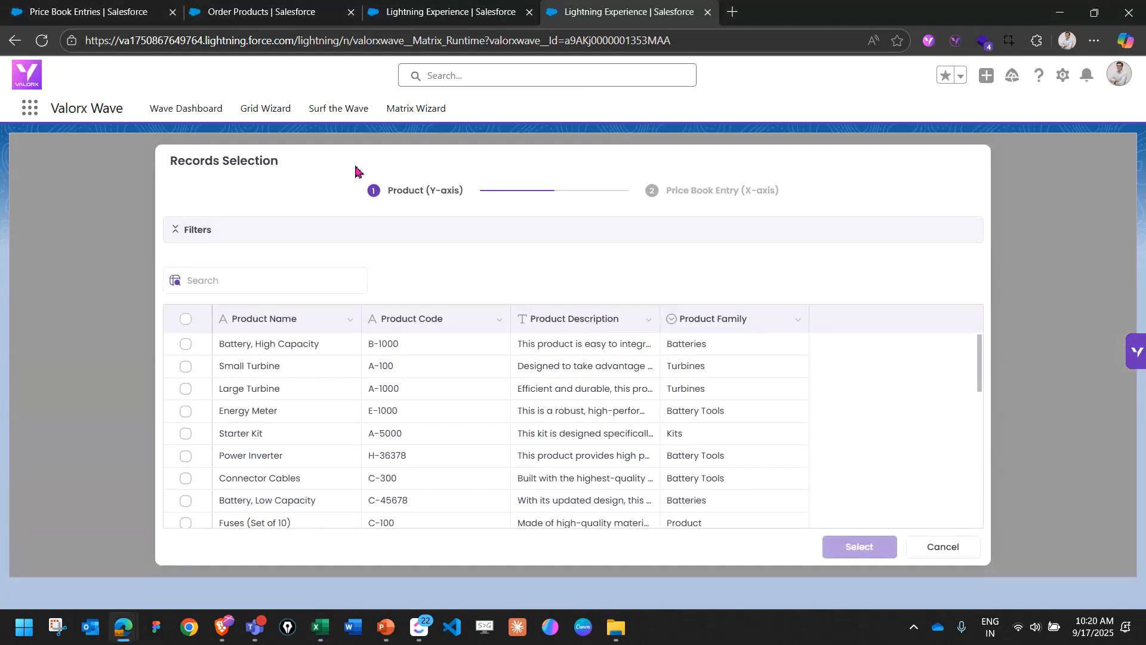
pyautogui.click(164, 113)
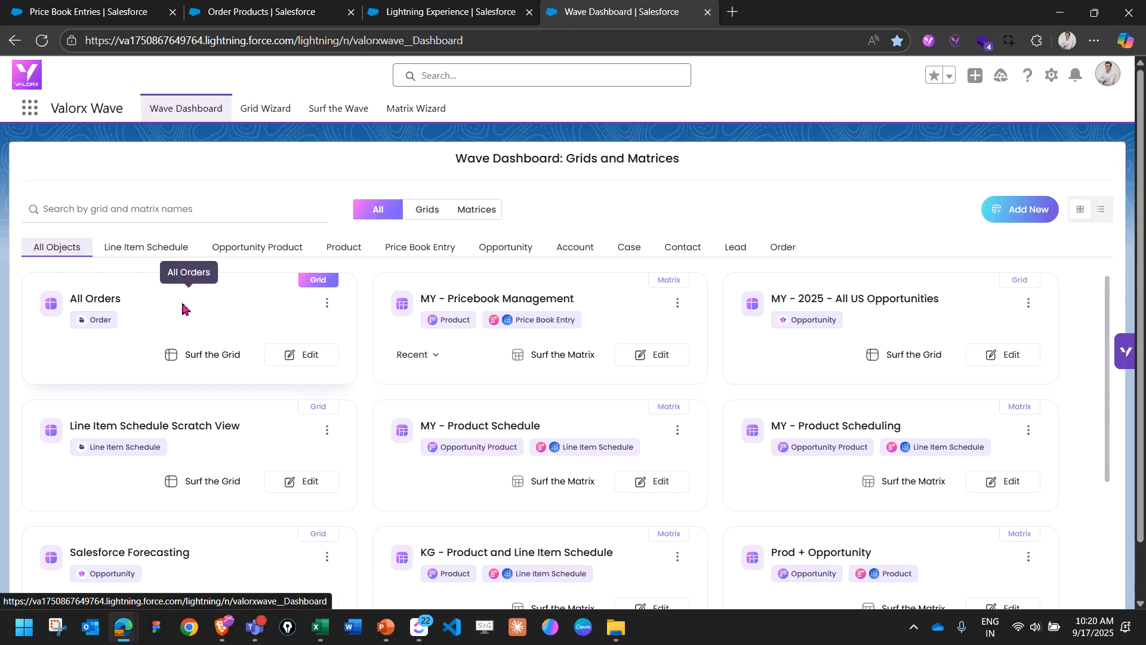
pyautogui.click(221, 357)
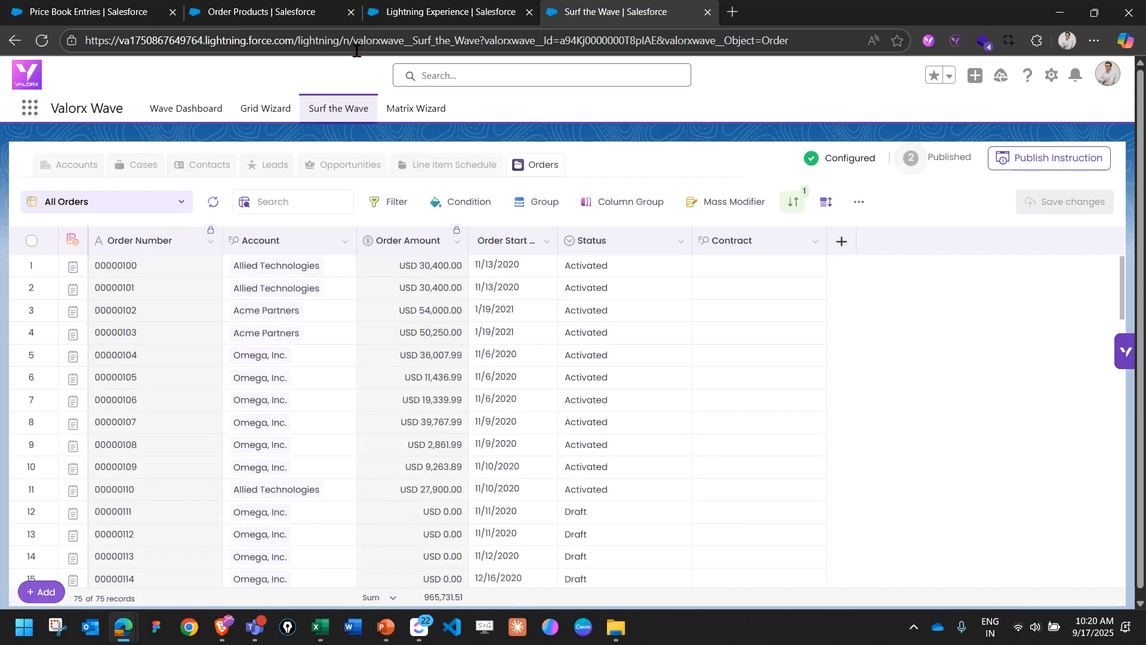
# Open Salesforce's All Orders list view from the order's products page and look through the orders down to the most recent one.
pyautogui.click(290, 22)
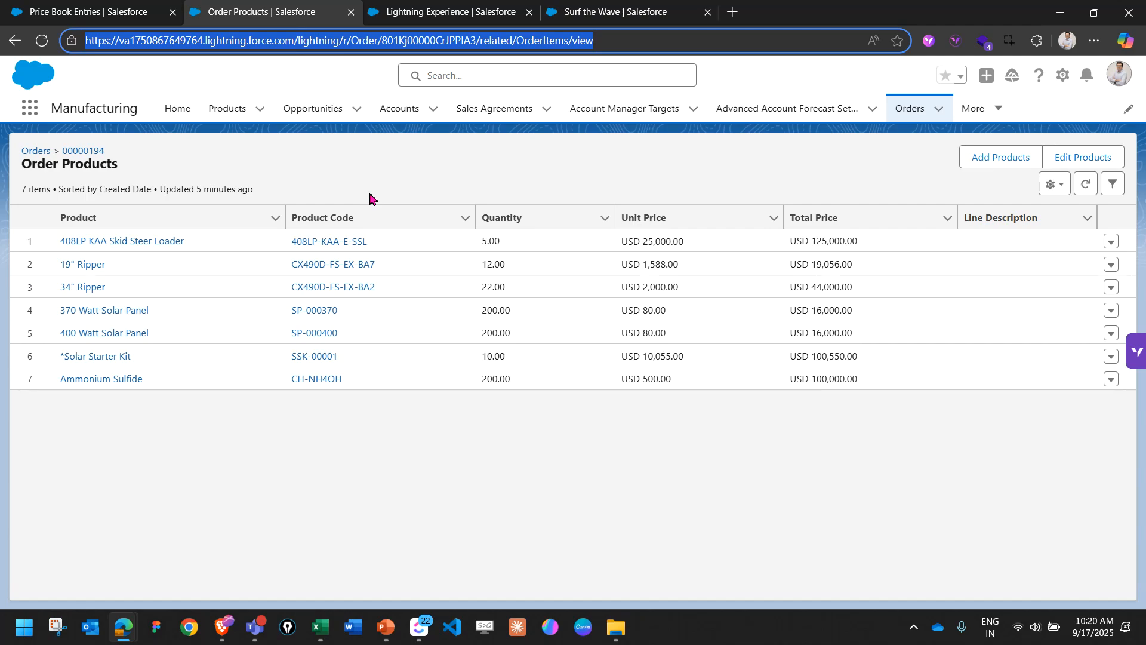
pyautogui.click(42, 151)
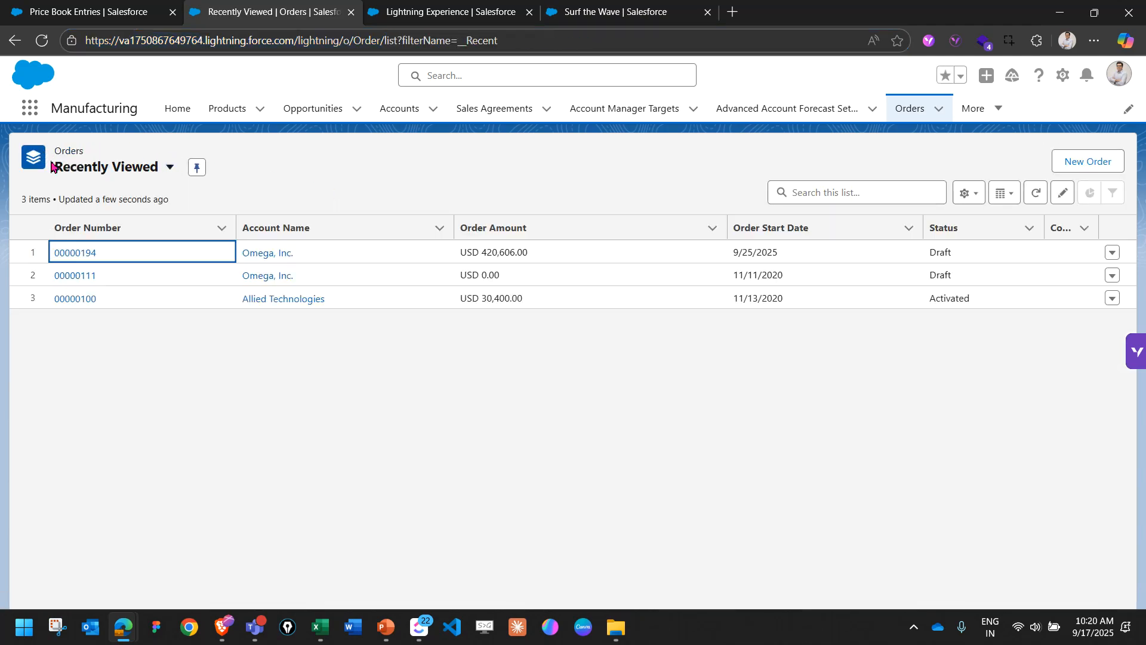
pyautogui.click(167, 177)
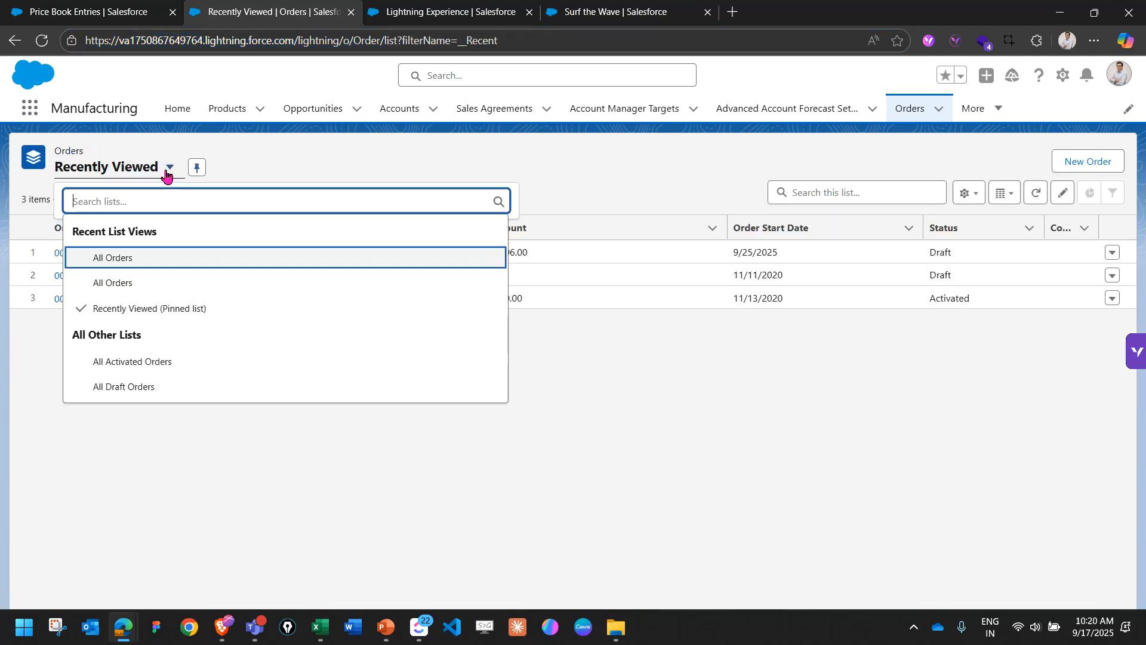
pyautogui.click(167, 277)
pyautogui.scroll(-12, 203, 306)
pyautogui.scroll(12, 210, 306)
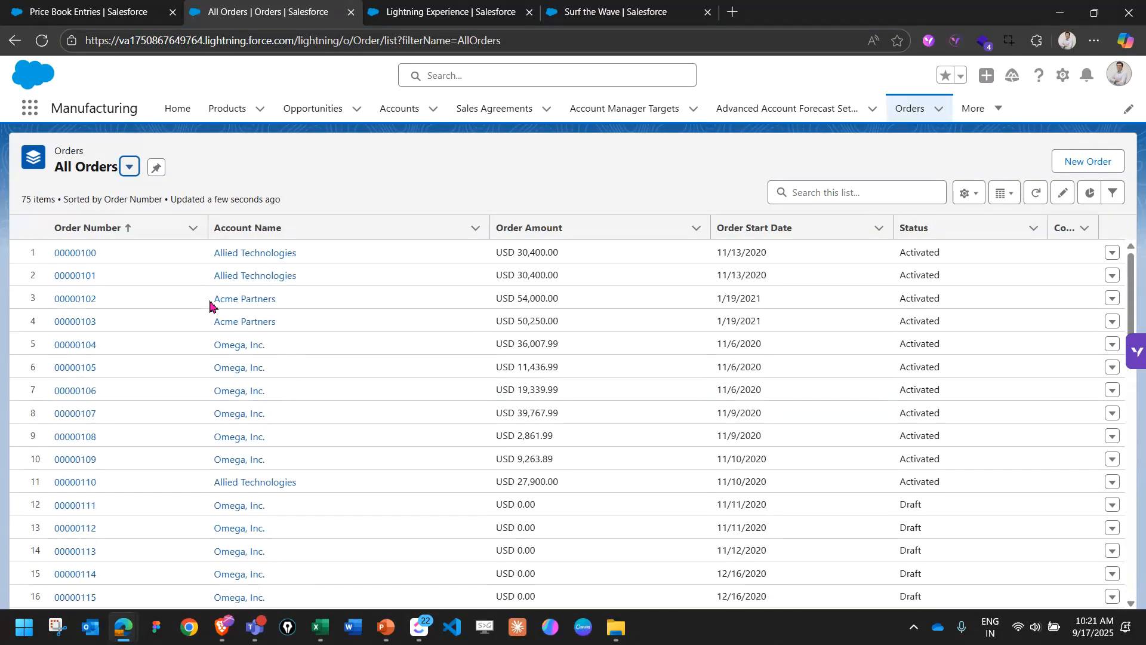
pyautogui.scroll(-20, 464, 400)
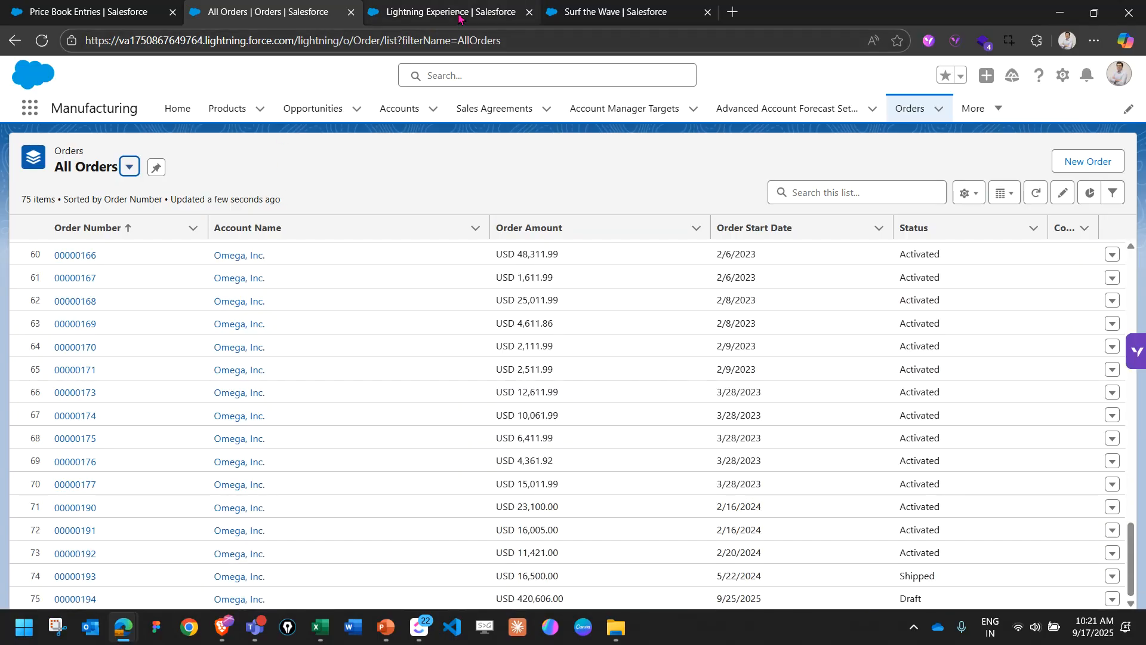
# Sort the Valorx All Orders grid by order number in descending order and expand the order items of the newest Omega, Inc. order.
pyautogui.click(615, 12)
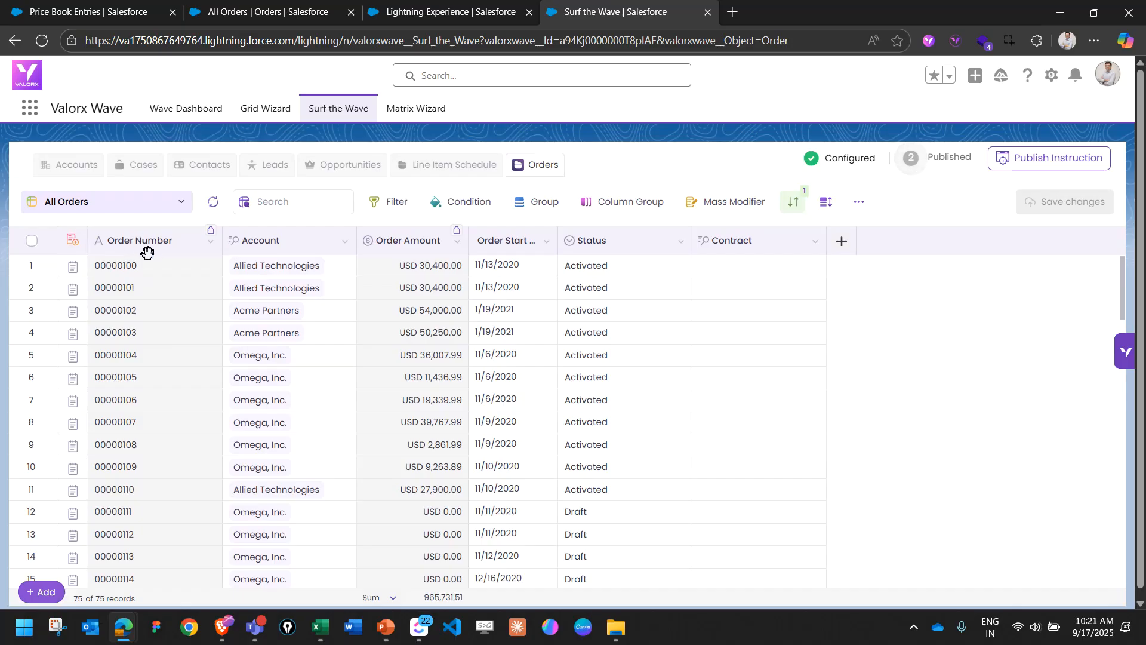
pyautogui.click(148, 240)
pyautogui.click(148, 240)
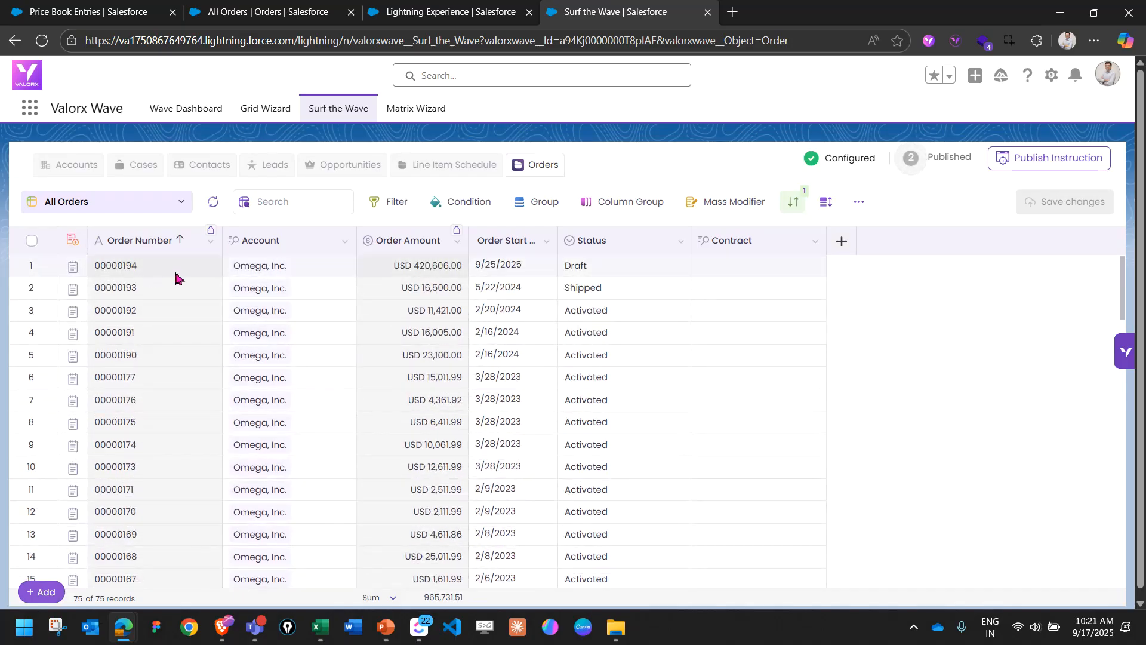
pyautogui.click(73, 270)
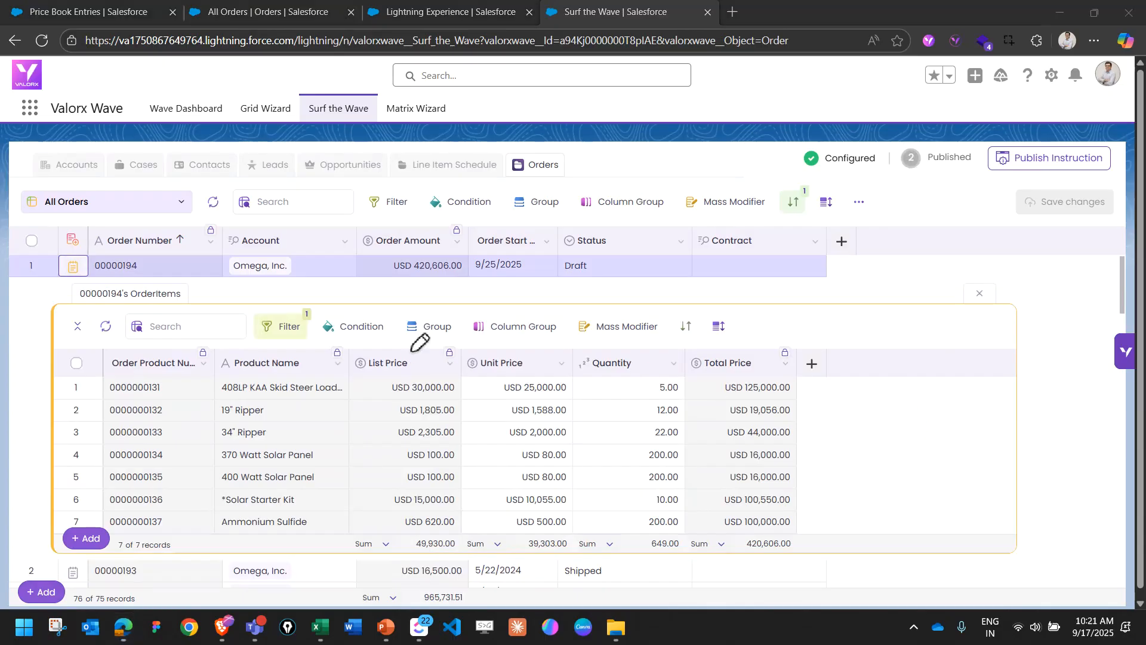
pyautogui.moveTo(427, 345)
pyautogui.mouseDown()
pyautogui.moveTo(336, 361)
pyautogui.moveTo(434, 346)
pyautogui.mouseUp()
pyautogui.moveTo(522, 346)
pyautogui.mouseDown()
pyautogui.moveTo(524, 376)
pyautogui.moveTo(537, 331)
pyautogui.mouseUp()
pyautogui.moveTo(650, 345)
pyautogui.mouseDown()
pyautogui.moveTo(625, 393)
pyautogui.moveTo(652, 346)
pyautogui.mouseUp()
pyautogui.moveTo(754, 343)
pyautogui.mouseDown()
pyautogui.moveTo(686, 377)
pyautogui.moveTo(802, 371)
pyautogui.moveTo(782, 339)
pyautogui.mouseUp()
# Set the 408LP KAA Skid Steer Loader's unit price to USD 30,000 in the order items and compare it with its list price.
pyautogui.click(519, 393)
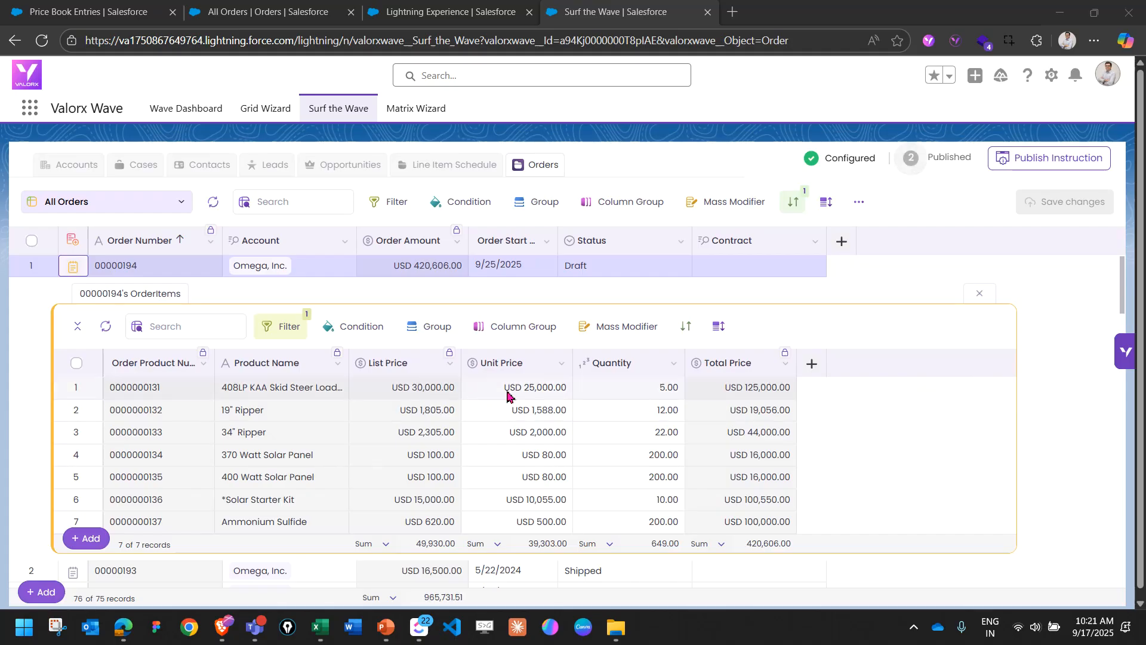
pyautogui.write('30,000')
pyautogui.press('Return')
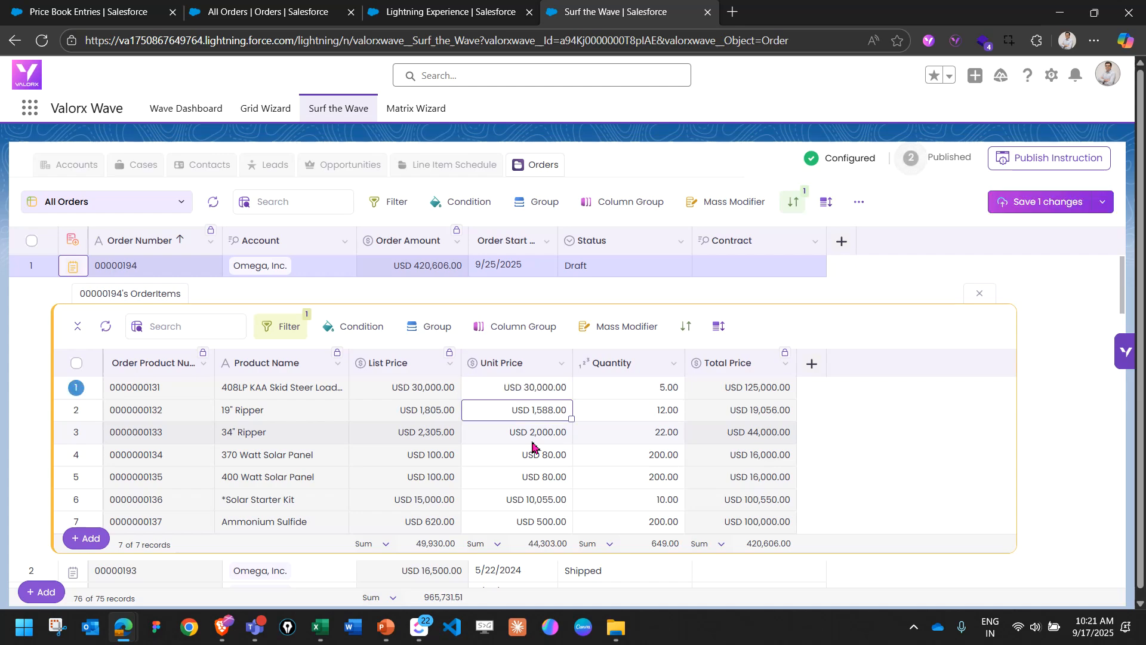
pyautogui.press('Up')
pyautogui.press('Left')
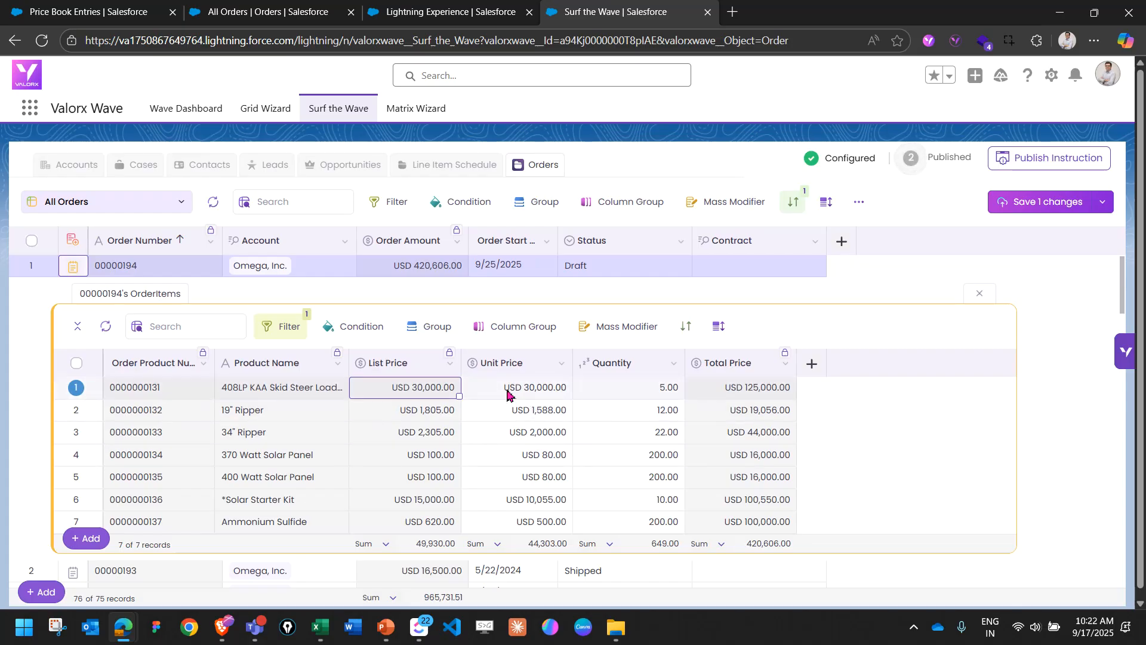
# Set the order item unit prices of the 19" Ripper to USD 1,805 and the 34" Ripper to USD 2,305.
pyautogui.click(525, 413)
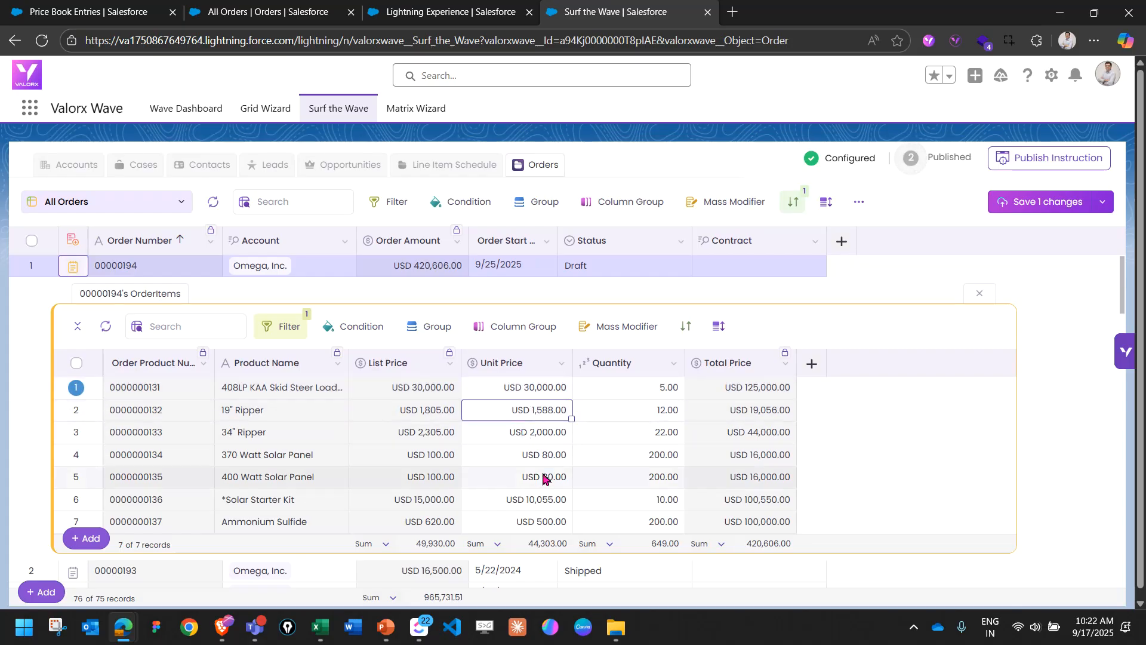
pyautogui.write('1,')
pyautogui.write('805')
pyautogui.press('Return')
pyautogui.write('2,305')
pyautogui.press('Return')
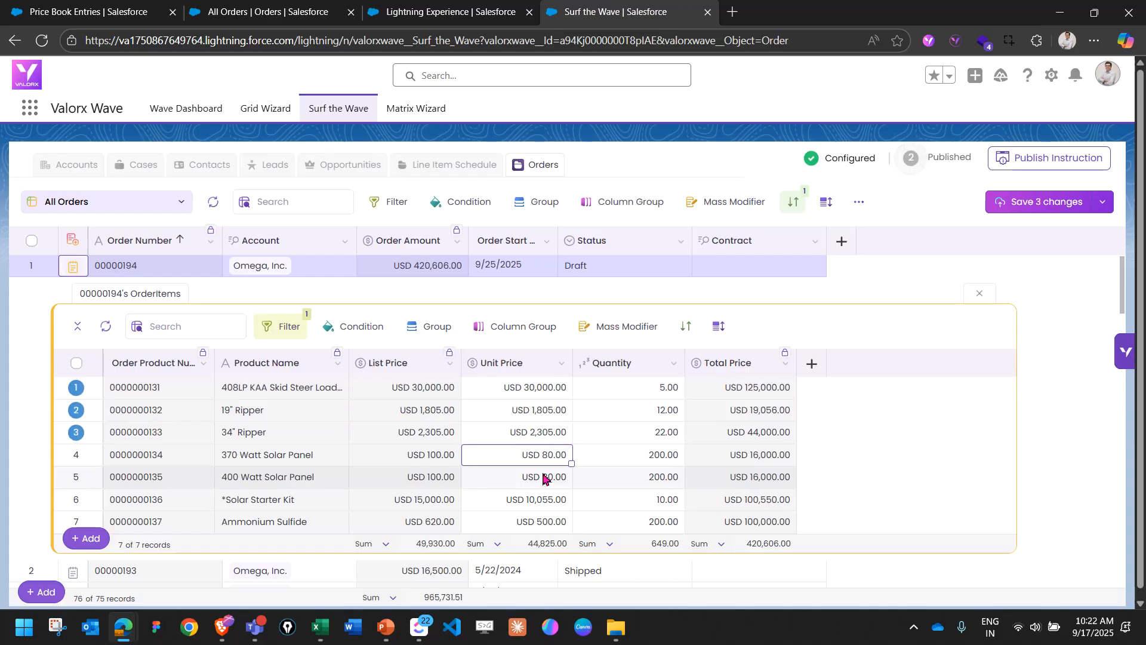
# Set the order item unit prices of the 370 Watt and 400 Watt Solar Panels to USD 100 each.
pyautogui.write('100')
pyautogui.press('Return')
pyautogui.write('100')
pyautogui.press('Return')
# Set the unit prices of the *Solar Starter Kit to USD 15,000 and Ammonium Sulfide to USD 620, saving all order item changes.
pyautogui.write('15000')
pyautogui.press('Return')
pyautogui.write('620')
pyautogui.press('Return')
pyautogui.press('Up')
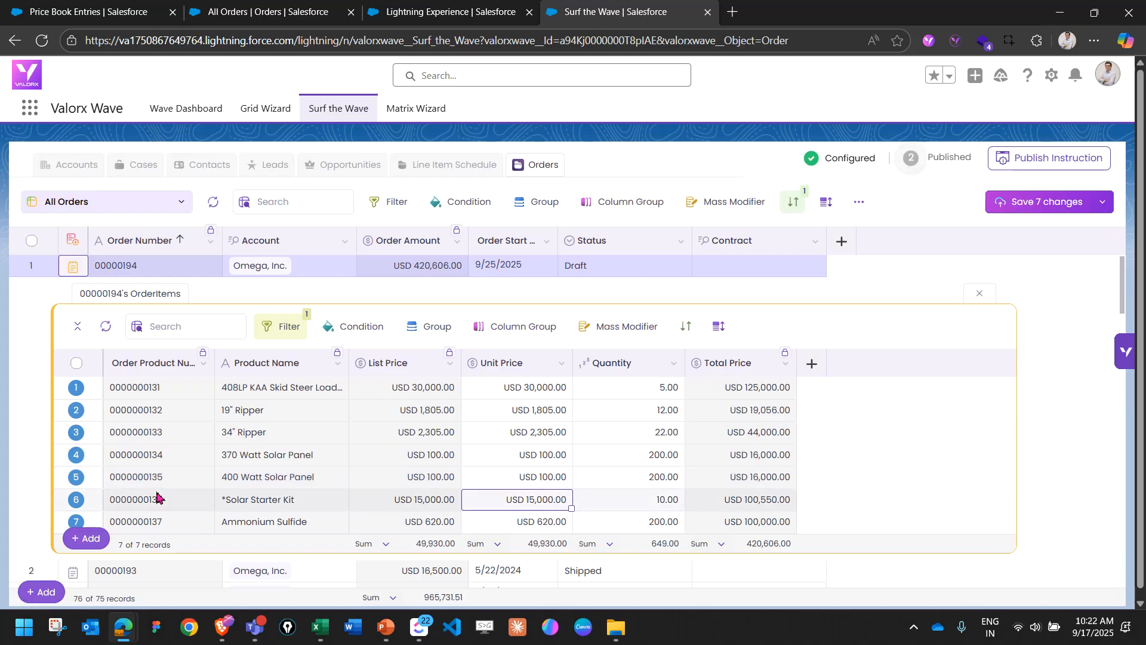
pyautogui.click(1031, 205)
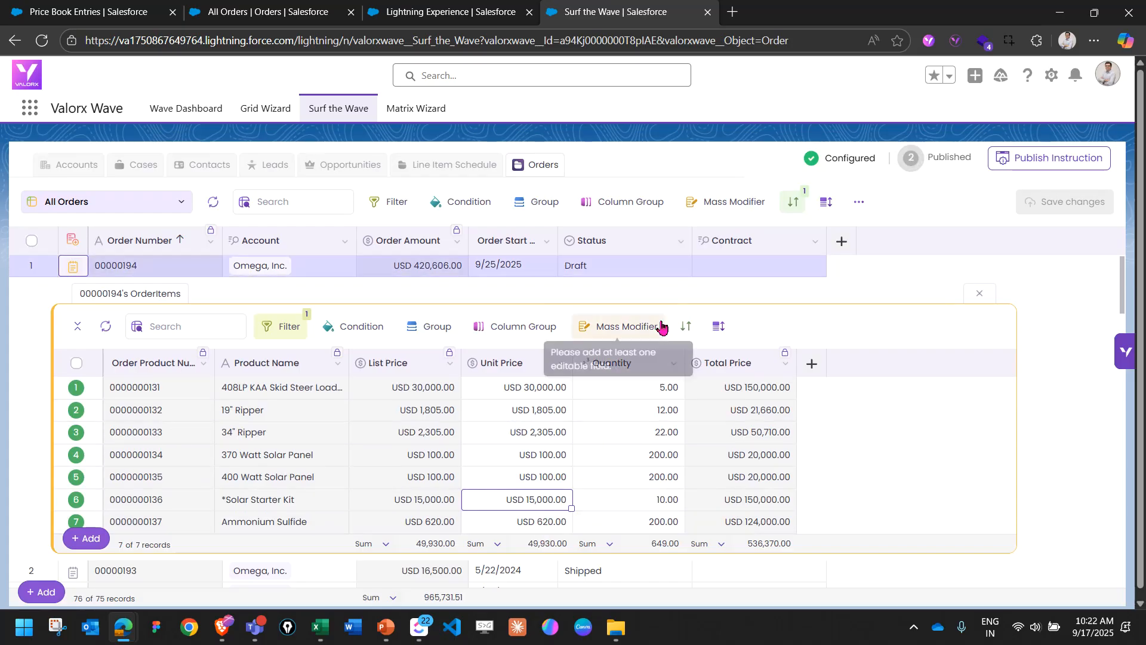
# Open the newest Omega, Inc. order from Salesforce's All Orders list and check its order amount and product unit prices against the Valorx grid.
pyautogui.click(278, 13)
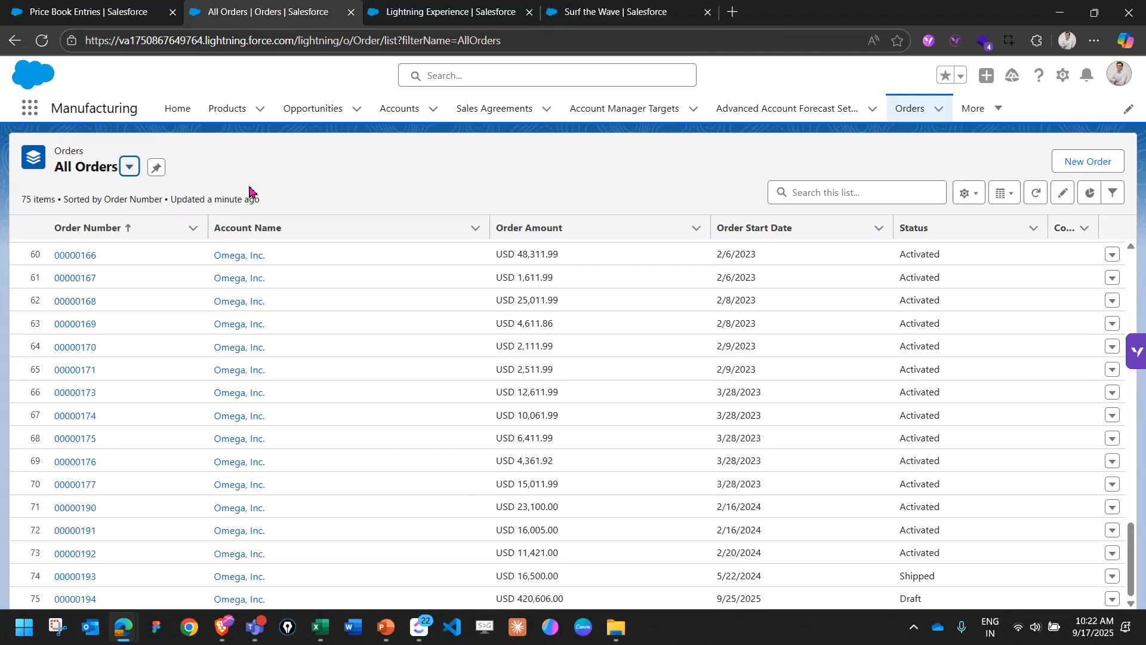
pyautogui.click(73, 599)
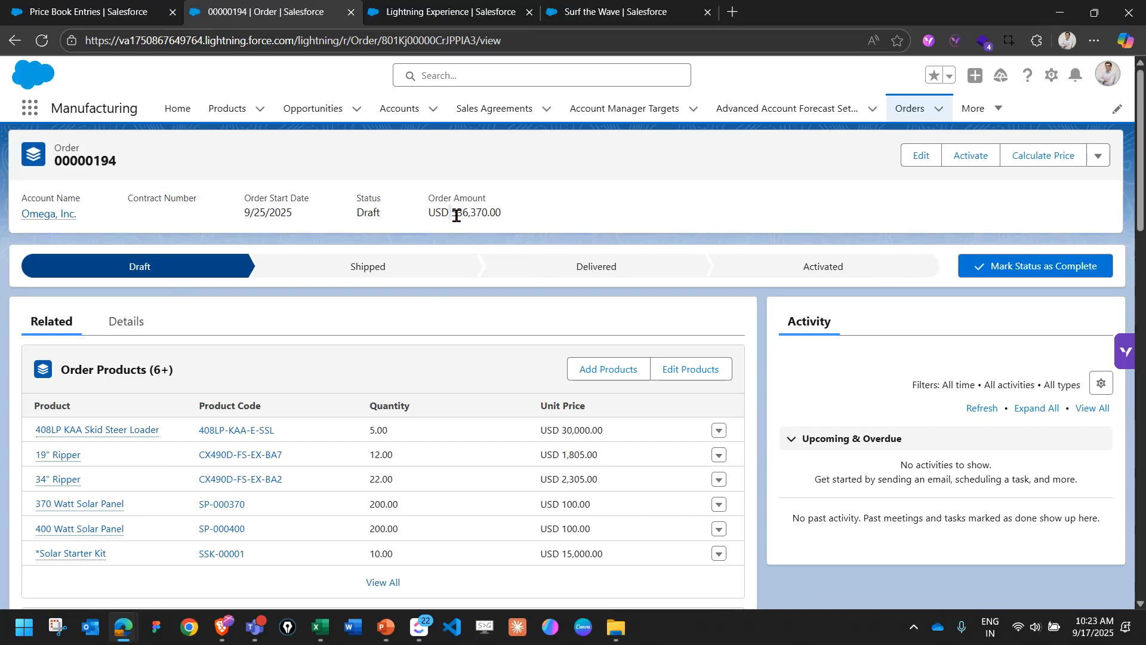
pyautogui.moveTo(452, 216); pyautogui.dragTo(515, 218)
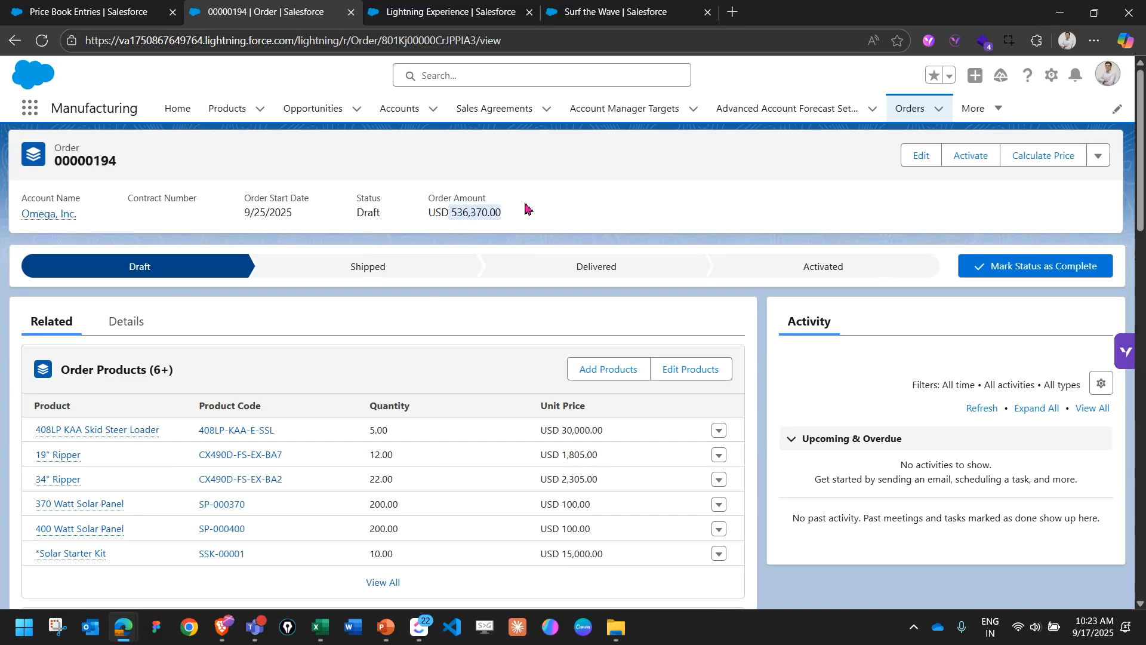
pyautogui.click(627, 14)
pyautogui.click(285, 23)
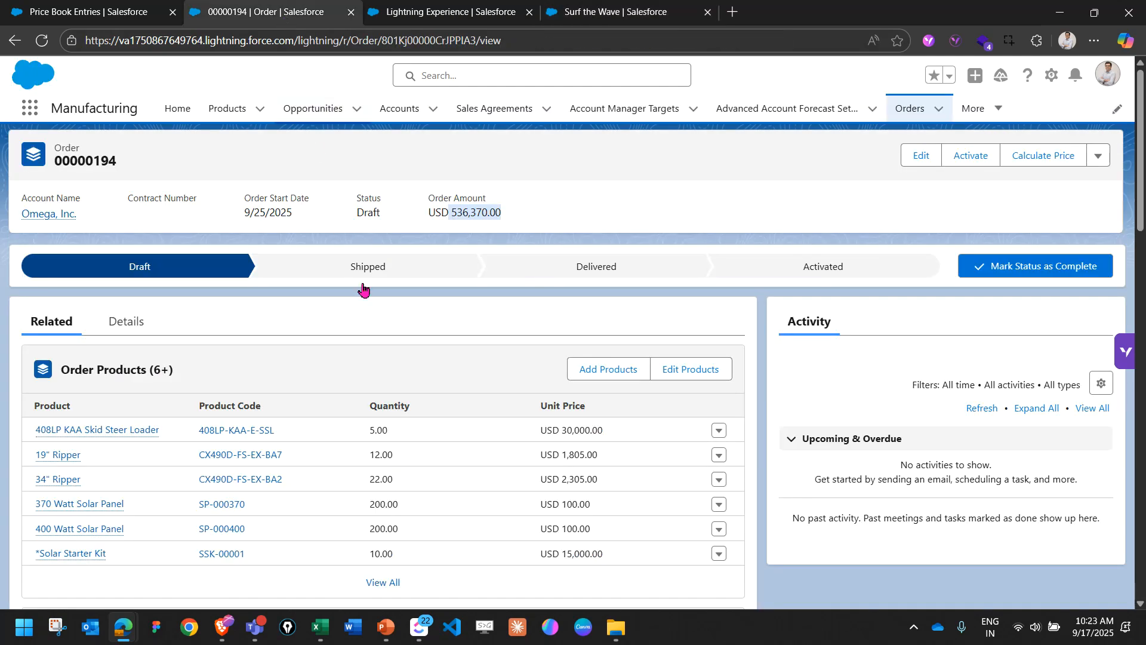
# Open the MY - Pricebook Management matrix for editing from the Wave Dashboard.
pyautogui.click(454, 208)
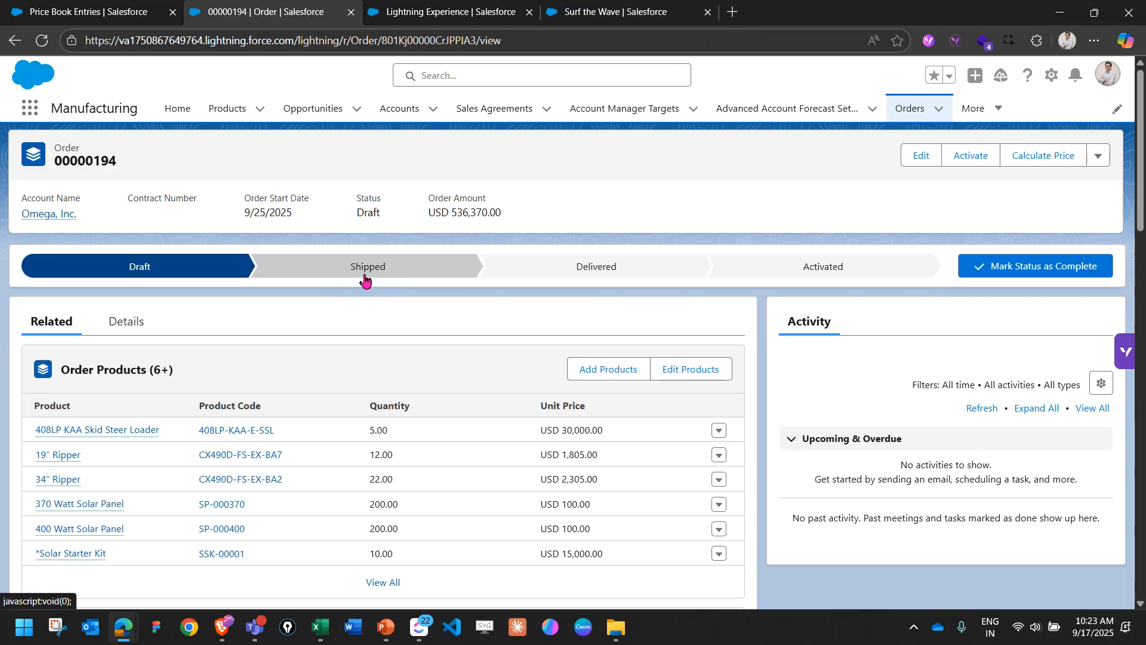
pyautogui.click(629, 13)
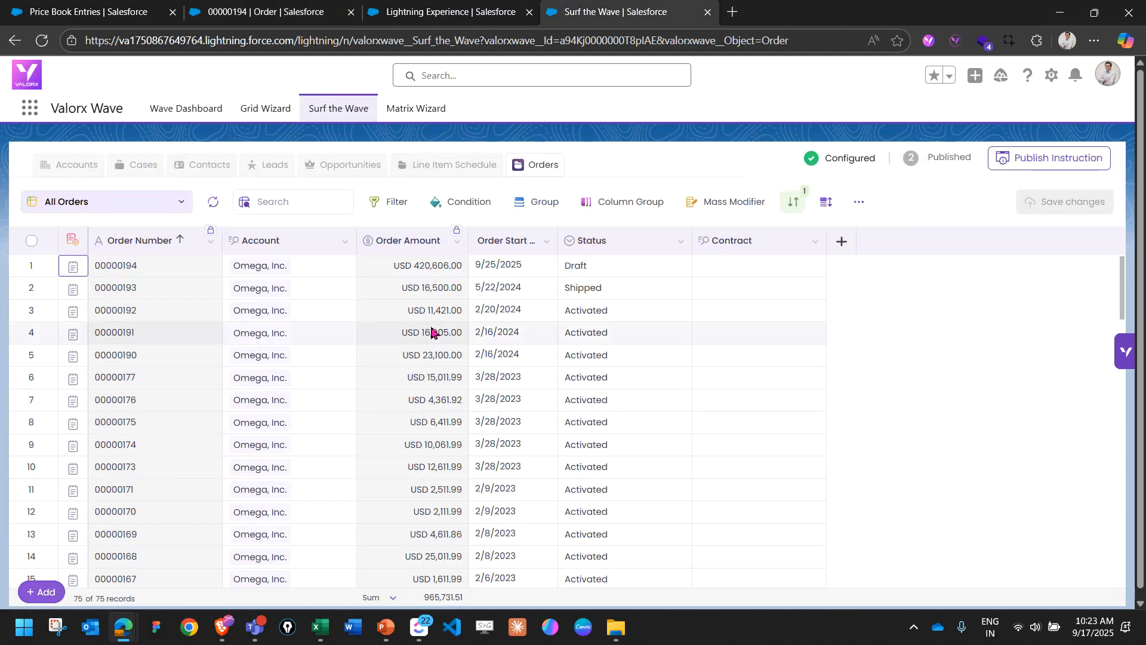
pyautogui.hotkey('ctrl', 'shift', 'Tab')
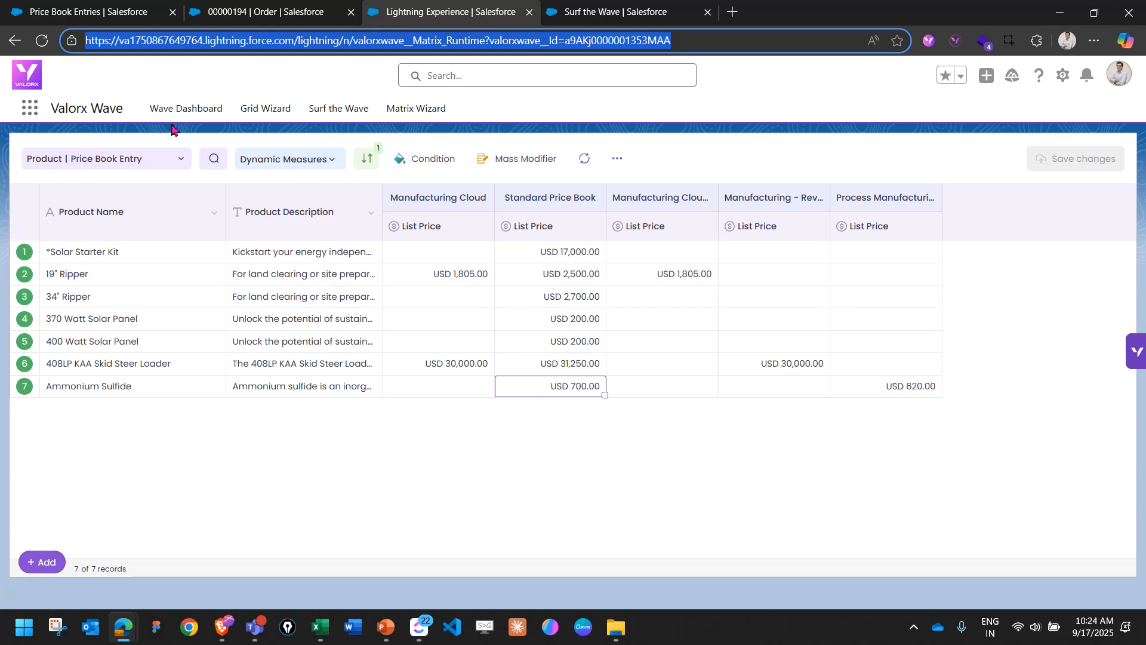
pyautogui.click(185, 113)
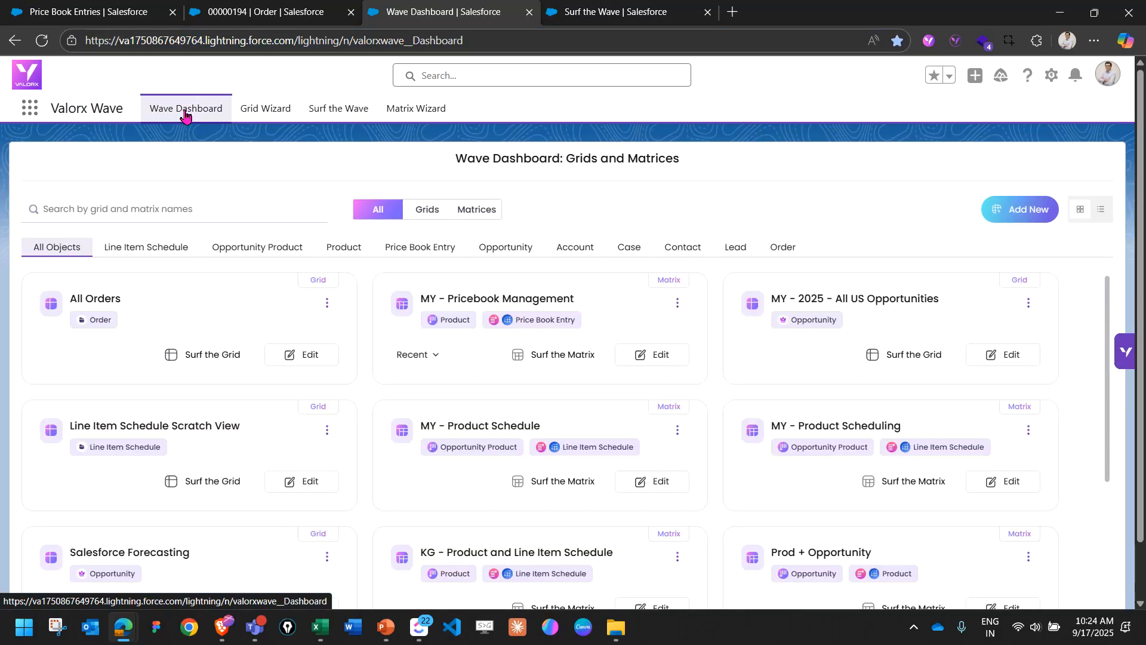
pyautogui.click(644, 354)
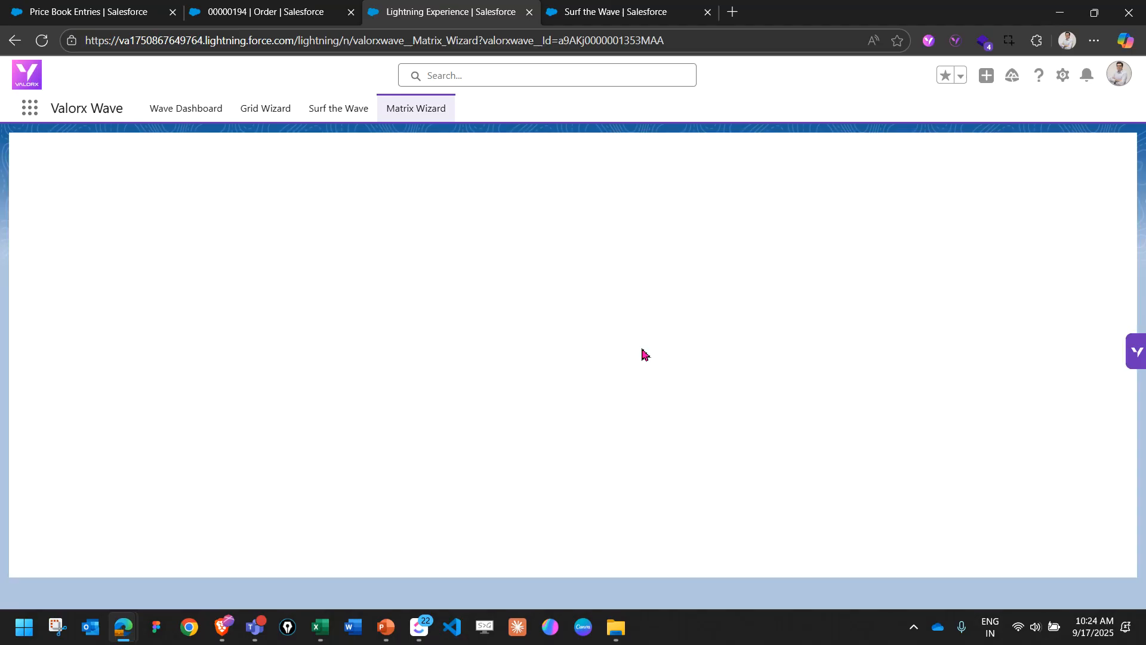
# Switch to Excel, examine the product rows and price book columns on the 02 - Product Pricebook sheet, and close the workbook.
pyautogui.click(320, 626)
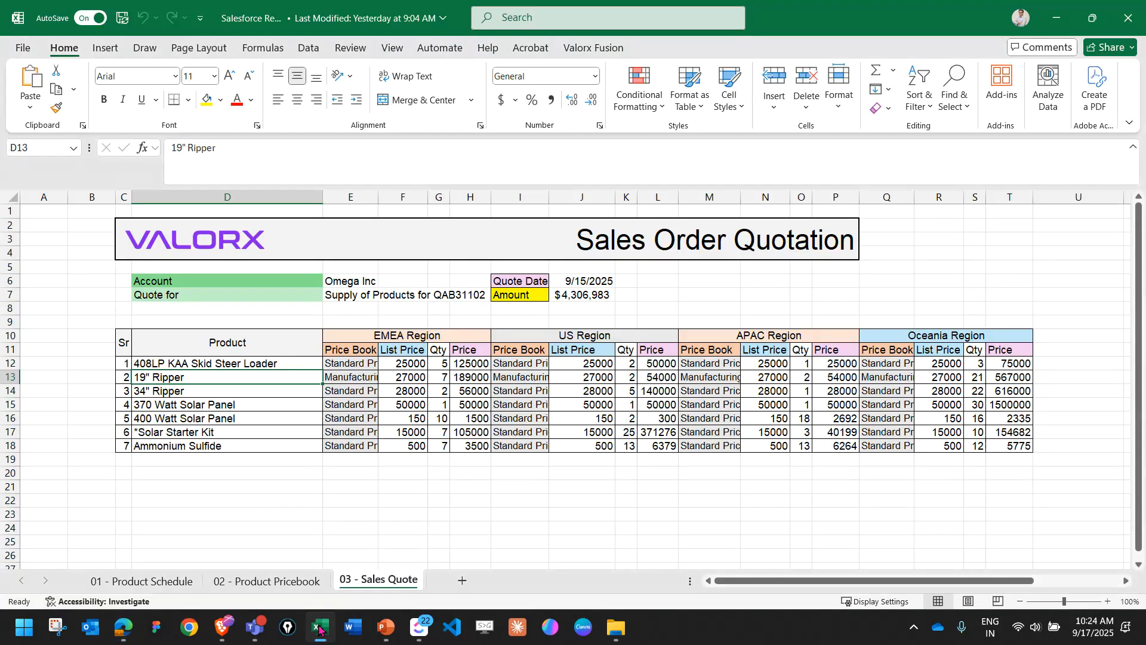
pyautogui.click(280, 581)
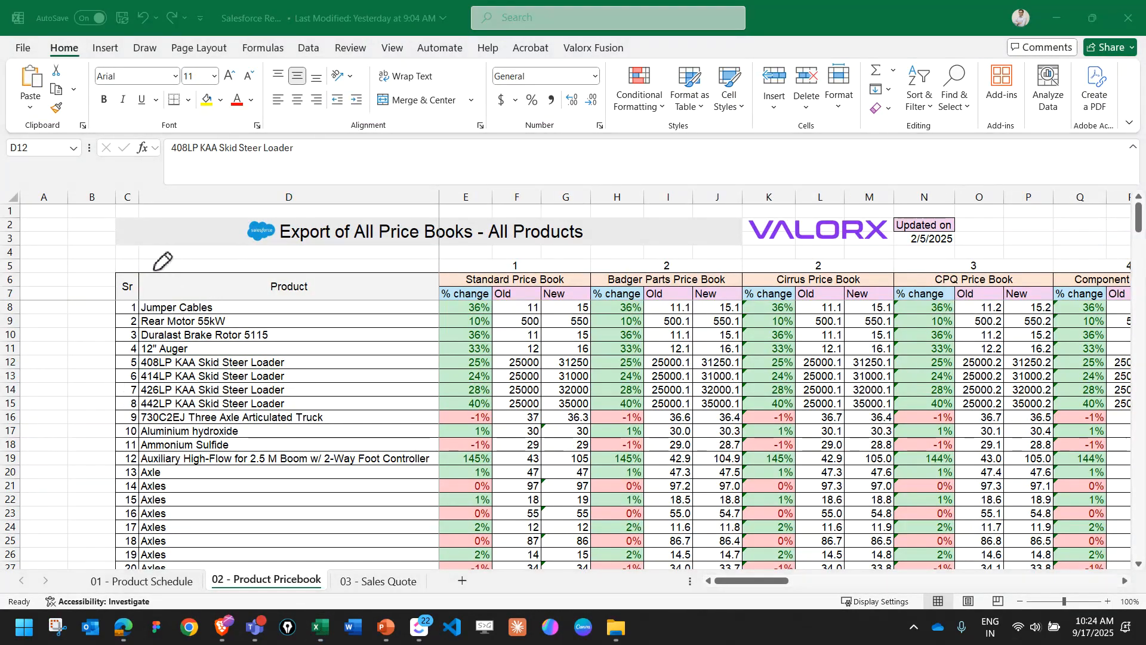
pyautogui.moveTo(148, 263)
pyautogui.mouseDown()
pyautogui.moveTo(528, 266)
pyautogui.moveTo(482, 292)
pyautogui.mouseUp()
pyautogui.moveTo(129, 276)
pyautogui.mouseDown()
pyautogui.moveTo(127, 471)
pyautogui.moveTo(112, 481)
pyautogui.moveTo(151, 495)
pyautogui.mouseUp()
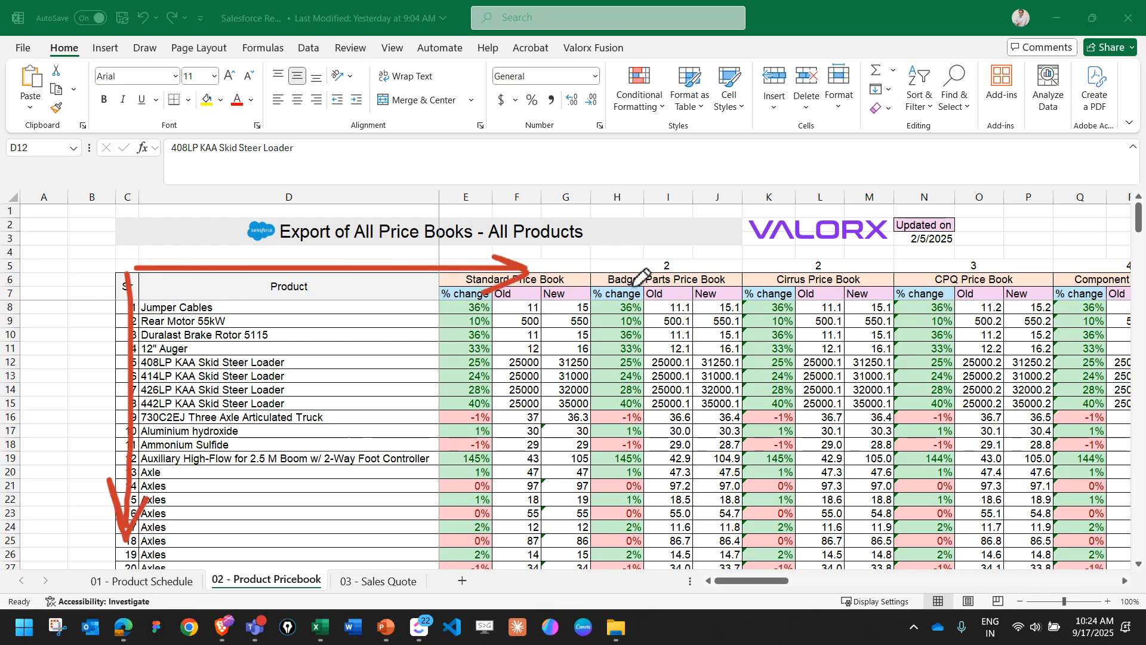
pyautogui.moveTo(580, 267)
pyautogui.mouseDown()
pyautogui.moveTo(485, 259)
pyautogui.moveTo(605, 303)
pyautogui.moveTo(829, 302)
pyautogui.moveTo(628, 258)
pyautogui.moveTo(550, 258)
pyautogui.mouseUp()
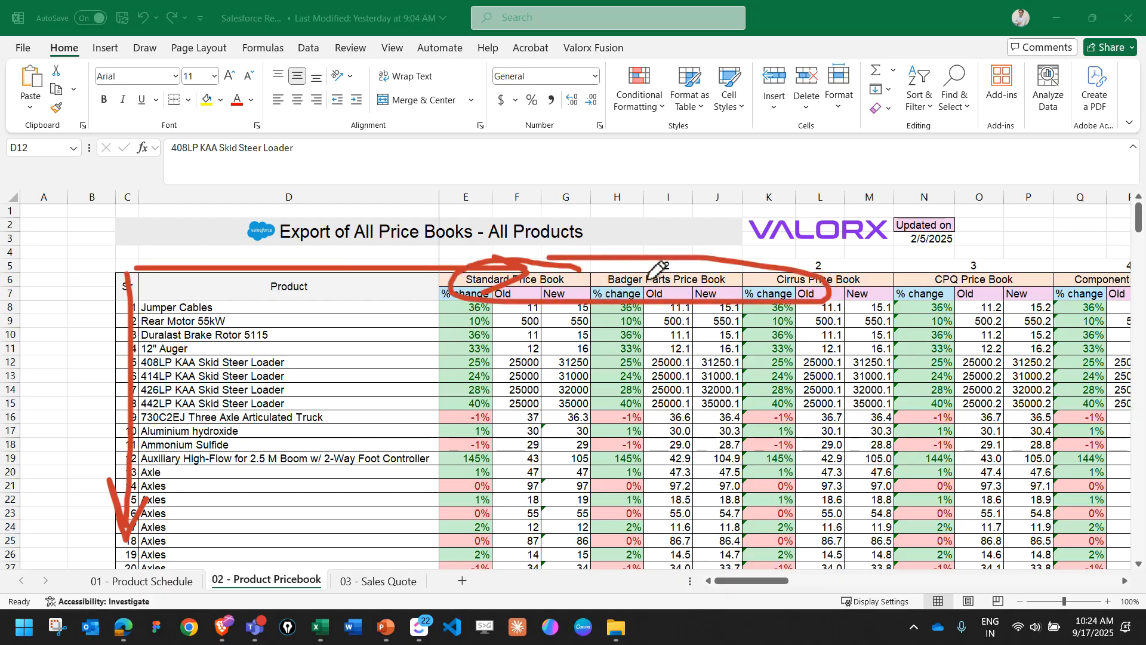
pyautogui.moveTo(232, 304)
pyautogui.mouseDown()
pyautogui.moveTo(192, 295)
pyautogui.moveTo(115, 521)
pyautogui.moveTo(328, 363)
pyautogui.moveTo(192, 295)
pyautogui.mouseUp()
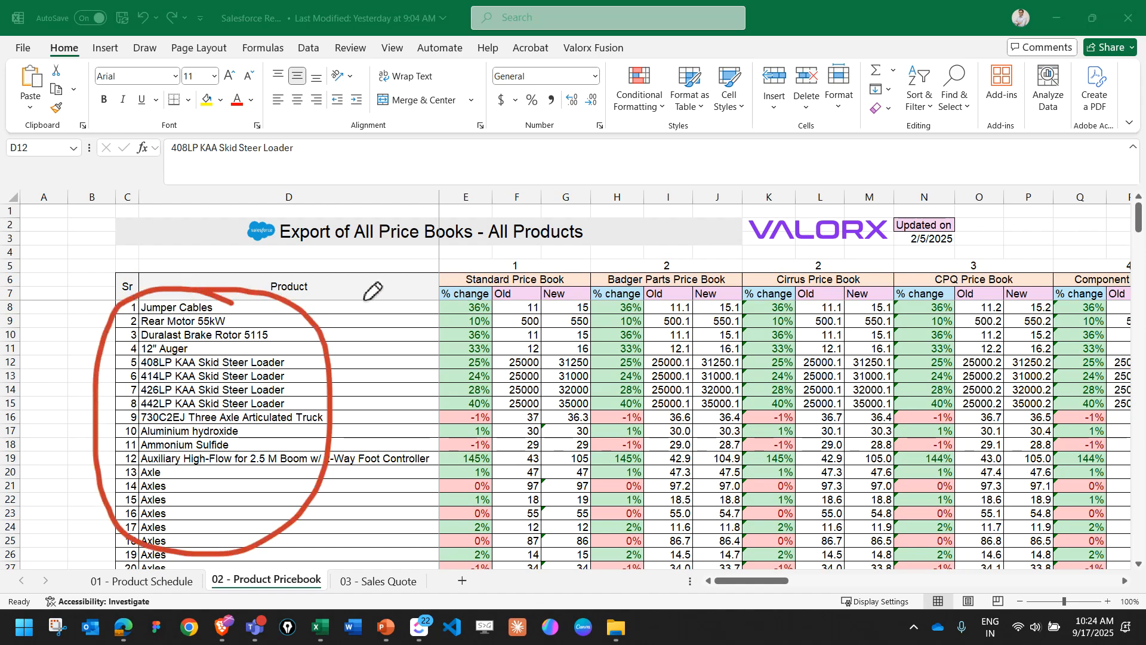
pyautogui.moveTo(354, 311)
pyautogui.mouseDown()
pyautogui.moveTo(371, 301)
pyautogui.moveTo(357, 313)
pyautogui.mouseUp()
pyautogui.moveTo(407, 281)
pyautogui.mouseDown()
pyautogui.moveTo(452, 301)
pyautogui.moveTo(445, 258)
pyautogui.moveTo(508, 280)
pyautogui.moveTo(531, 250)
pyautogui.moveTo(564, 248)
pyautogui.moveTo(565, 262)
pyautogui.mouseUp()
pyautogui.press('Escape')
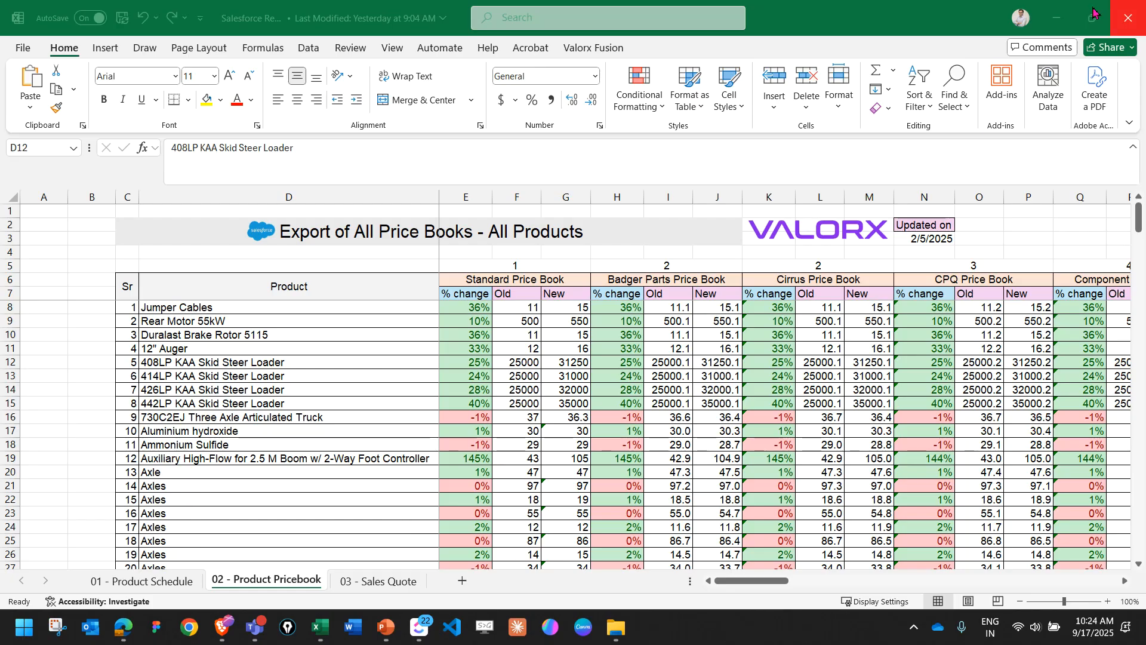
pyautogui.click(1127, 16)
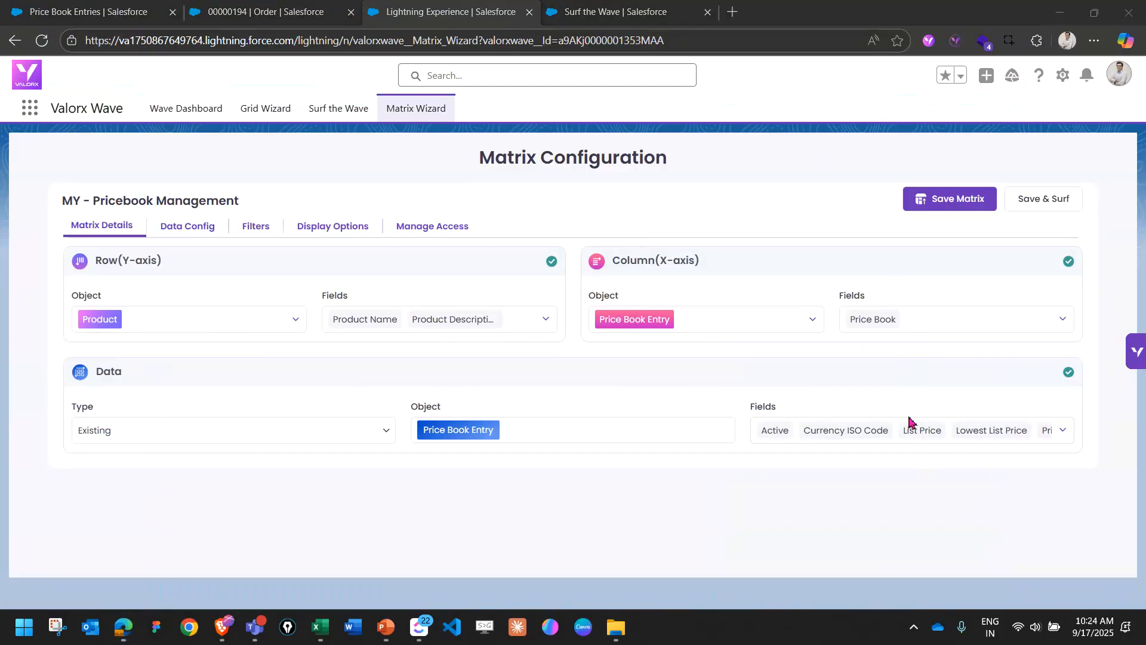
# Review the objects and fields assigned to the matrix's row, column and data sections in Matrix Details.
pyautogui.moveTo(143, 244)
pyautogui.mouseDown()
pyautogui.moveTo(78, 240)
pyautogui.moveTo(201, 276)
pyautogui.moveTo(152, 229)
pyautogui.mouseUp()
pyautogui.moveTo(120, 286)
pyautogui.mouseDown()
pyautogui.moveTo(90, 343)
pyautogui.moveTo(128, 285)
pyautogui.mouseUp()
pyautogui.moveTo(625, 276); pyautogui.dragTo(752, 273)
pyautogui.moveTo(672, 297)
pyautogui.mouseDown()
pyautogui.moveTo(590, 307)
pyautogui.moveTo(700, 316)
pyautogui.moveTo(686, 298)
pyautogui.moveTo(699, 318)
pyautogui.mouseUp()
pyautogui.moveTo(122, 348)
pyautogui.mouseDown()
pyautogui.moveTo(108, 399)
pyautogui.moveTo(137, 343)
pyautogui.mouseUp()
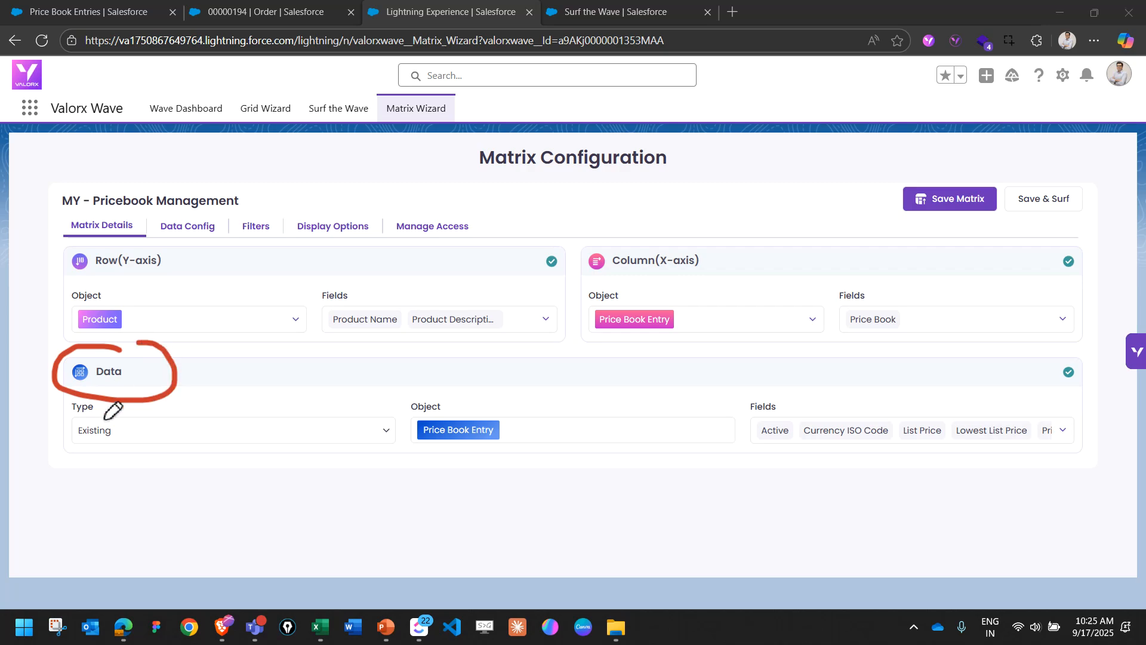
pyautogui.moveTo(33, 388)
pyautogui.mouseDown()
pyautogui.moveTo(90, 432)
pyautogui.moveTo(48, 448)
pyautogui.mouseUp()
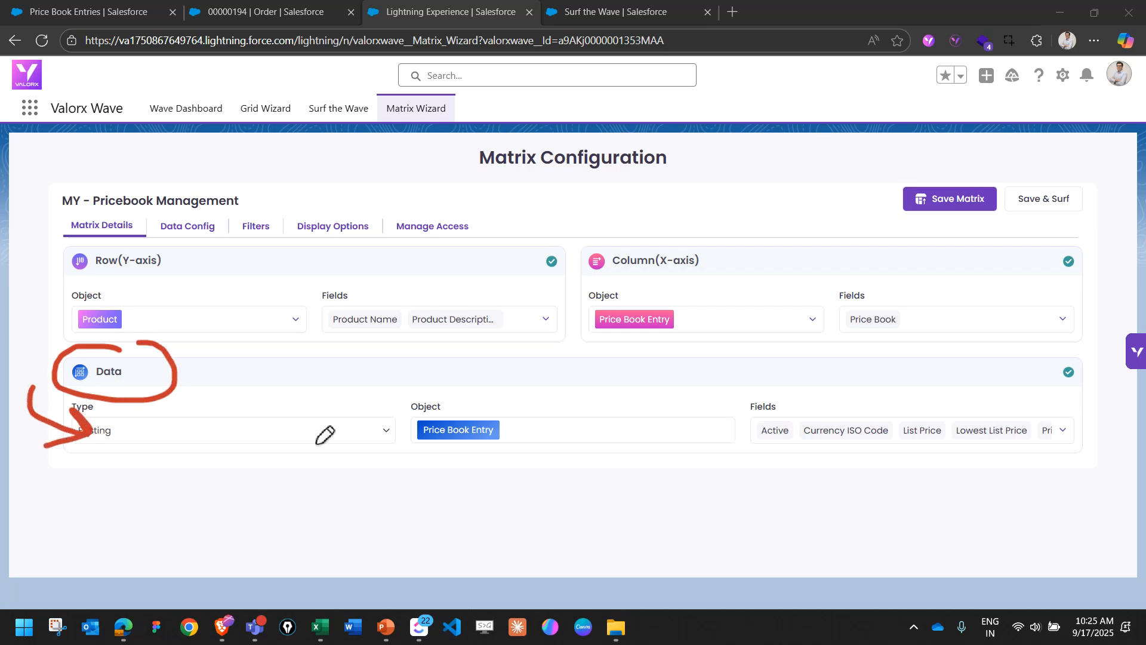
pyautogui.moveTo(508, 401)
pyautogui.mouseDown()
pyautogui.moveTo(478, 465)
pyautogui.moveTo(494, 404)
pyautogui.mouseUp()
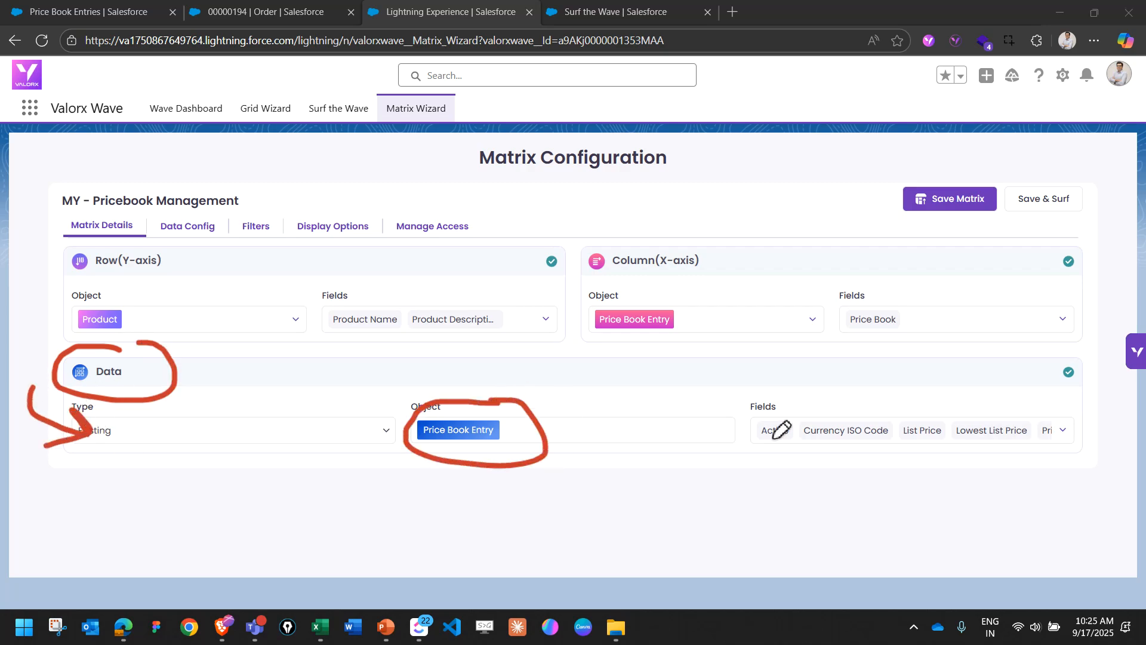
pyautogui.moveTo(793, 420)
pyautogui.mouseDown()
pyautogui.moveTo(843, 388)
pyautogui.moveTo(888, 392)
pyautogui.mouseUp()
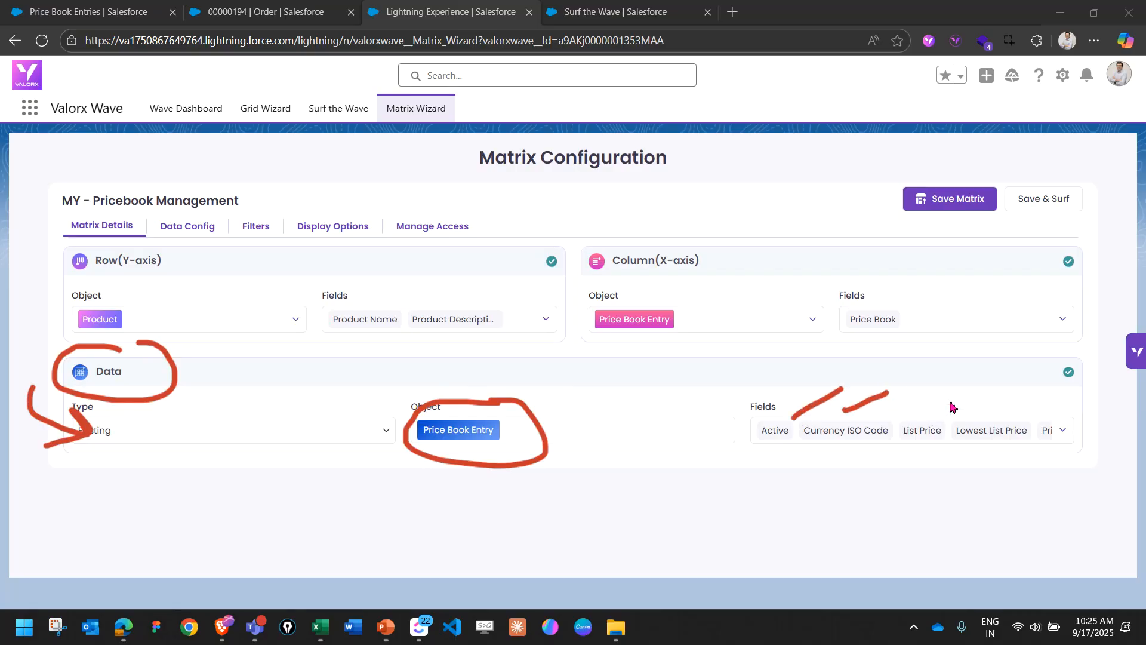
pyautogui.moveTo(958, 422)
pyautogui.mouseDown()
pyautogui.moveTo(971, 397)
pyautogui.moveTo(1004, 398)
pyautogui.mouseUp()
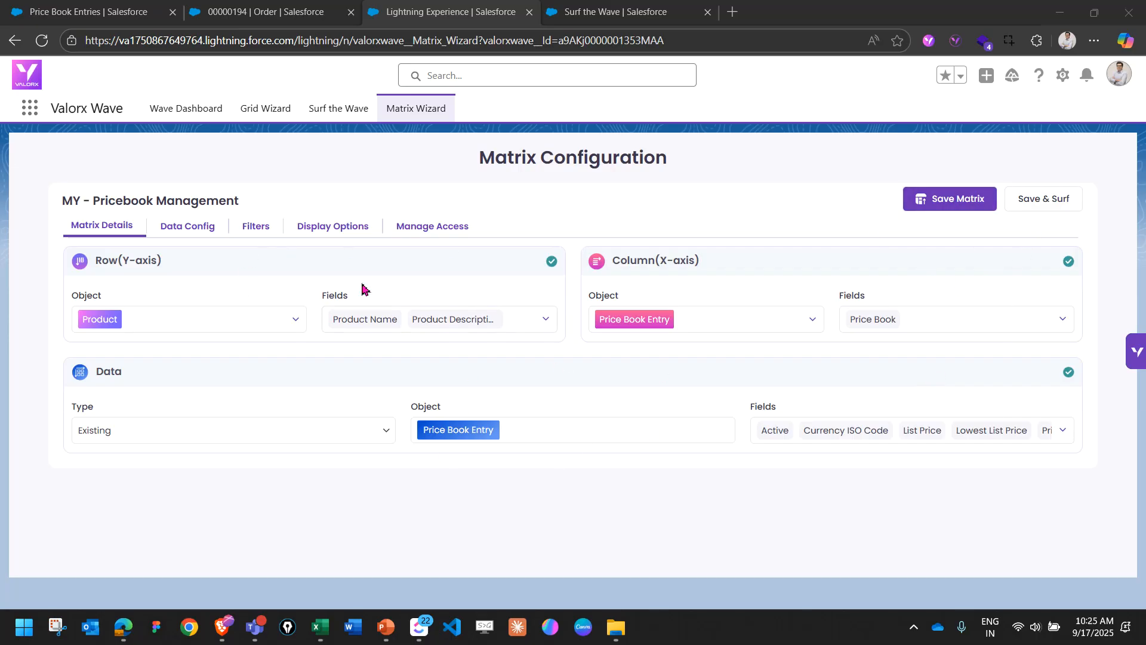
# Review the matrix's data measures and the fields included in its records grid, leaving the configuration as it is.
pyautogui.click(188, 227)
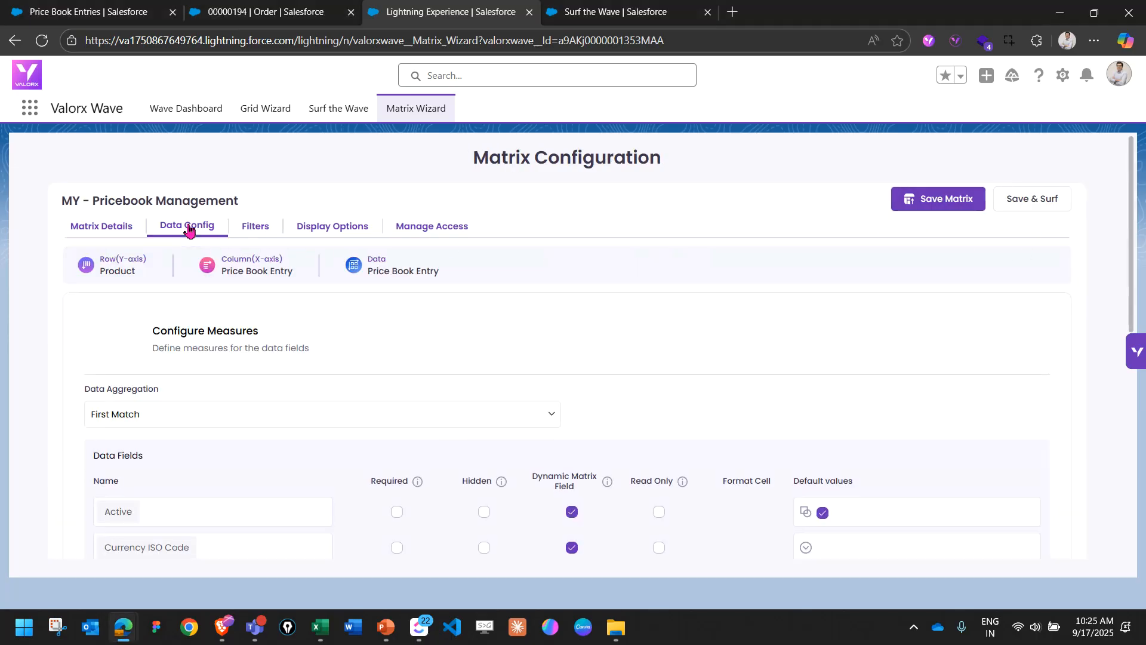
pyautogui.scroll(-5, 338, 320)
pyautogui.scroll(-3, 267, 409)
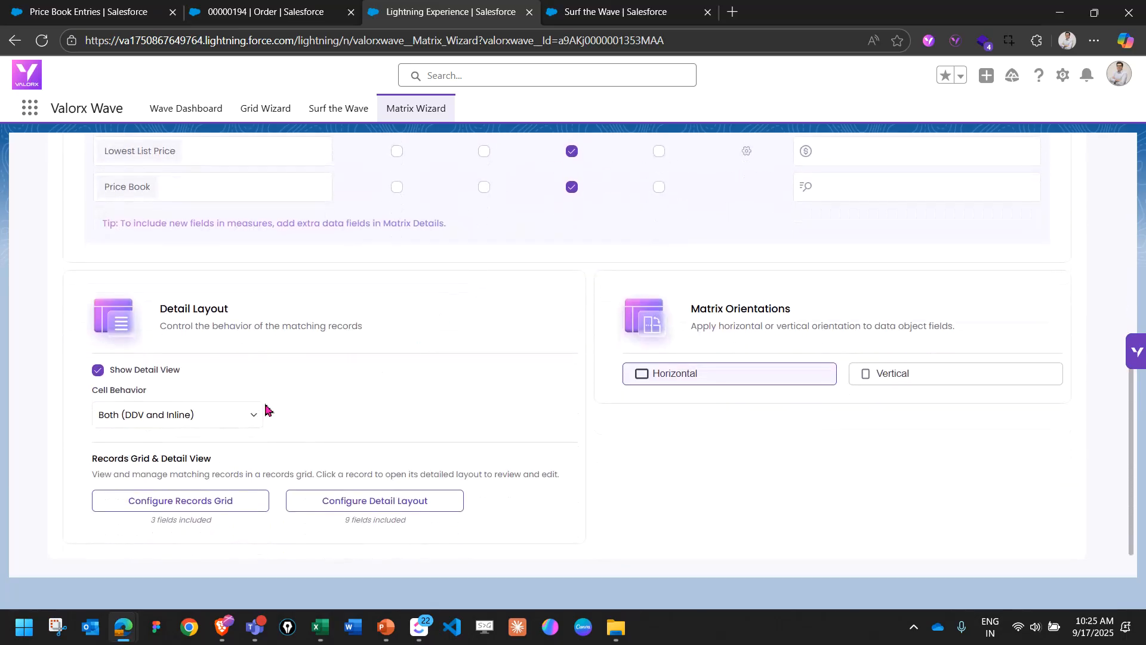
pyautogui.click(219, 504)
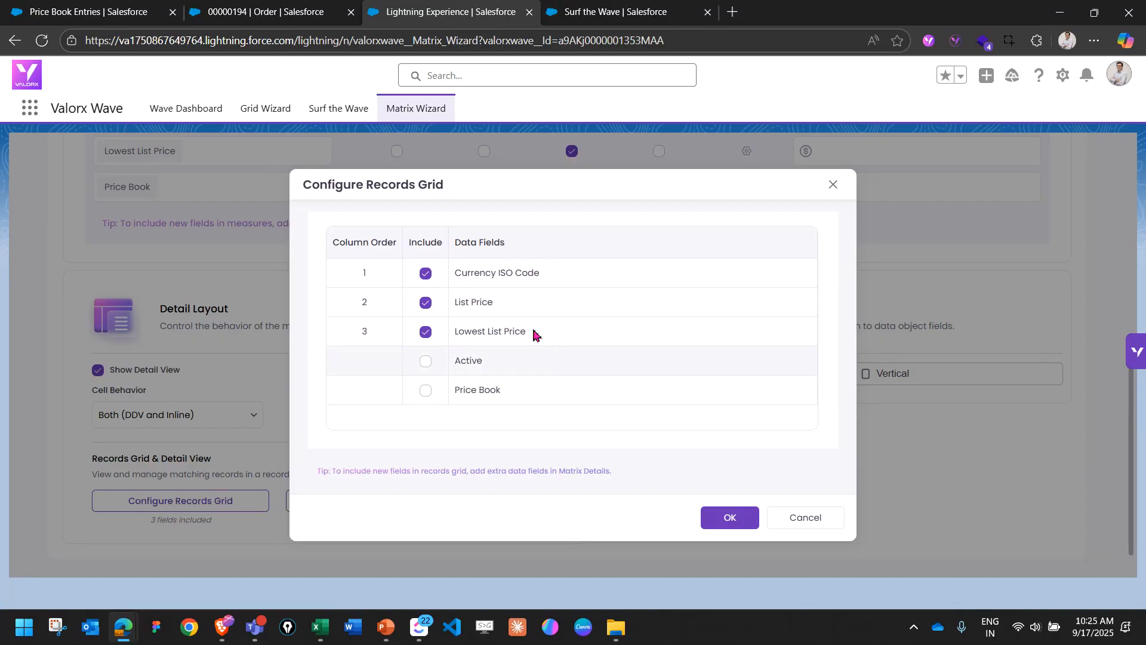
pyautogui.click(808, 518)
pyautogui.scroll(8, 351, 315)
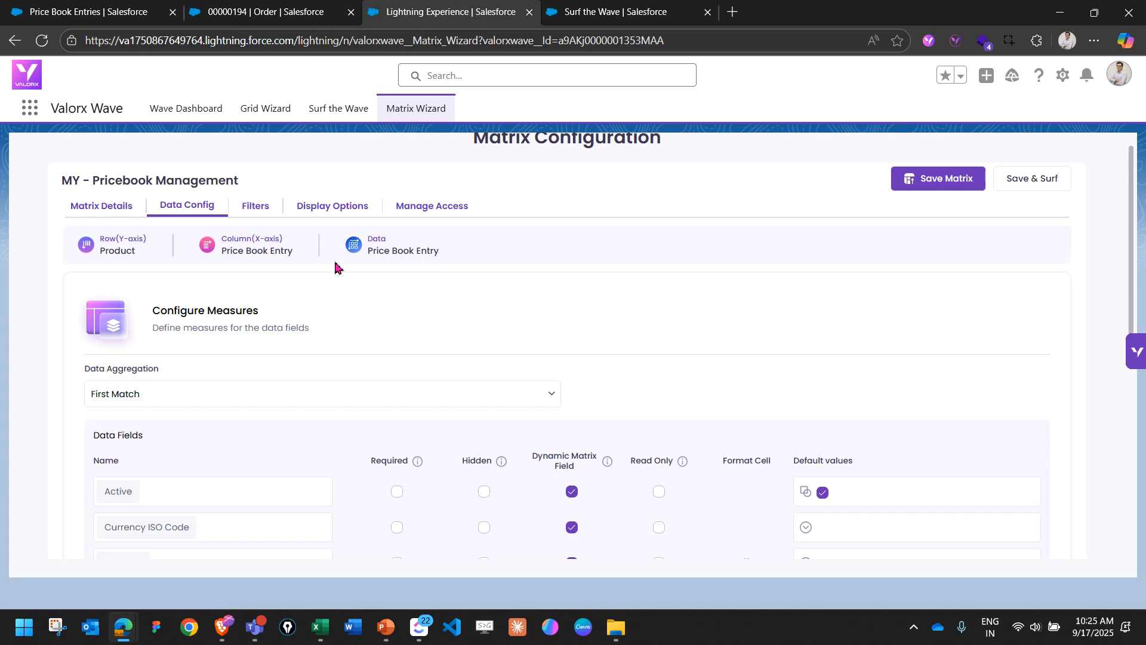
pyautogui.scroll(1, 339, 265)
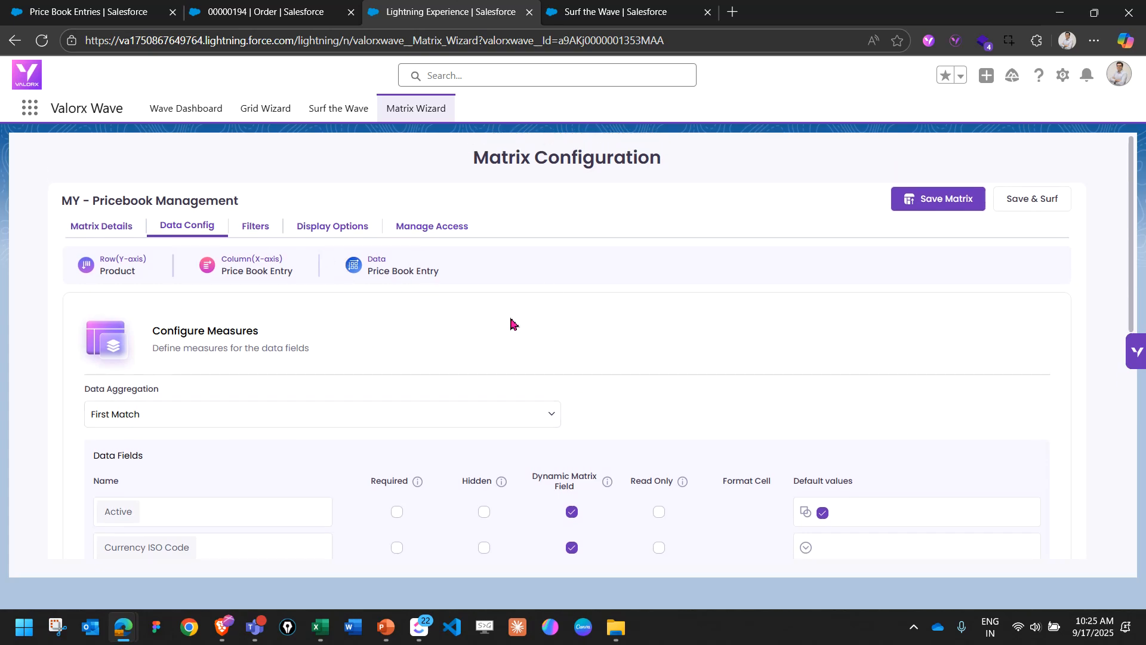
# Review the matrix's product search configuration, preview the resulting product selection list, and exit without making changes.
pyautogui.click(266, 228)
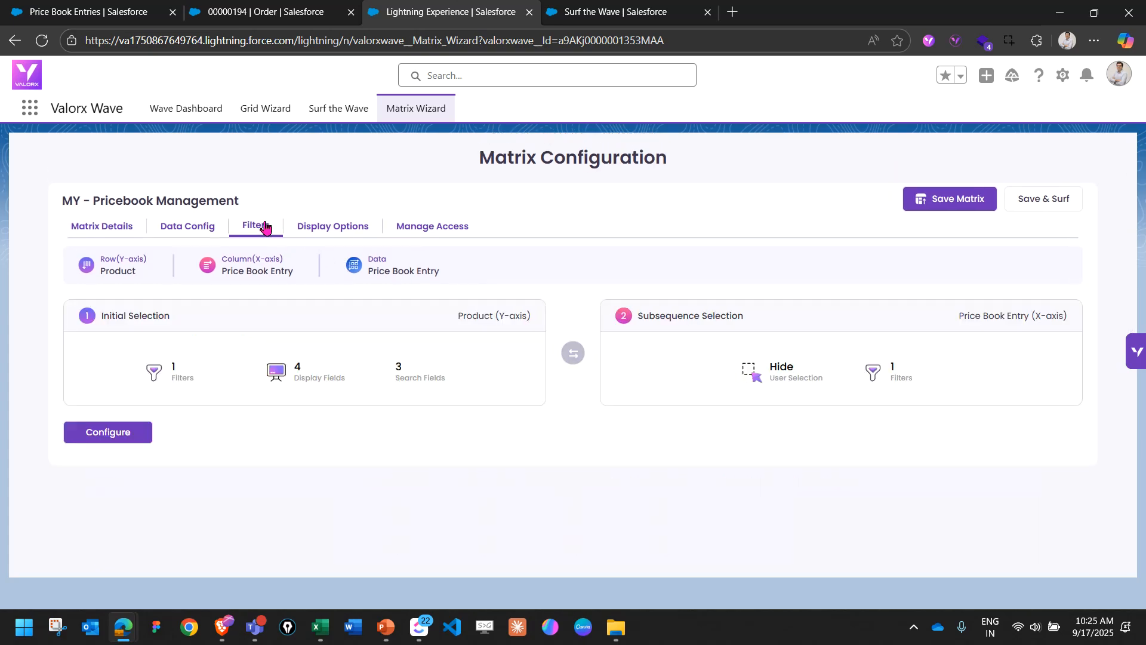
pyautogui.click(126, 431)
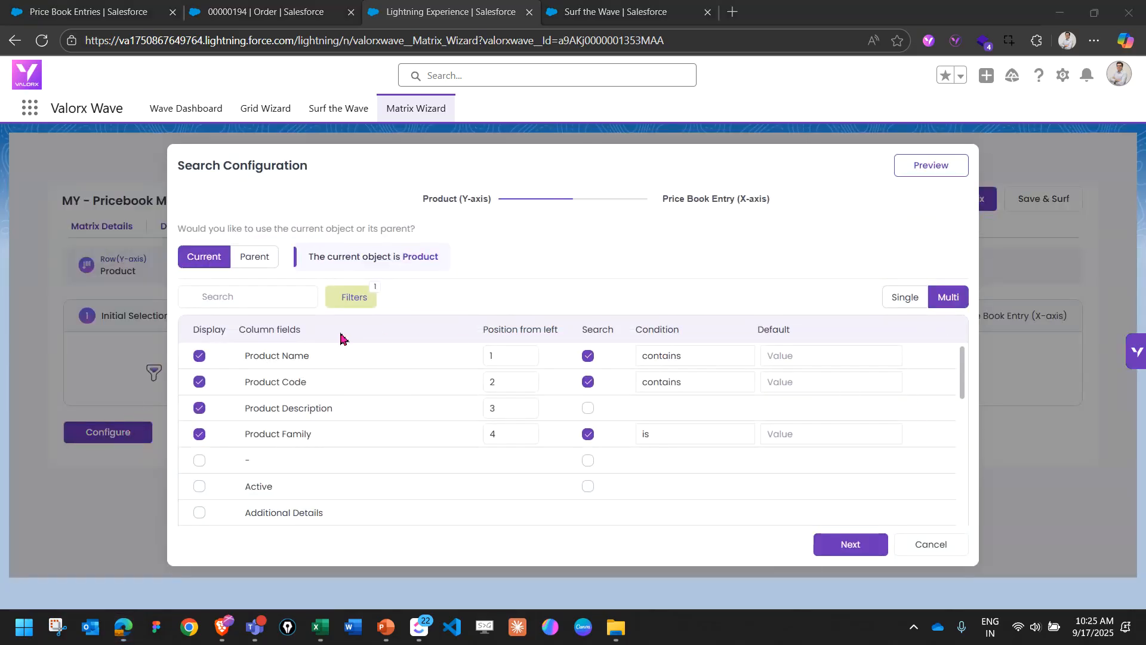
pyautogui.moveTo(323, 352)
pyautogui.mouseDown()
pyautogui.moveTo(280, 328)
pyautogui.moveTo(301, 327)
pyautogui.moveTo(316, 373)
pyautogui.moveTo(256, 395)
pyautogui.moveTo(352, 413)
pyautogui.moveTo(238, 428)
pyautogui.moveTo(343, 420)
pyautogui.moveTo(340, 402)
pyautogui.mouseUp()
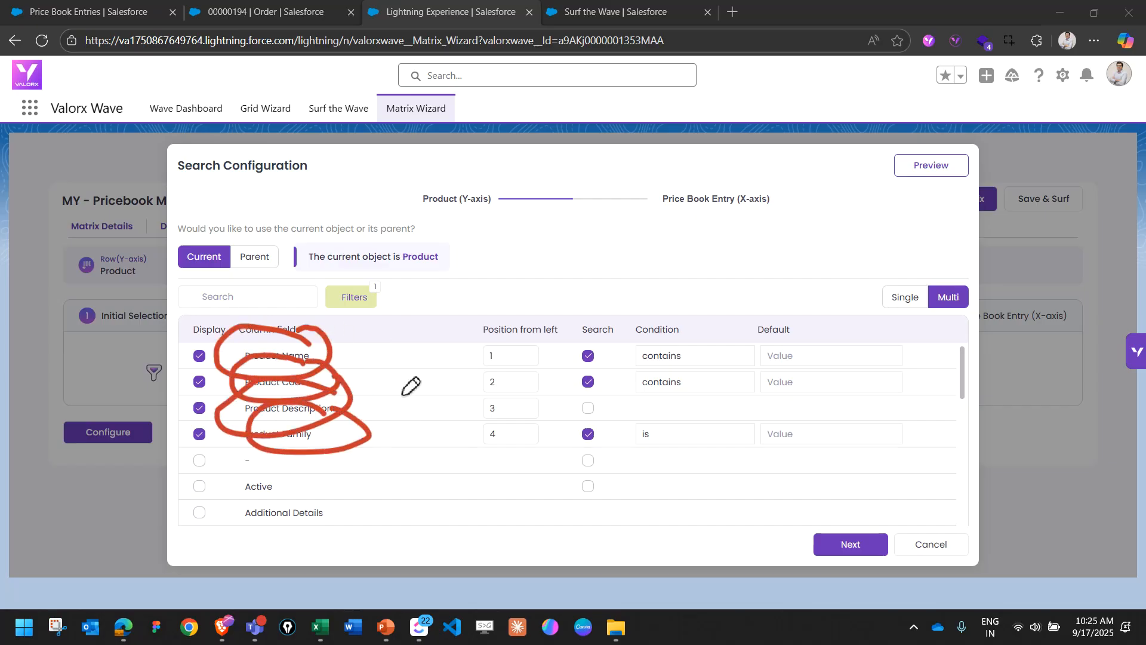
pyautogui.press('Escape')
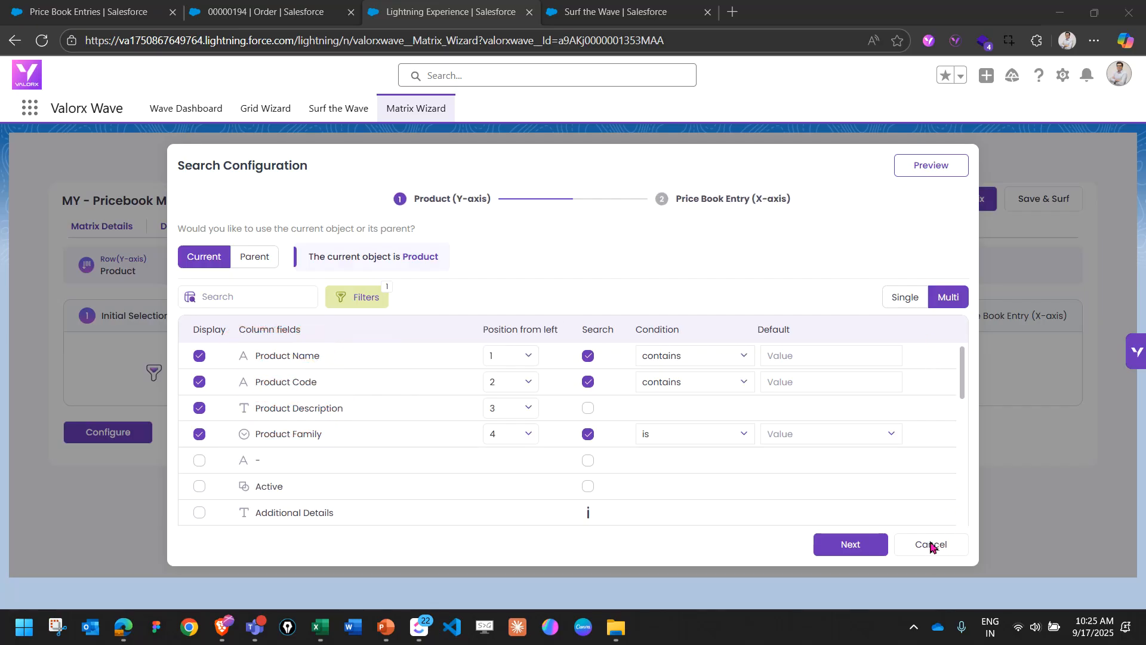
pyautogui.click(938, 170)
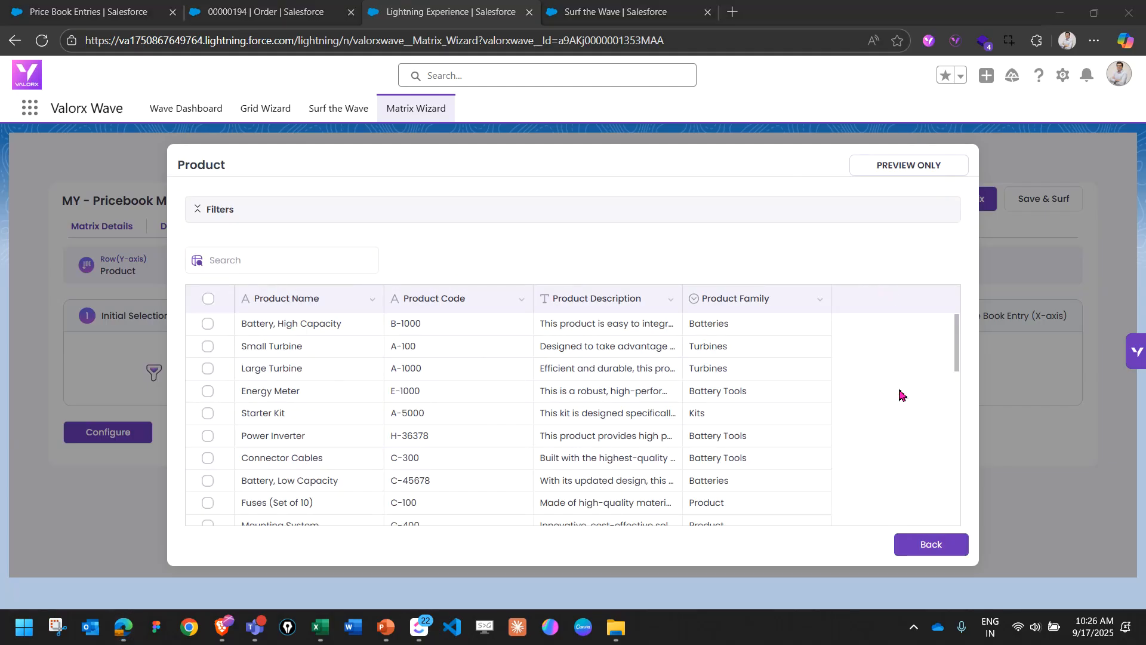
pyautogui.click(940, 537)
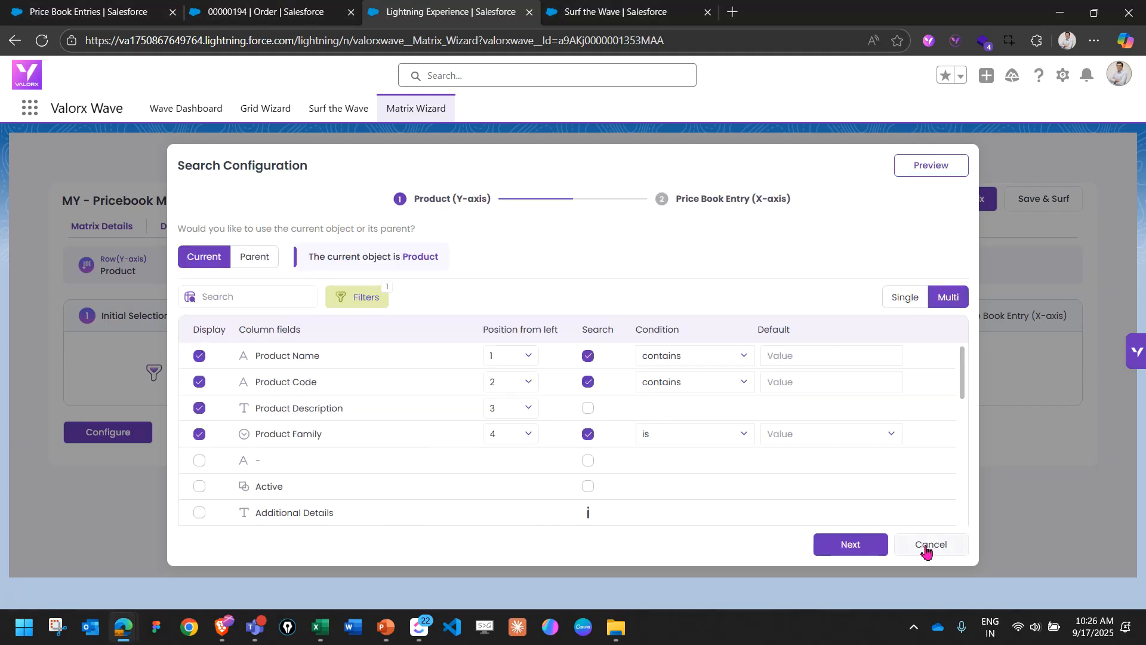
pyautogui.click(939, 548)
# Save and surf the matrix with Battery, High Capacity; Small Turbine; Large Turbine; Energy Meter; and Starter Kit selected.
pyautogui.click(1033, 212)
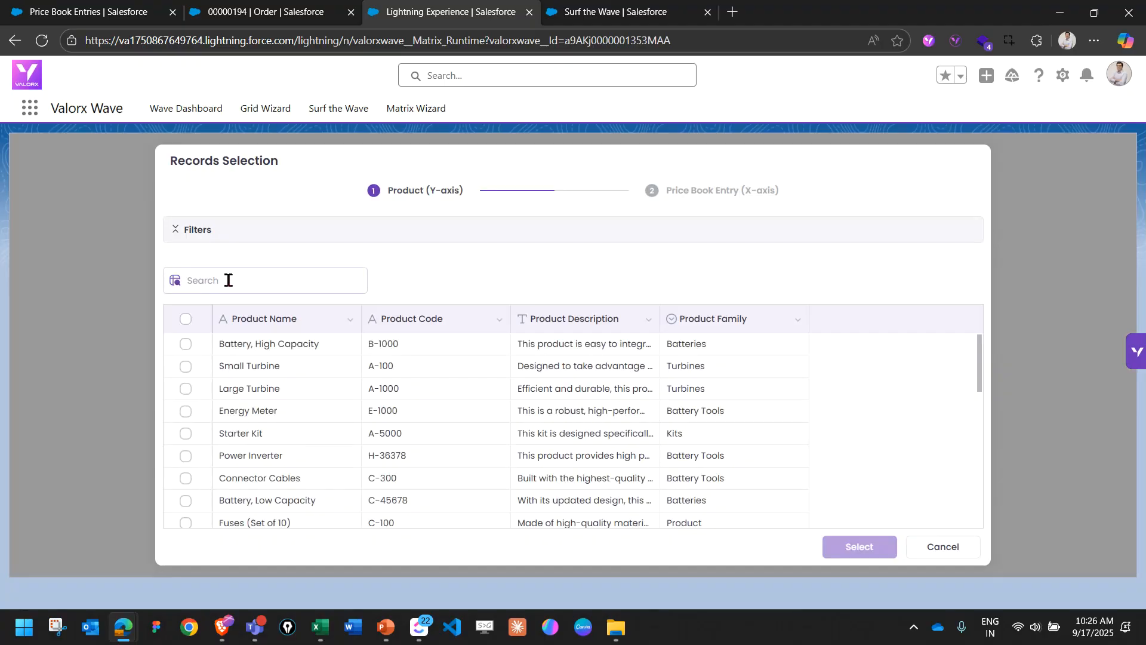
pyautogui.click(185, 344)
pyautogui.click(186, 366)
pyautogui.click(185, 389)
pyautogui.click(186, 412)
pyautogui.click(185, 433)
pyautogui.click(838, 548)
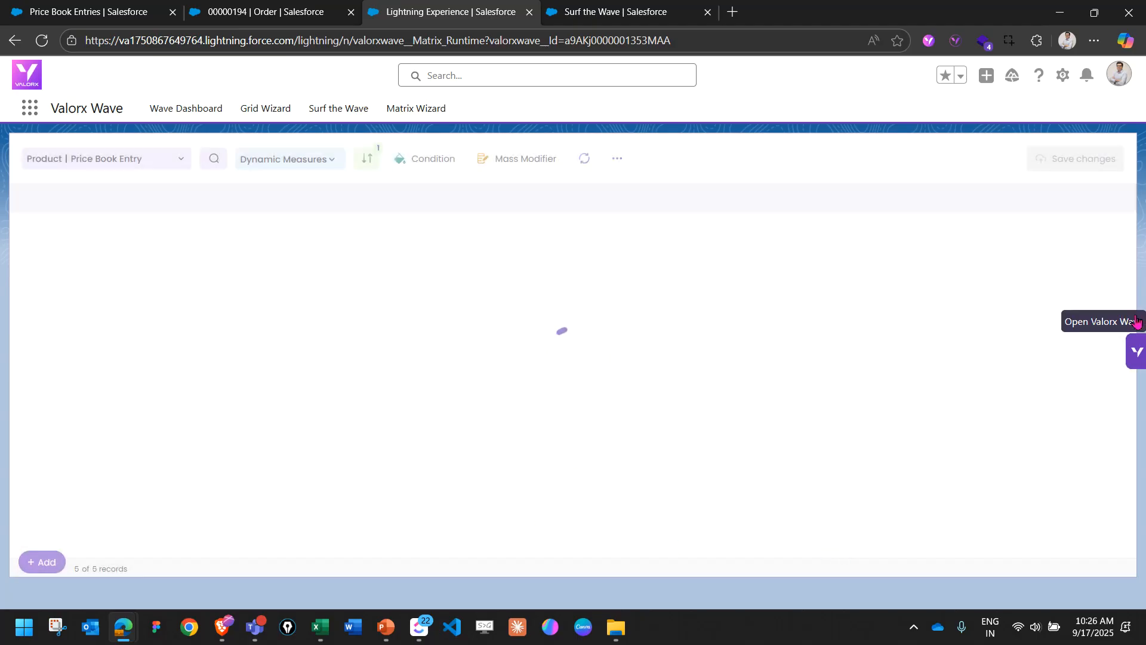
# Examine the selected products' list prices across the price book columns of the matrix.
pyautogui.moveTo(437, 179)
pyautogui.mouseDown()
pyautogui.moveTo(443, 215)
pyautogui.moveTo(472, 177)
pyautogui.moveTo(576, 209)
pyautogui.moveTo(538, 173)
pyautogui.mouseUp()
pyautogui.moveTo(638, 177)
pyautogui.mouseDown()
pyautogui.moveTo(713, 203)
pyautogui.moveTo(762, 165)
pyautogui.moveTo(835, 178)
pyautogui.moveTo(913, 164)
pyautogui.mouseUp()
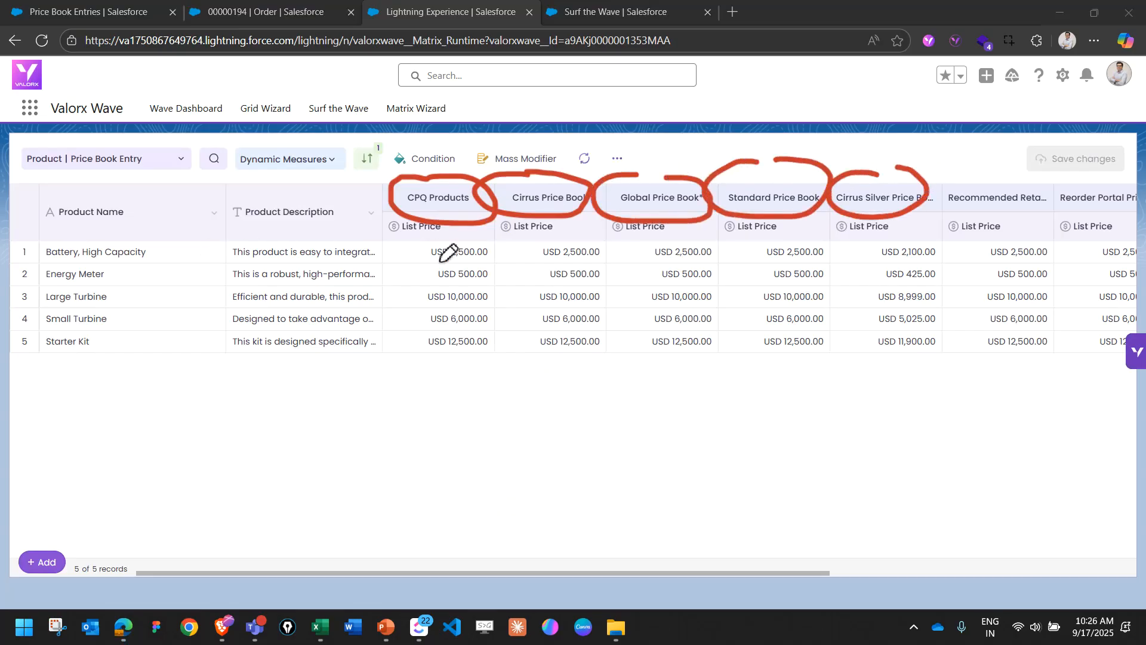
pyautogui.press('e')
pyautogui.press('Escape')
pyautogui.moveTo(386, 587); pyautogui.dragTo(343, 591)
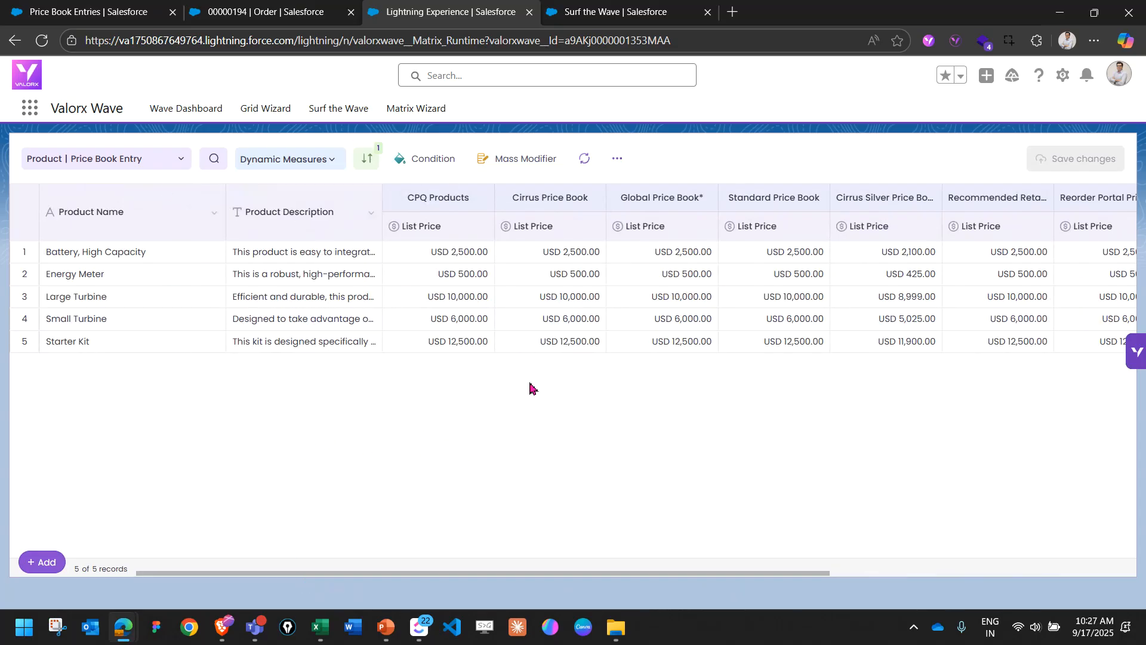
pyautogui.moveTo(133, 204)
pyautogui.mouseDown()
pyautogui.moveTo(67, 234)
pyautogui.moveTo(130, 195)
pyautogui.mouseUp()
pyautogui.moveTo(434, 178)
pyautogui.mouseDown()
pyautogui.moveTo(379, 191)
pyautogui.moveTo(673, 197)
pyautogui.moveTo(418, 175)
pyautogui.mouseUp()
pyautogui.moveTo(595, 240)
pyautogui.mouseDown()
pyautogui.moveTo(613, 326)
pyautogui.moveTo(524, 370)
pyautogui.moveTo(519, 267)
pyautogui.moveTo(582, 238)
pyautogui.moveTo(637, 233)
pyautogui.mouseUp()
pyautogui.moveTo(613, 270); pyautogui.dragTo(643, 259)
pyautogui.moveTo(615, 299); pyautogui.dragTo(656, 279)
pyautogui.moveTo(616, 320); pyautogui.dragTo(659, 299)
pyautogui.moveTo(616, 349); pyautogui.dragTo(657, 330)
pyautogui.press('Escape')
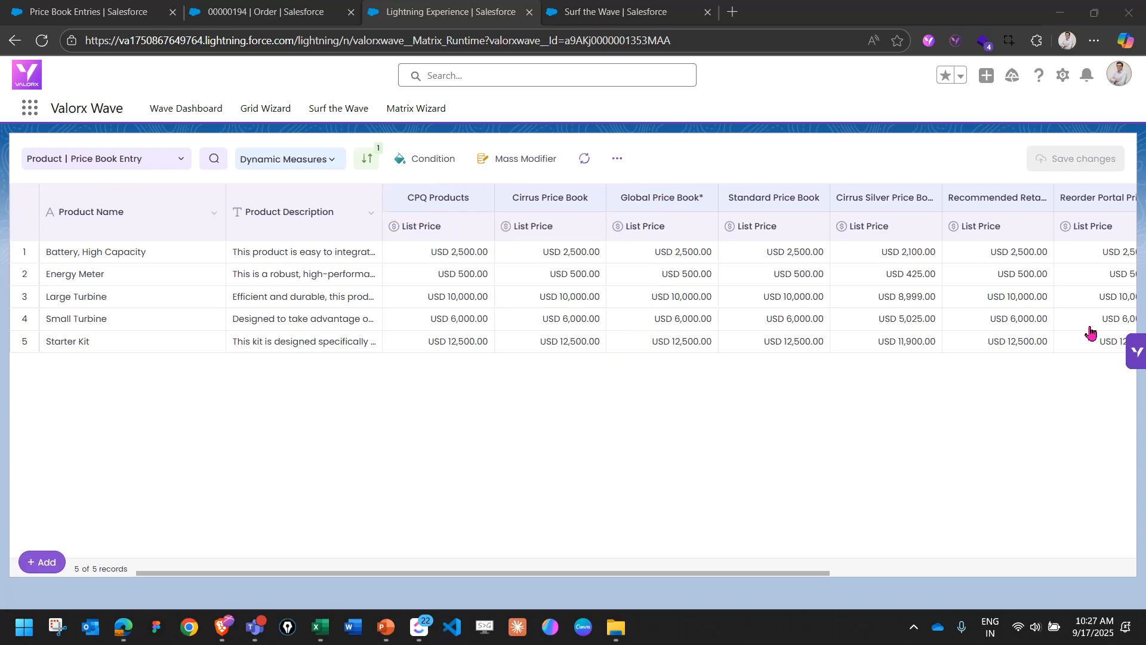
# Return to the All Orders grid in the other open browser page.
pyautogui.click(613, 399)
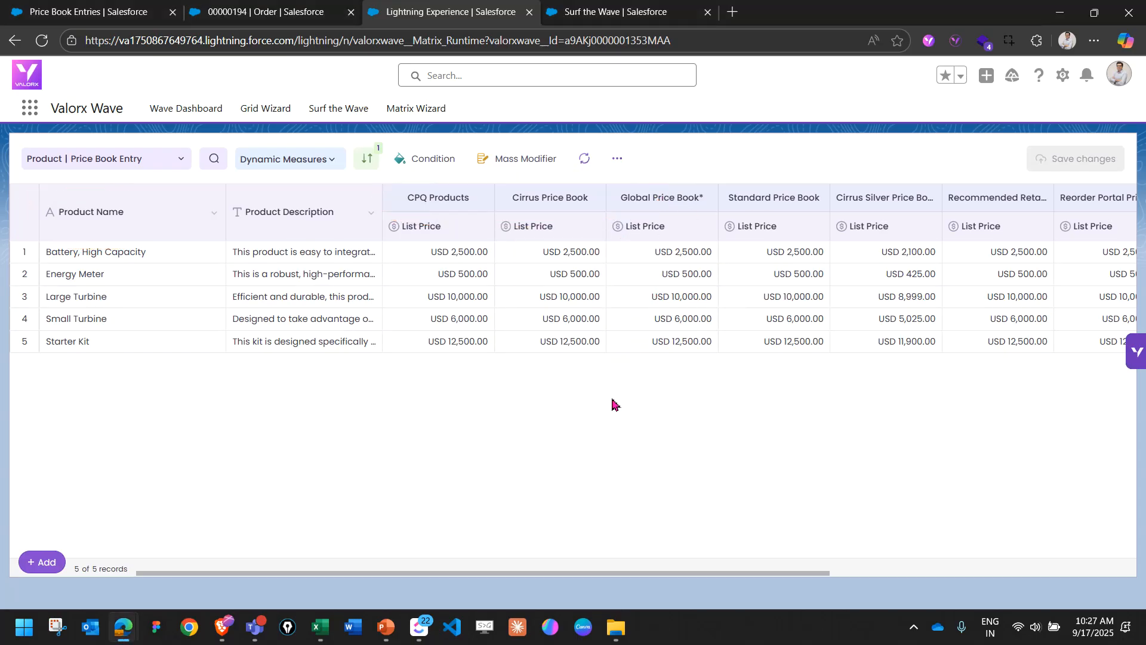
pyautogui.click(600, 21)
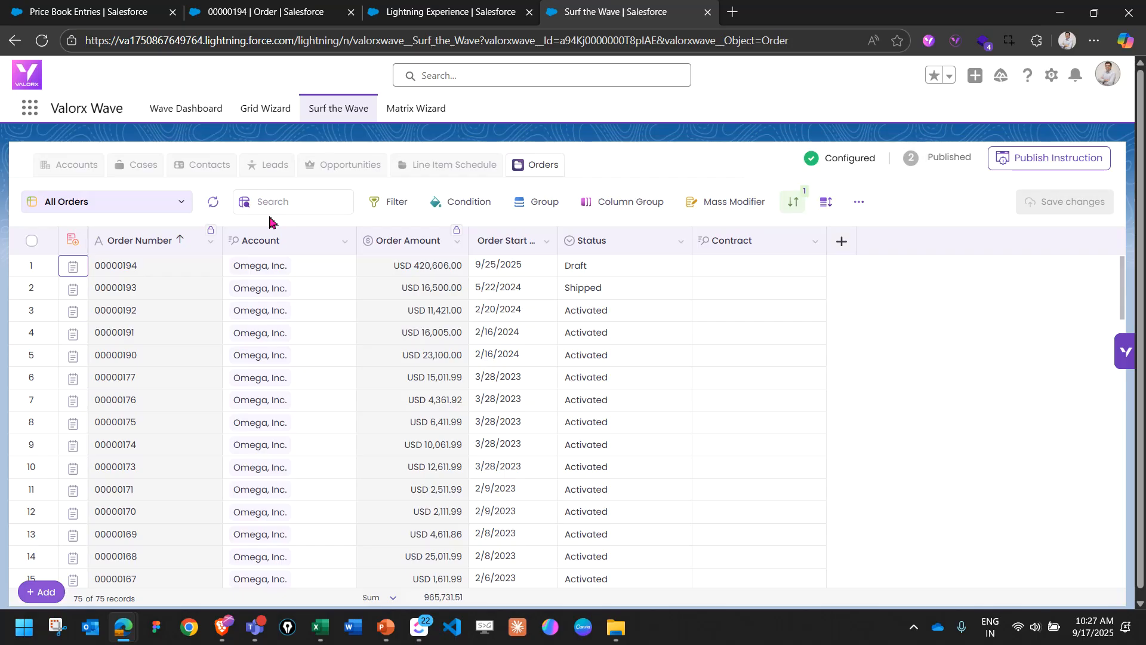
# Check the order record in the other browser page, and open the All Orders grid for editing from the Wave Dashboard.
pyautogui.click(298, 12)
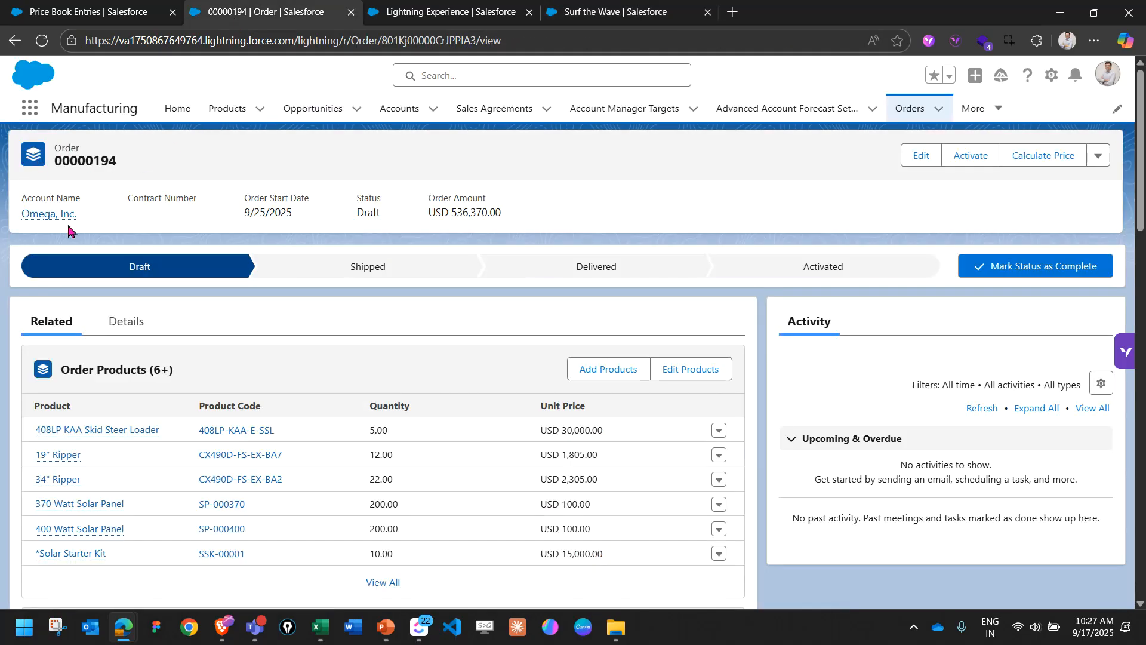
pyautogui.click(614, 11)
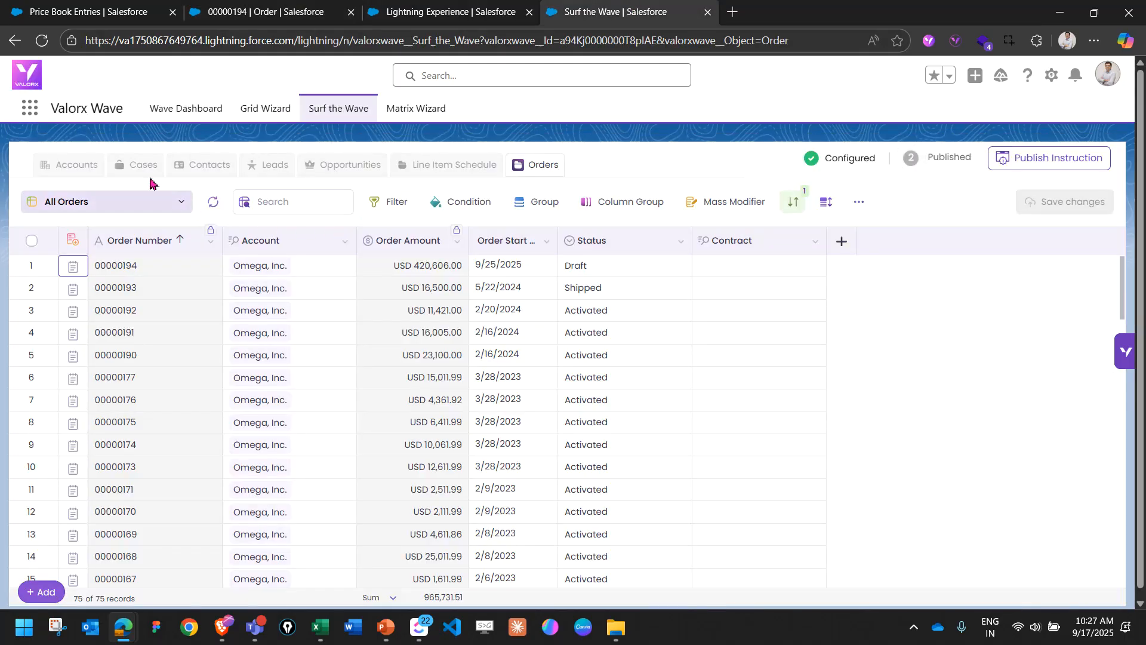
pyautogui.click(184, 113)
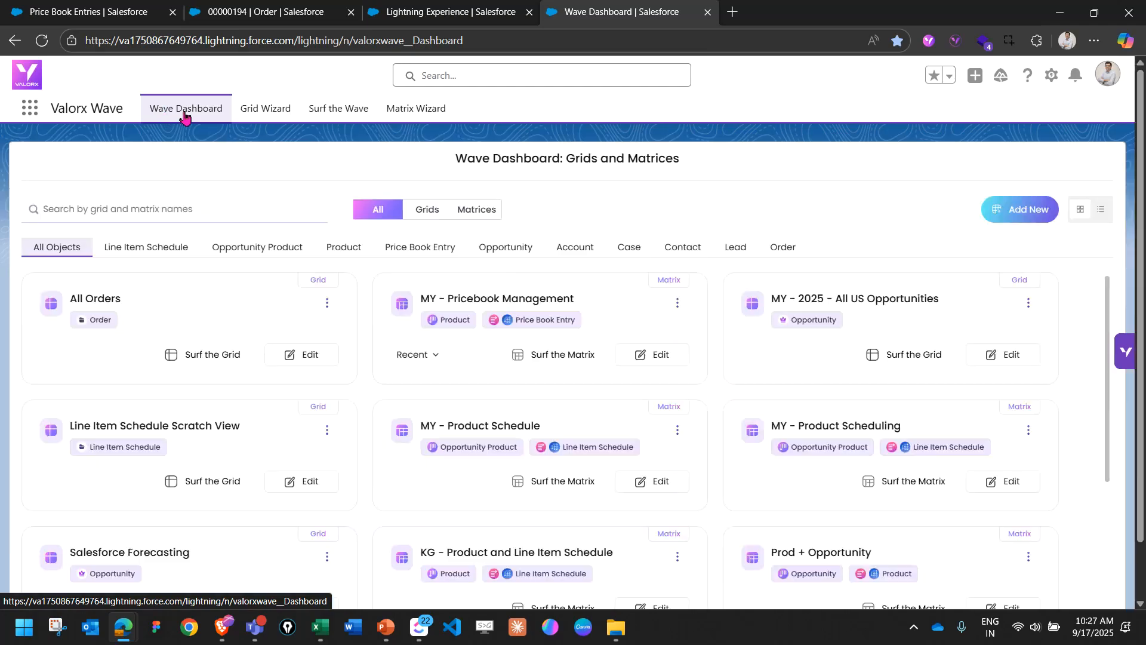
pyautogui.click(297, 358)
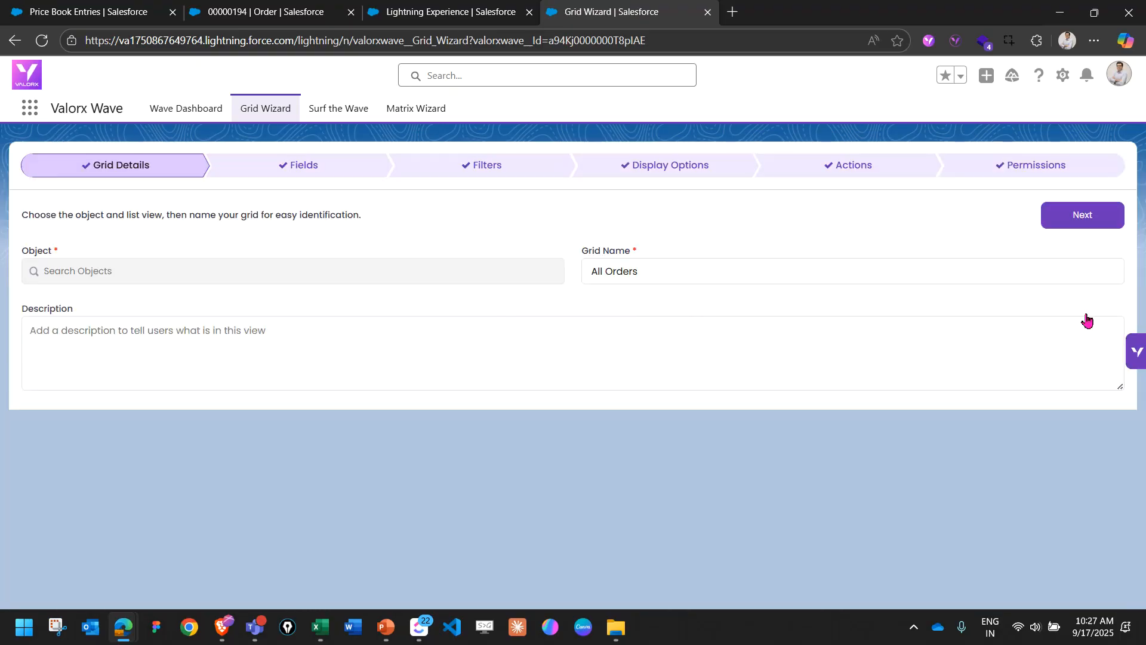
# Rename the grid as "MY - All Orders", describe it as "All orders for this year", and continue to its fields.
pyautogui.moveTo(637, 232)
pyautogui.mouseDown()
pyautogui.moveTo(573, 274)
pyautogui.moveTo(647, 225)
pyautogui.mouseUp()
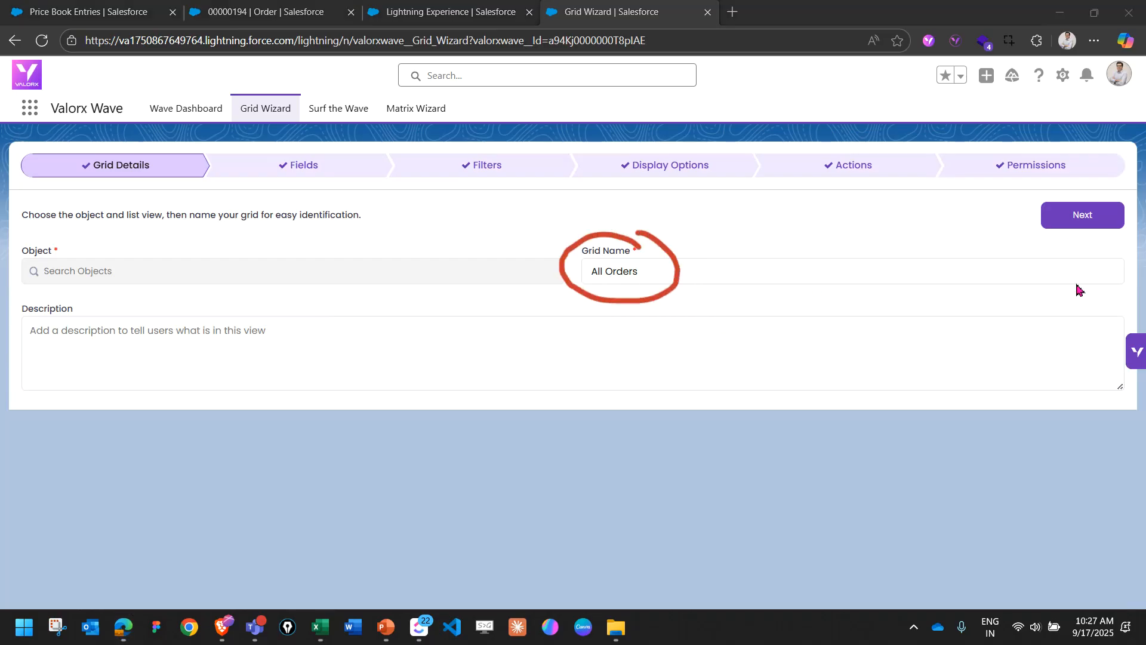
pyautogui.press('Escape')
pyautogui.click(613, 274)
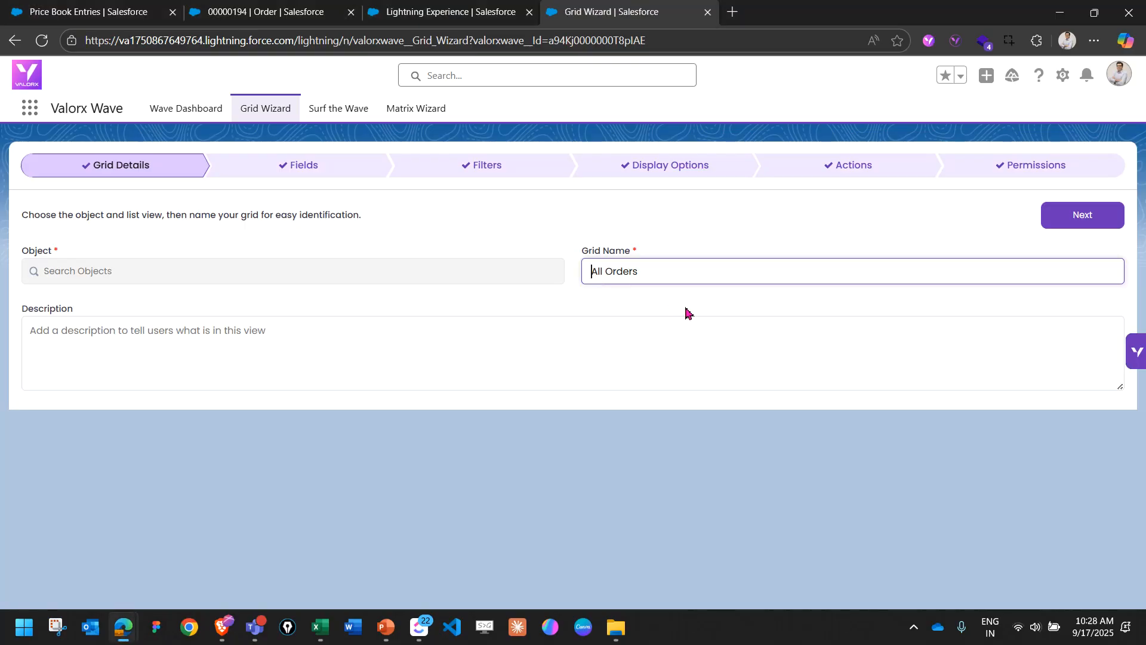
pyautogui.write('MY -')
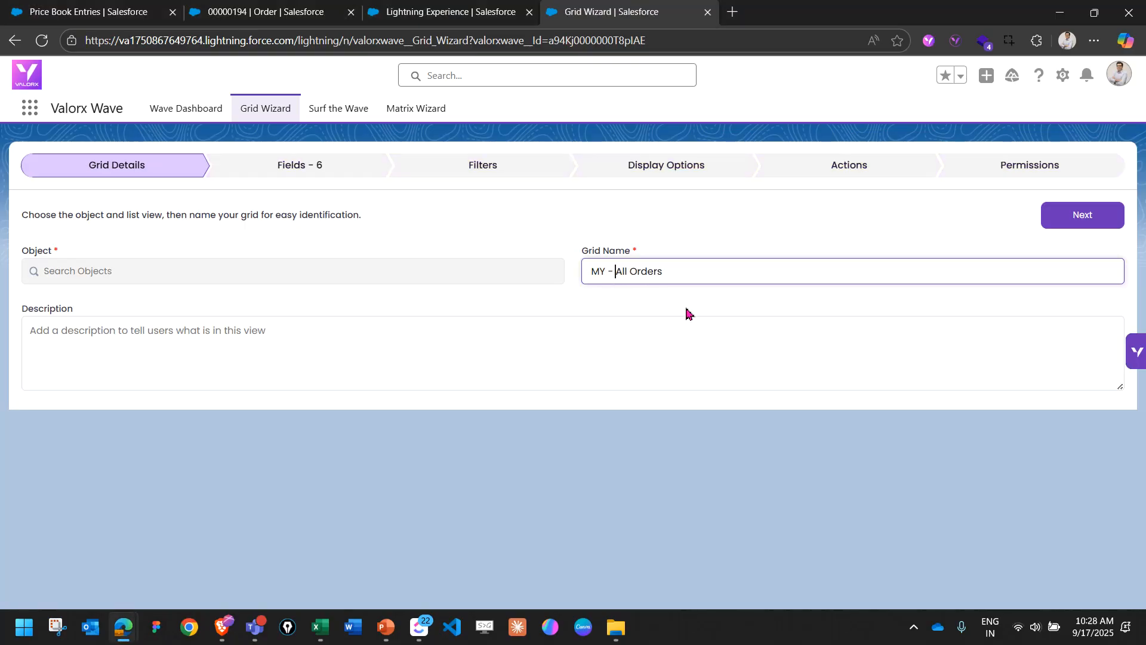
pyautogui.click(351, 356)
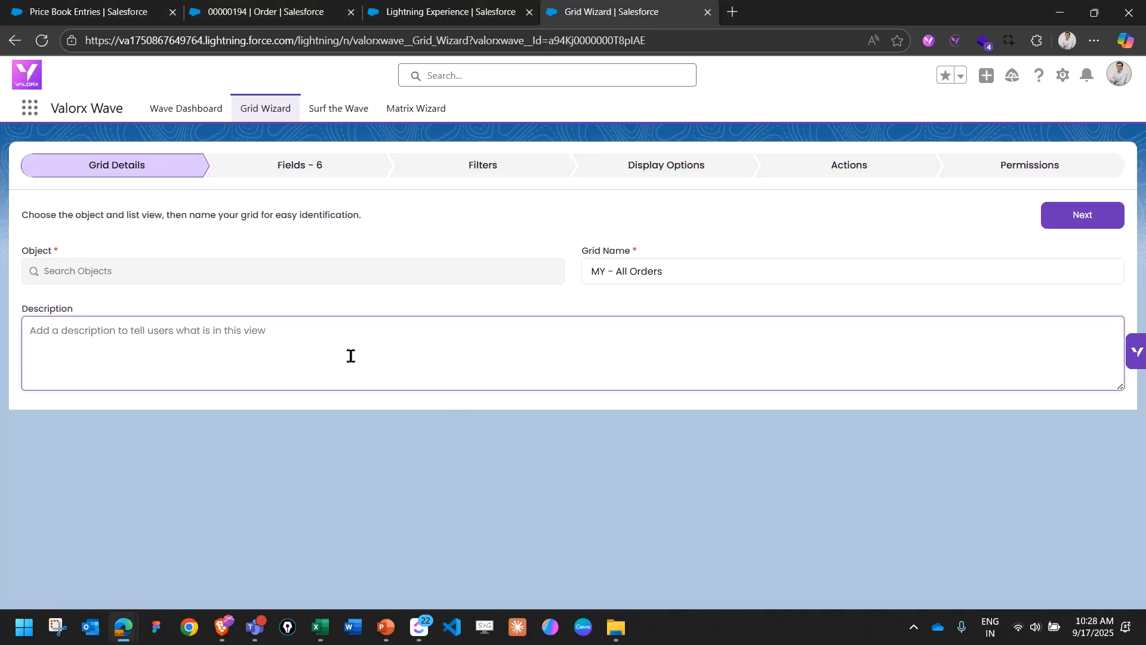
pyautogui.write('All orders for this year')
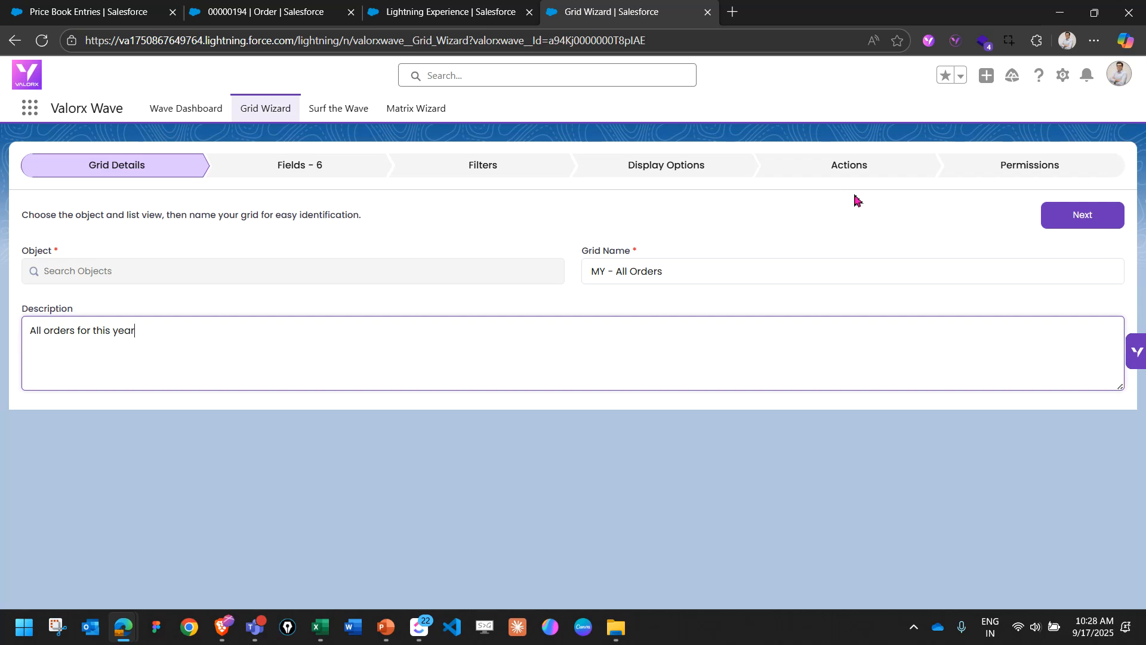
pyautogui.click(1051, 224)
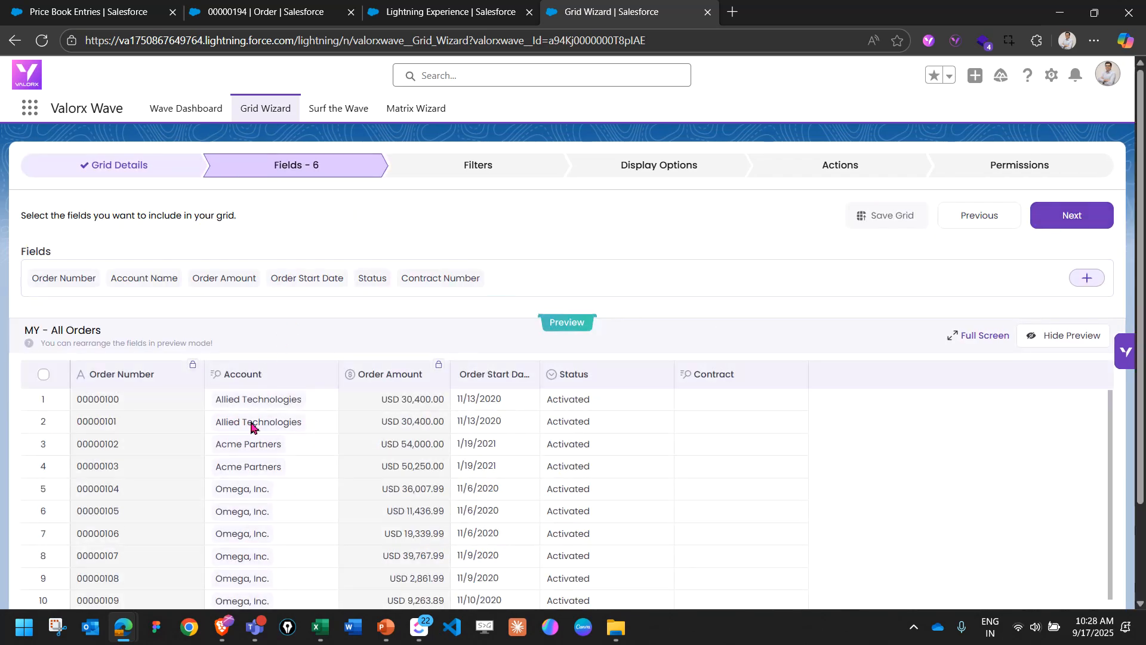
# Compare the grid's previewed fields with Salesforce's All Orders list view, and continue to the grid's filter settings.
pyautogui.scroll(-1, 320, 486)
pyautogui.scroll(1, 281, 453)
pyautogui.click(265, 18)
pyautogui.click(929, 115)
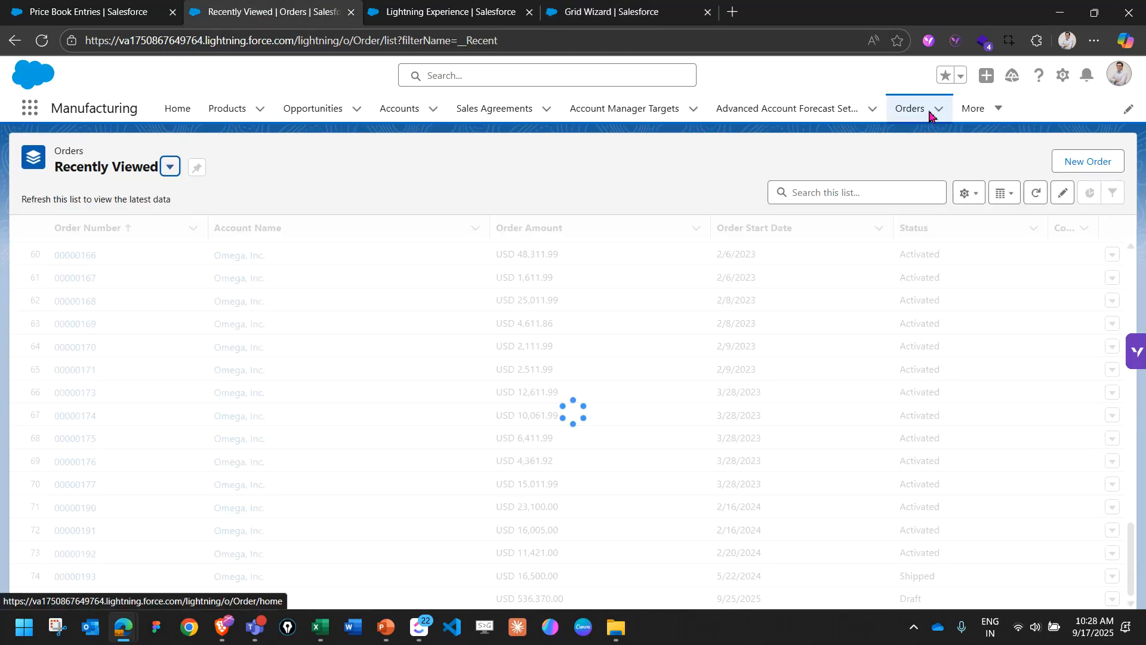
pyautogui.click(156, 174)
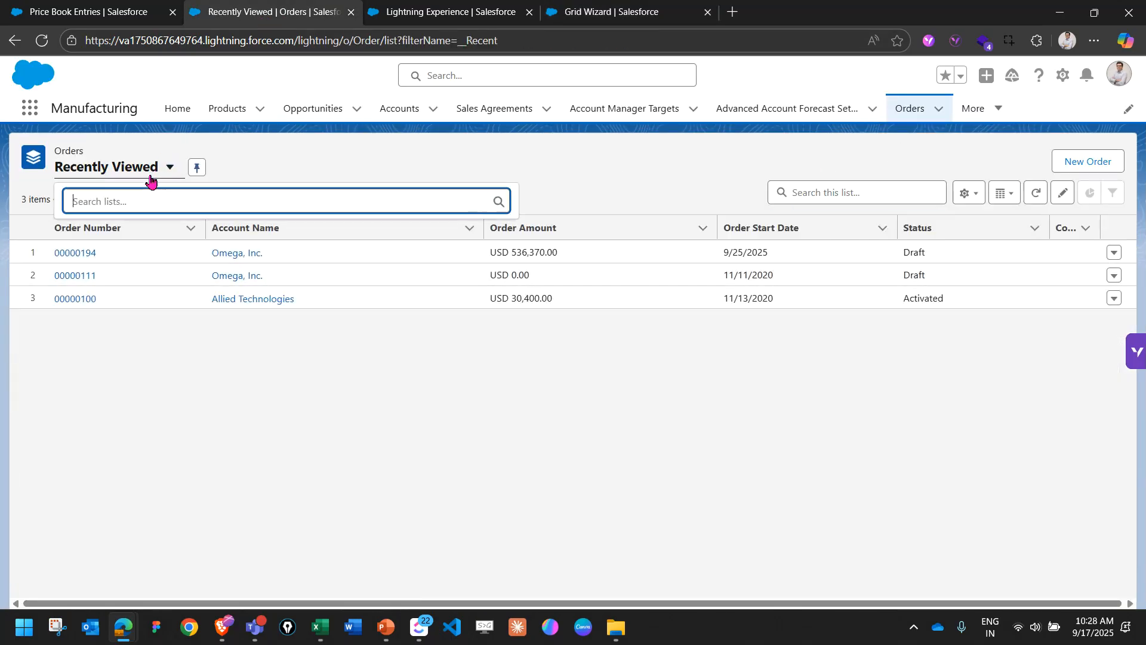
pyautogui.click(135, 260)
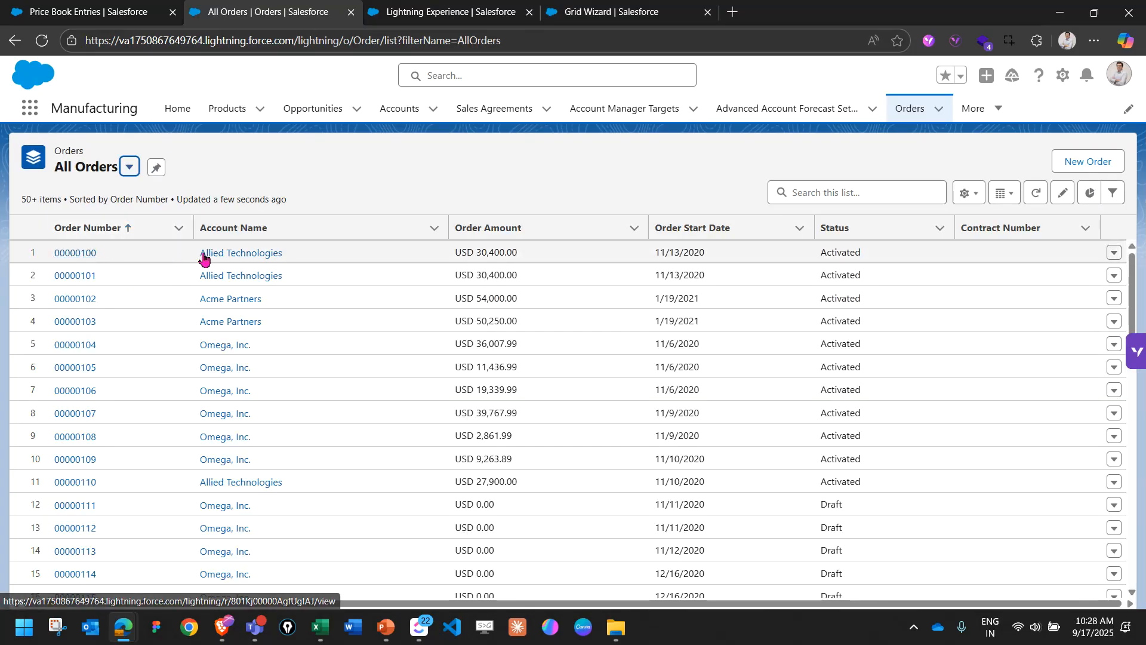
pyautogui.moveTo(474, 255); pyautogui.dragTo(514, 255)
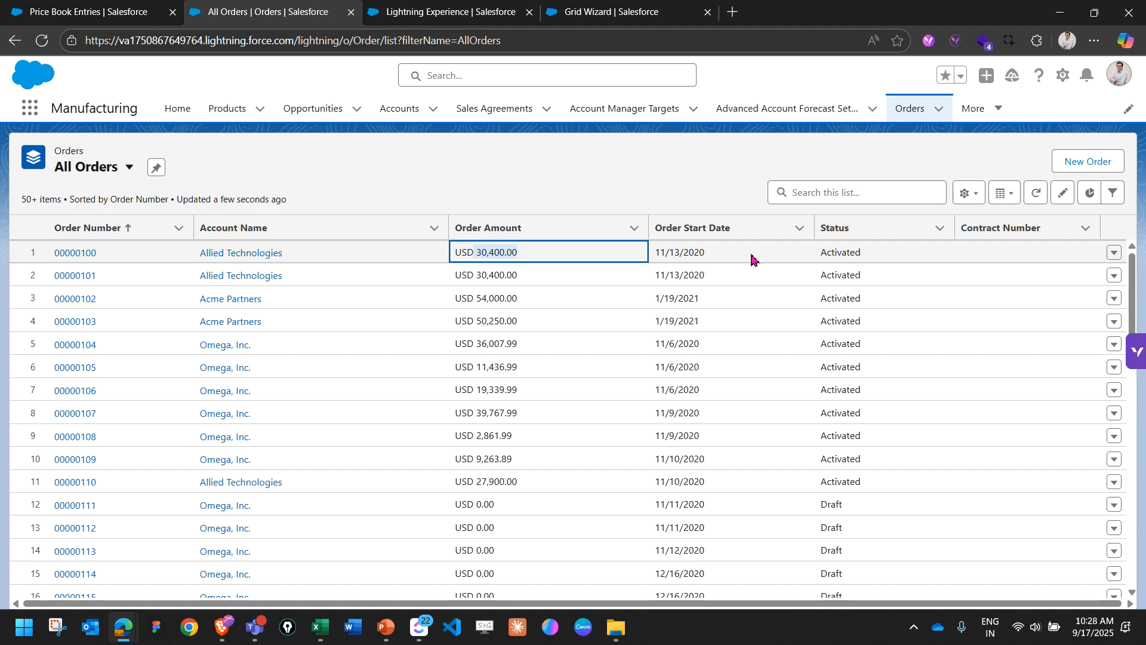
pyautogui.click(604, 13)
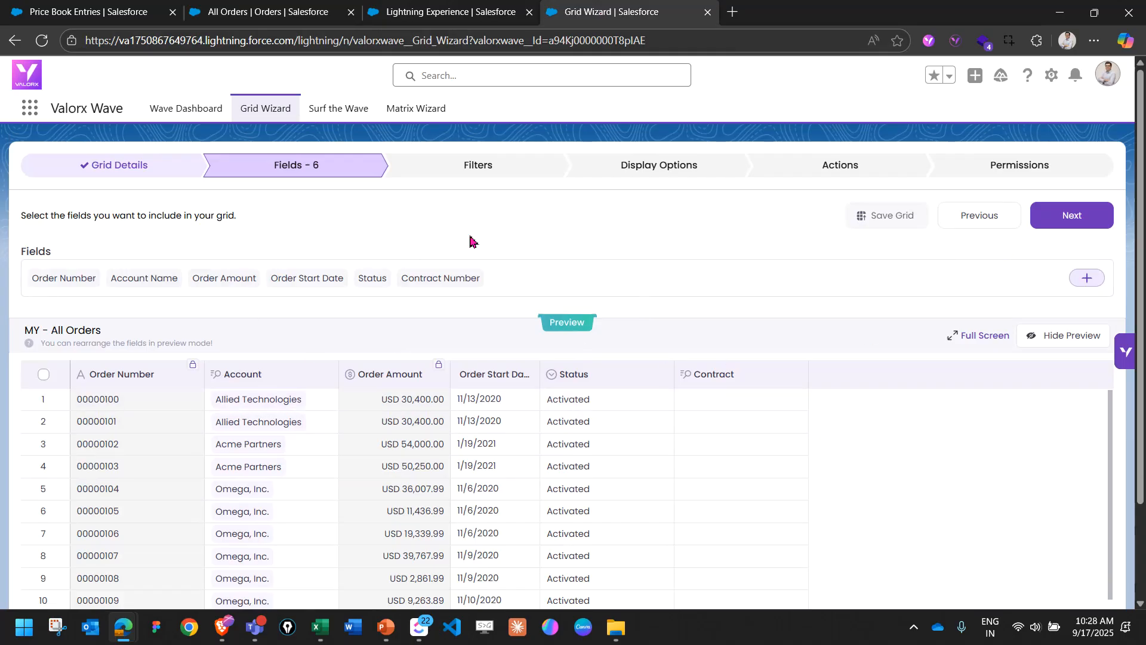
pyautogui.click(1044, 223)
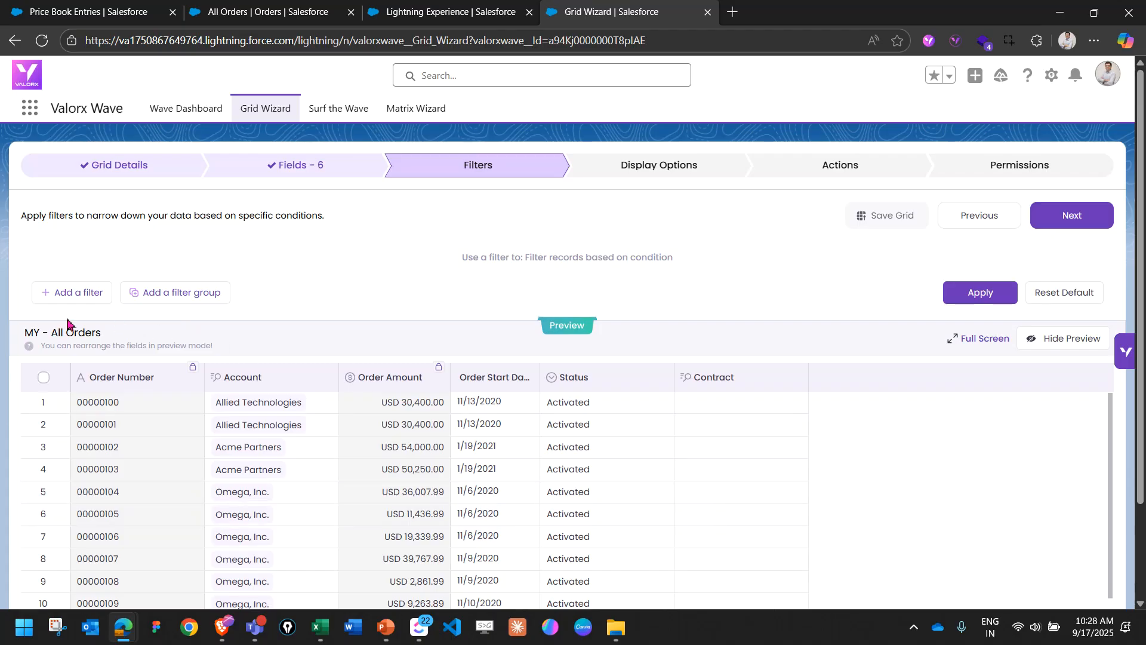
# Add a grid filter where Status is Draft and apply it to the preview.
pyautogui.click(74, 301)
pyautogui.click(111, 269)
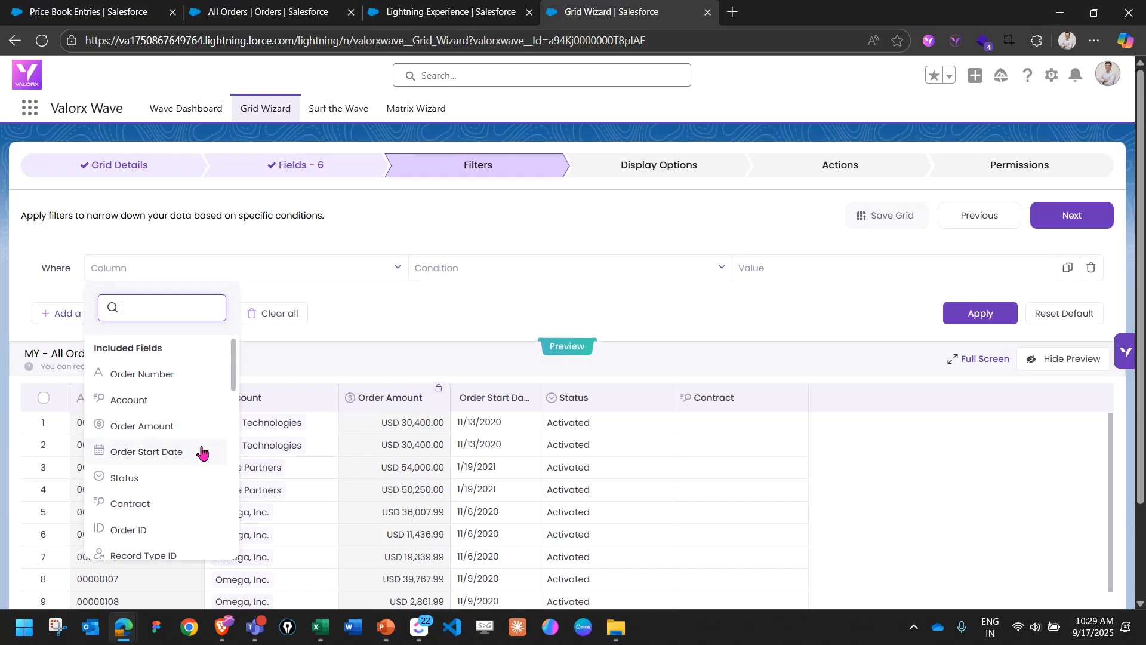
pyautogui.click(179, 478)
pyautogui.click(793, 277)
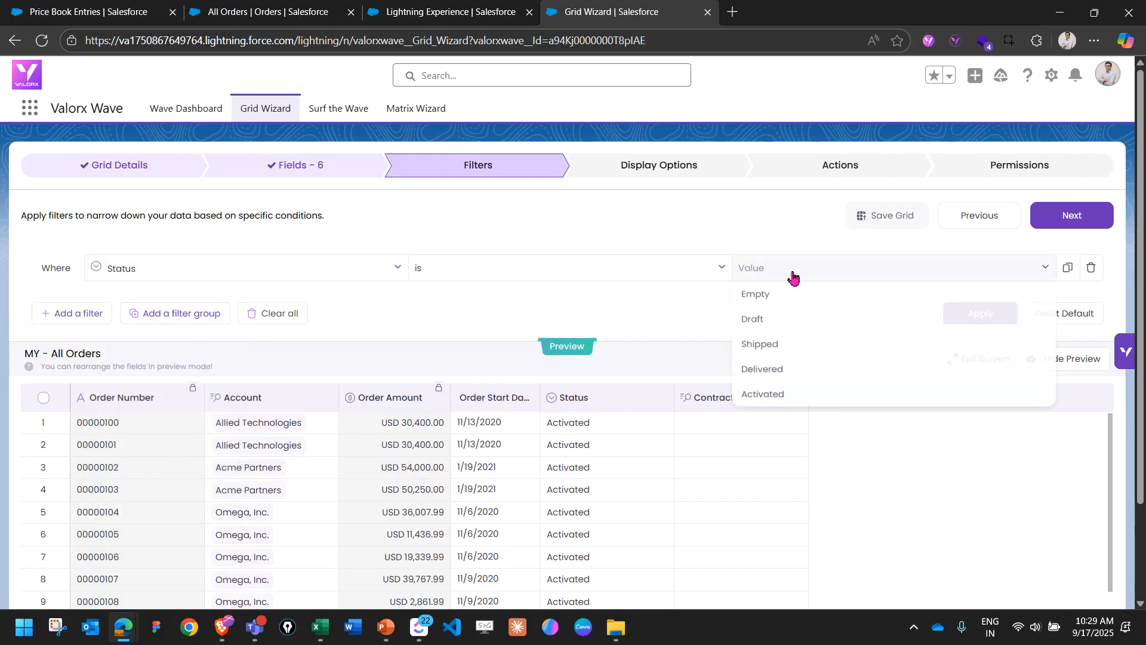
pyautogui.click(806, 331)
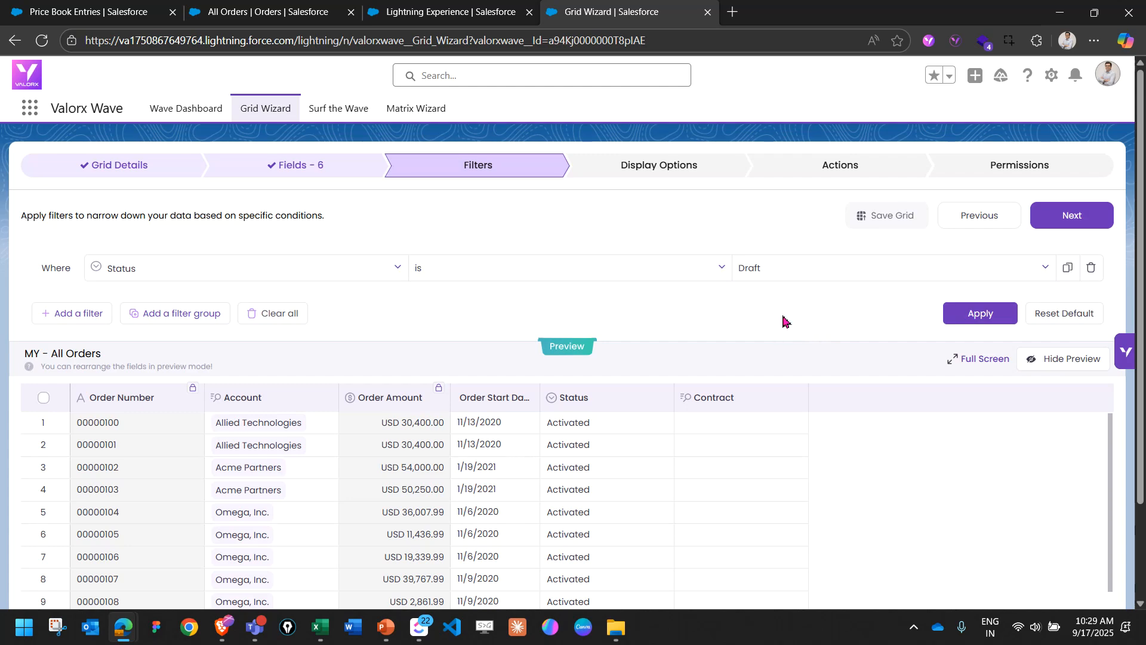
pyautogui.click(988, 323)
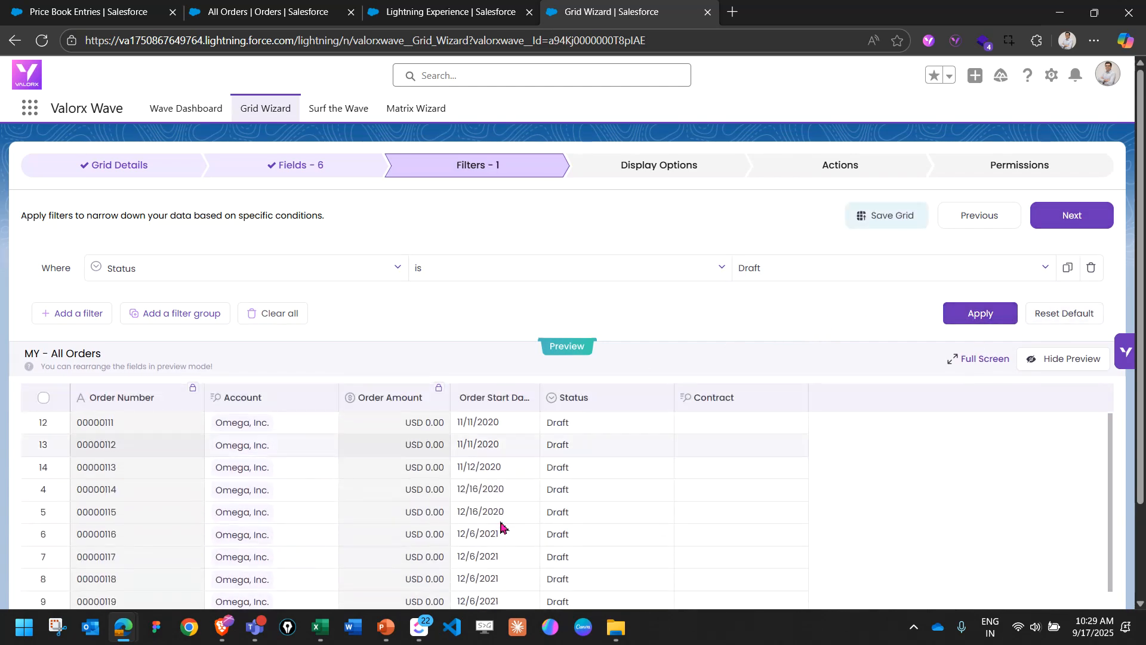
# Look through the filtered orders in the preview and reset the grid's filters to default.
pyautogui.scroll(-3, 499, 502)
pyautogui.scroll(3, 508, 517)
pyautogui.scroll(-3, 522, 456)
pyautogui.scroll(3, 522, 457)
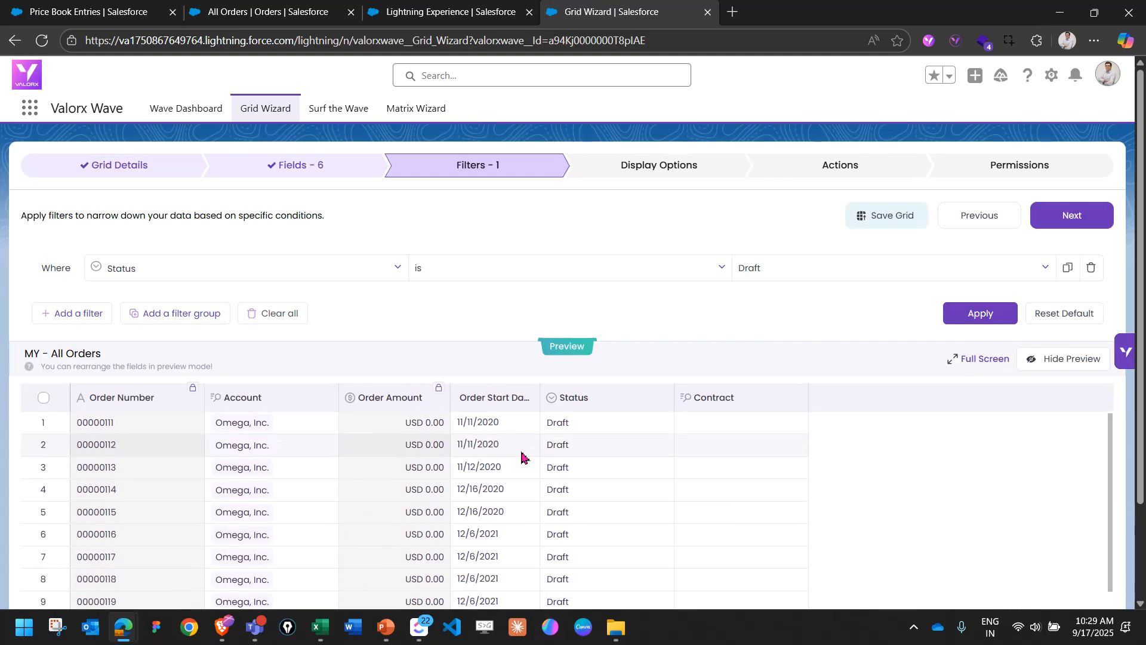
pyautogui.click(1048, 316)
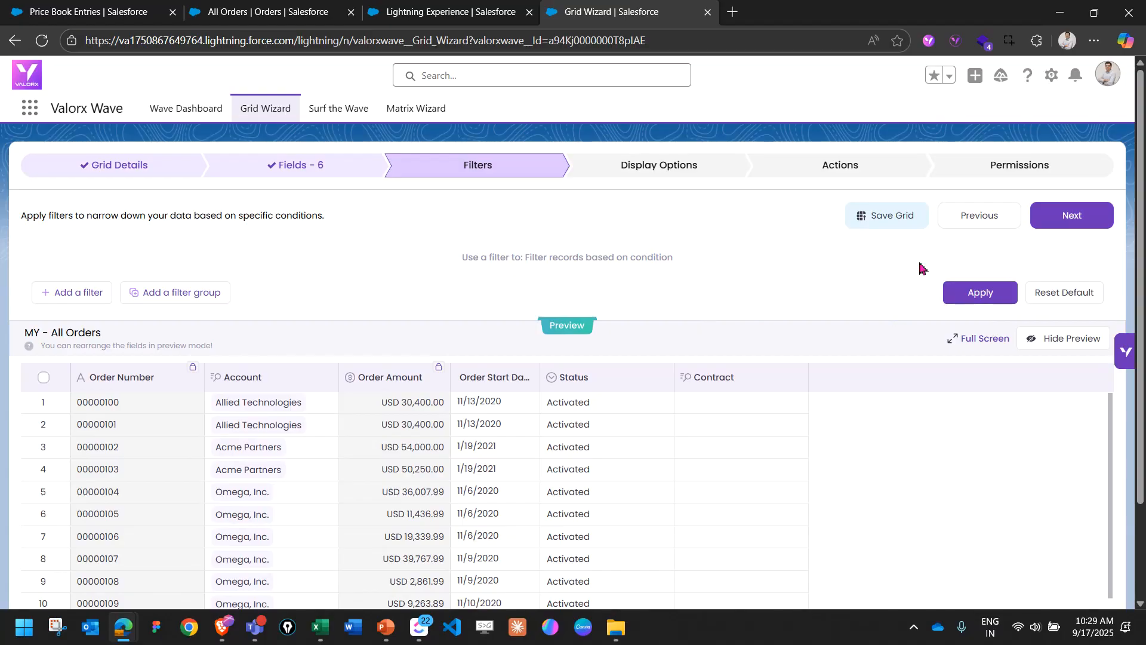
# Continue to the grid's display options and review the conditional formatting settings with the order preview.
pyautogui.click(1048, 220)
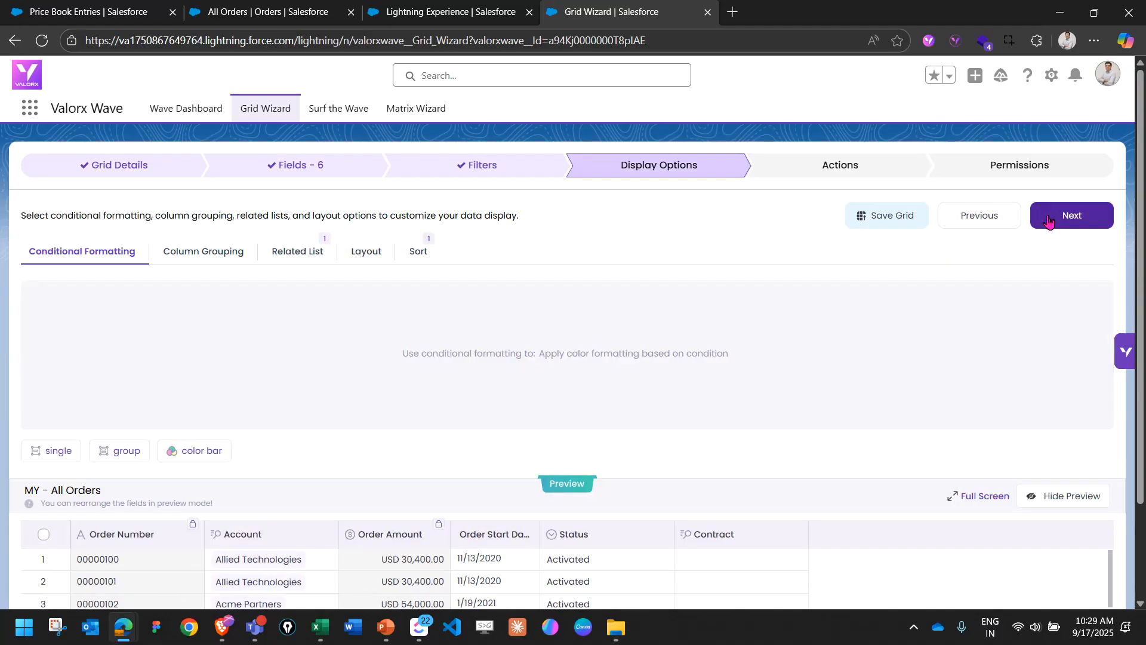
pyautogui.scroll(-2, 505, 333)
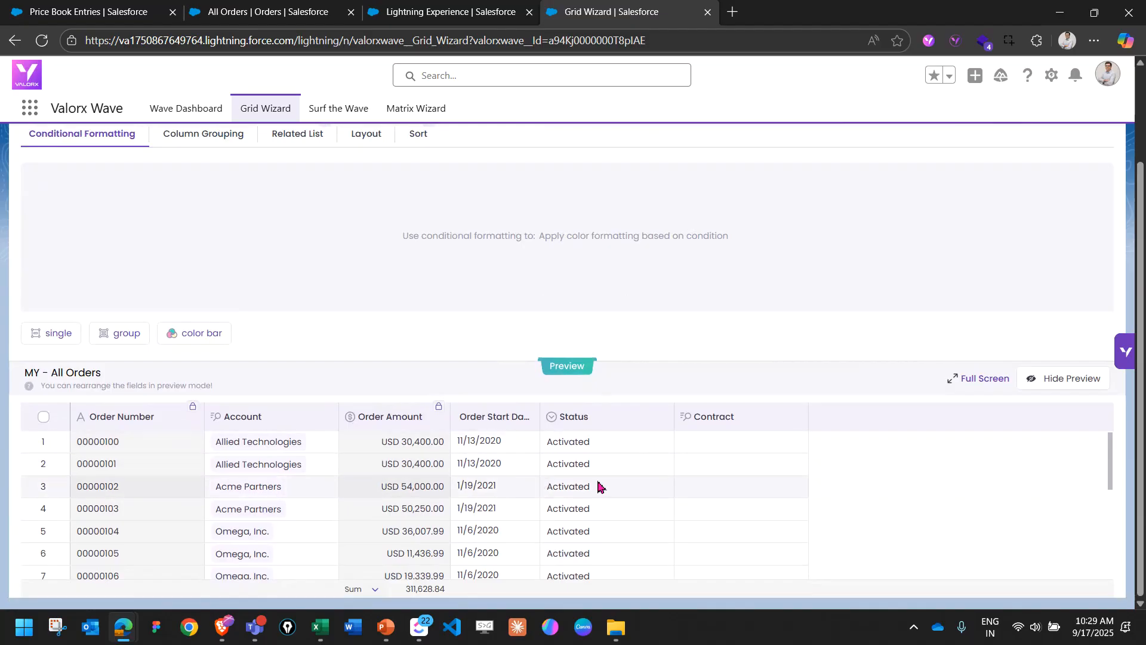
pyautogui.scroll(-5, 605, 478)
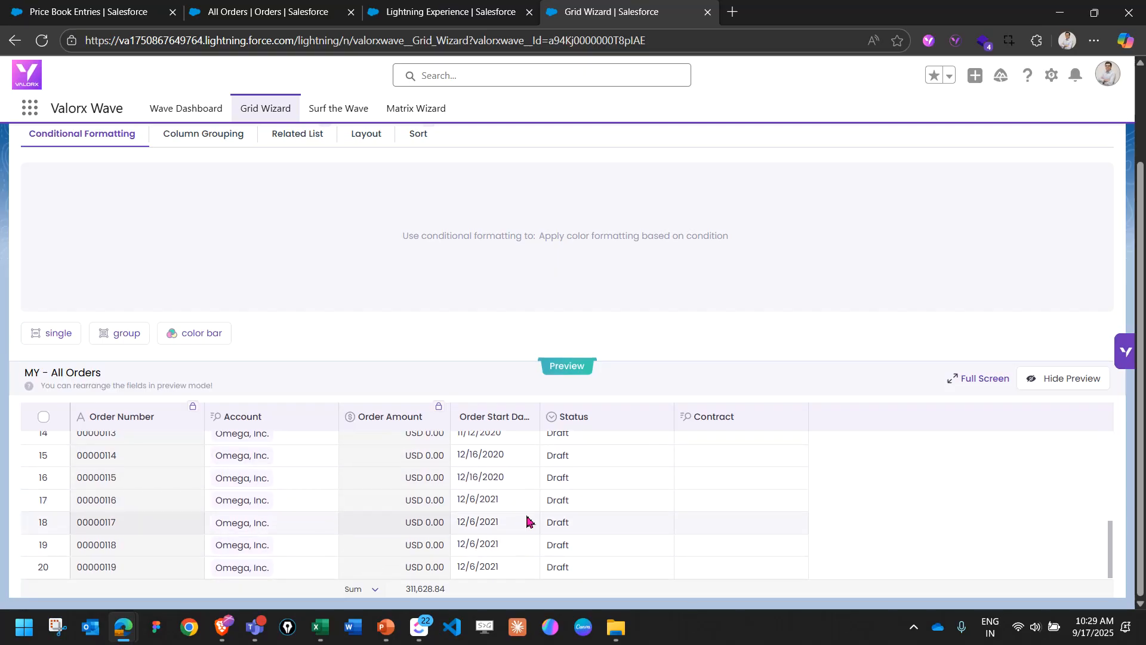
pyautogui.scroll(5, 519, 511)
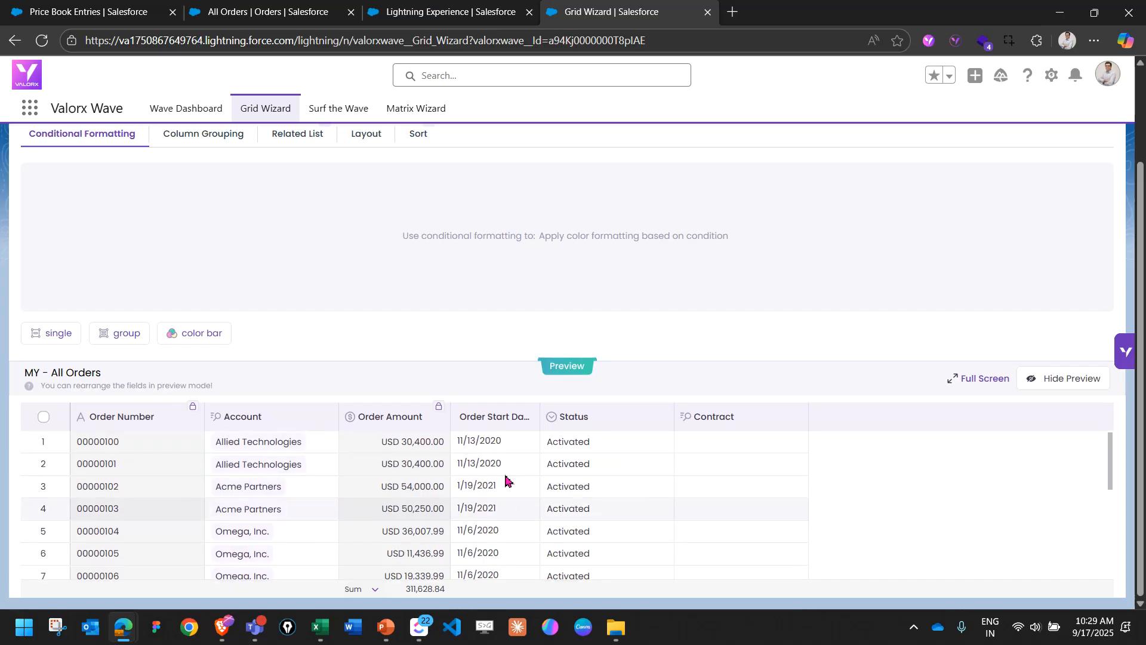
pyautogui.scroll(2, 477, 366)
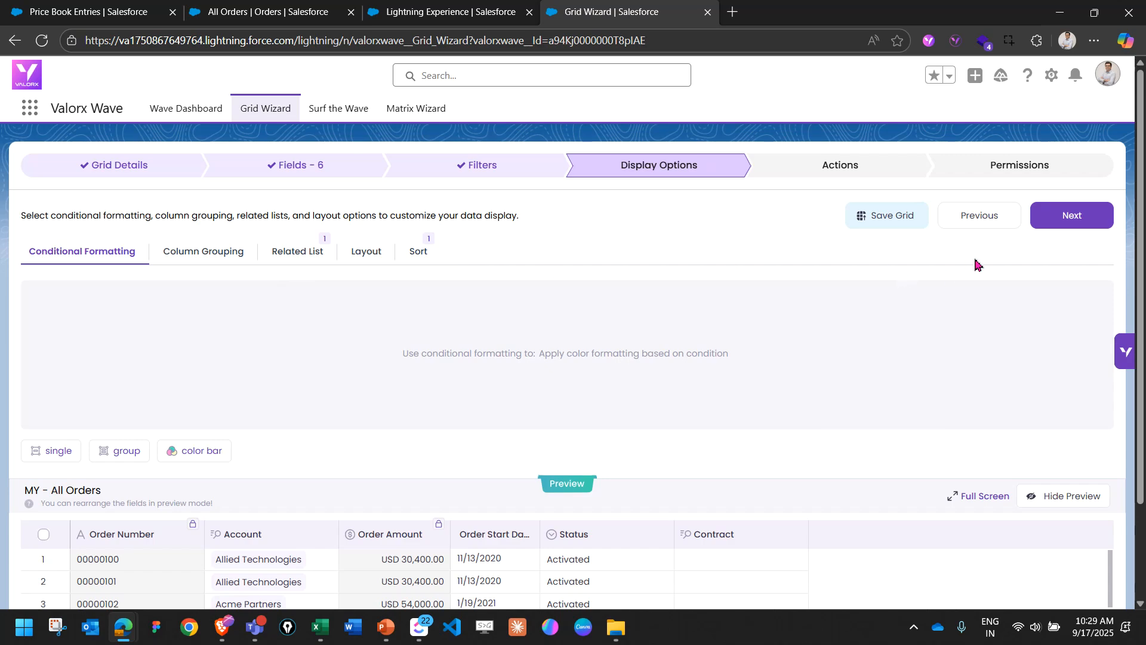
# Review the grid's row and grid actions, view the row action setup, and close it without adding an action.
pyautogui.click(1042, 225)
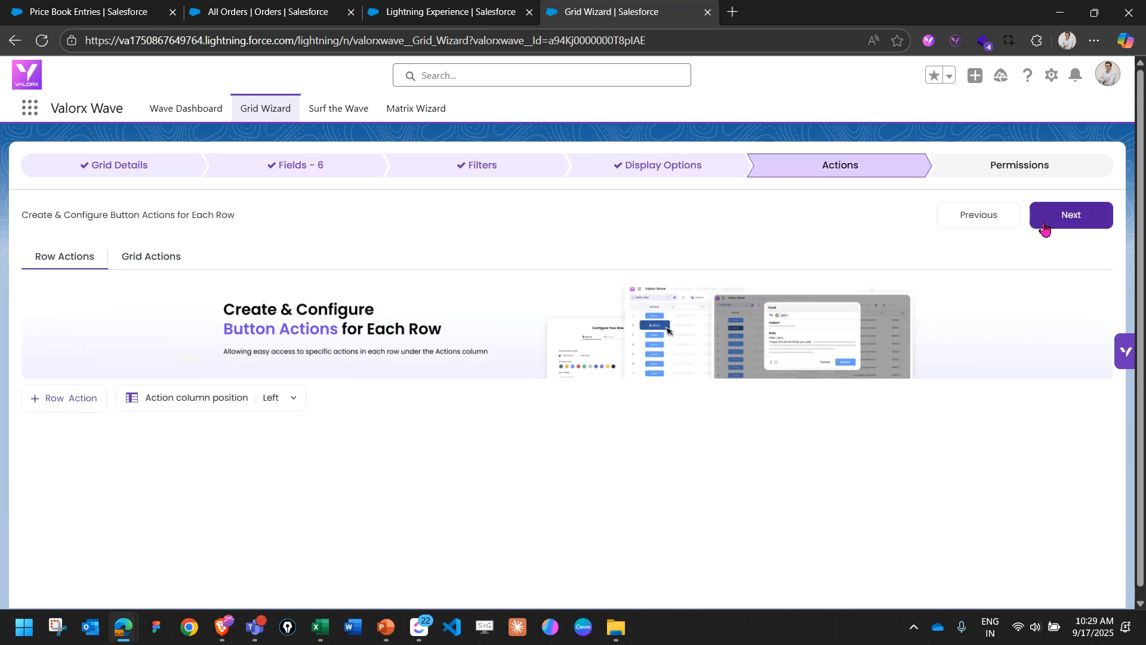
pyautogui.click(153, 266)
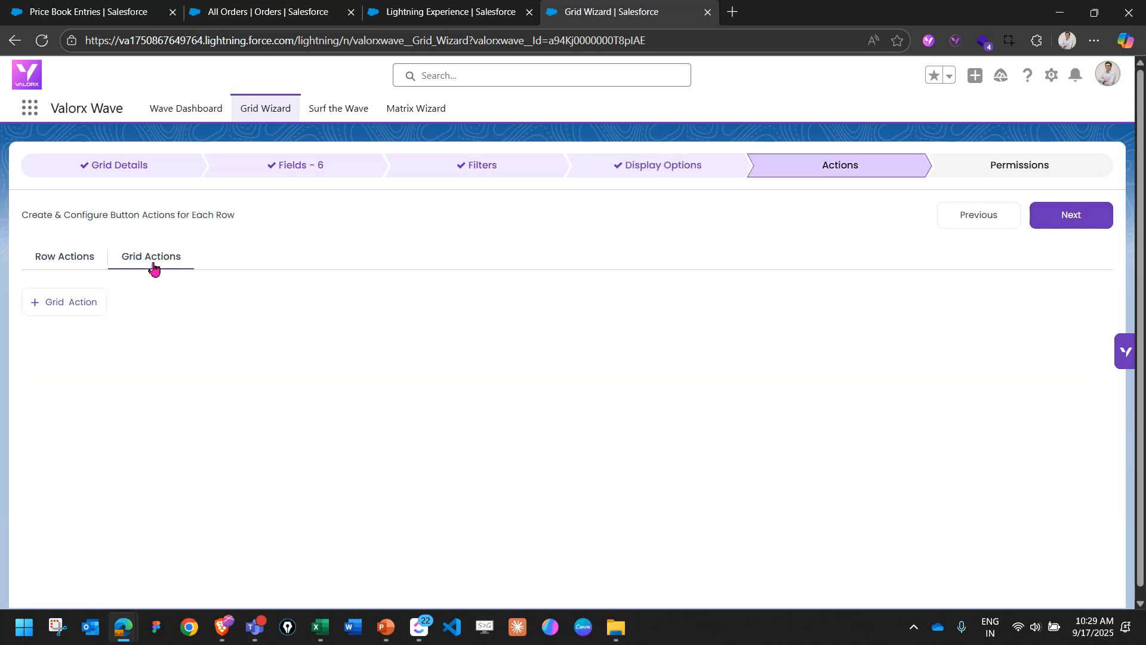
pyautogui.click(73, 262)
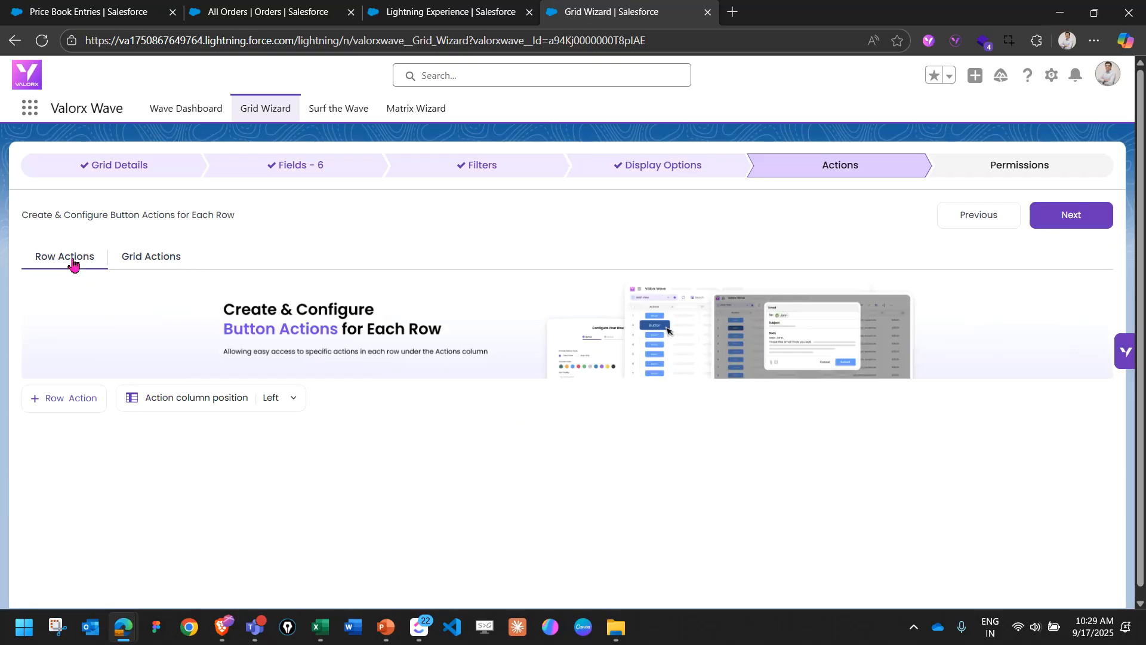
pyautogui.click(81, 400)
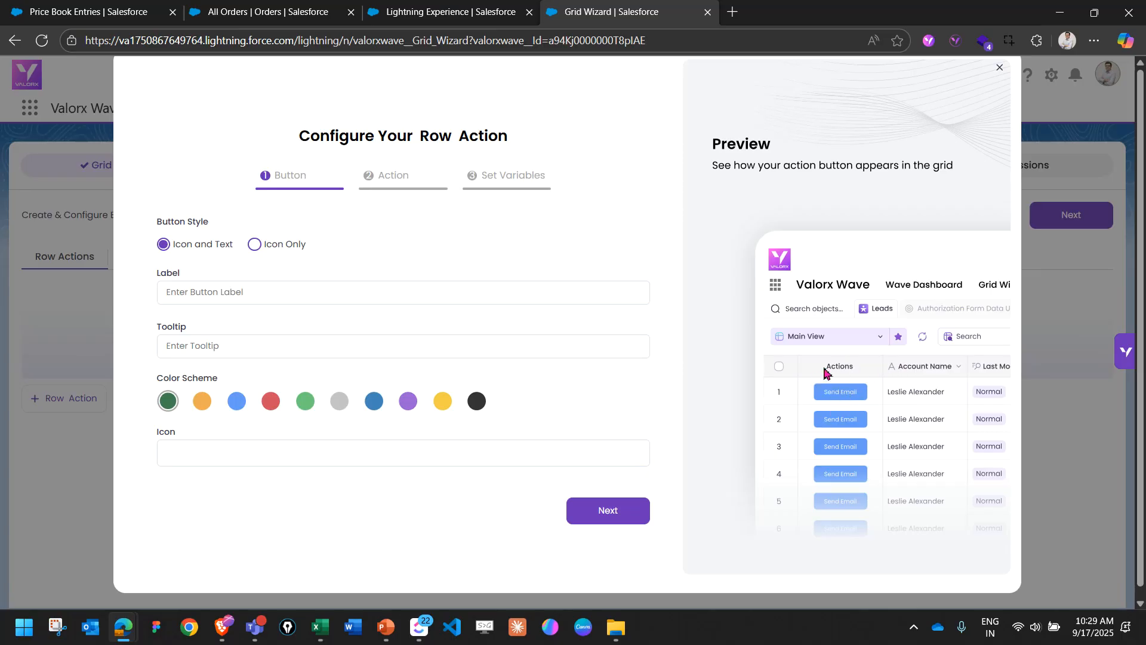
pyautogui.click(1001, 69)
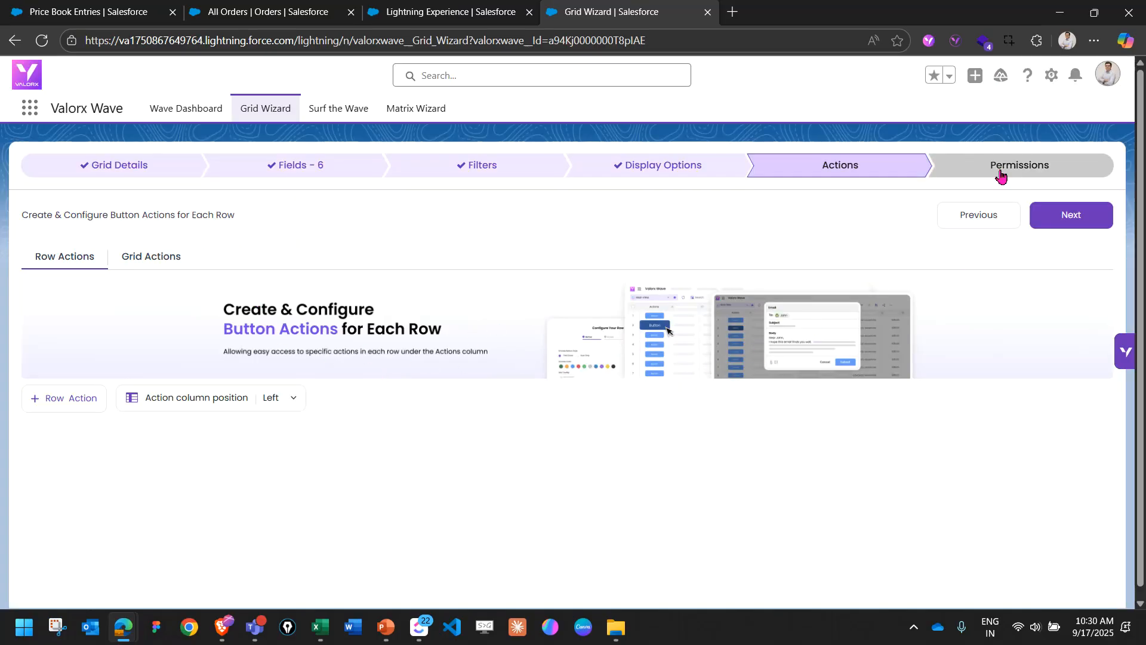
# Continue to the grid's permissions and review the Grid Controls options.
pyautogui.click(1039, 216)
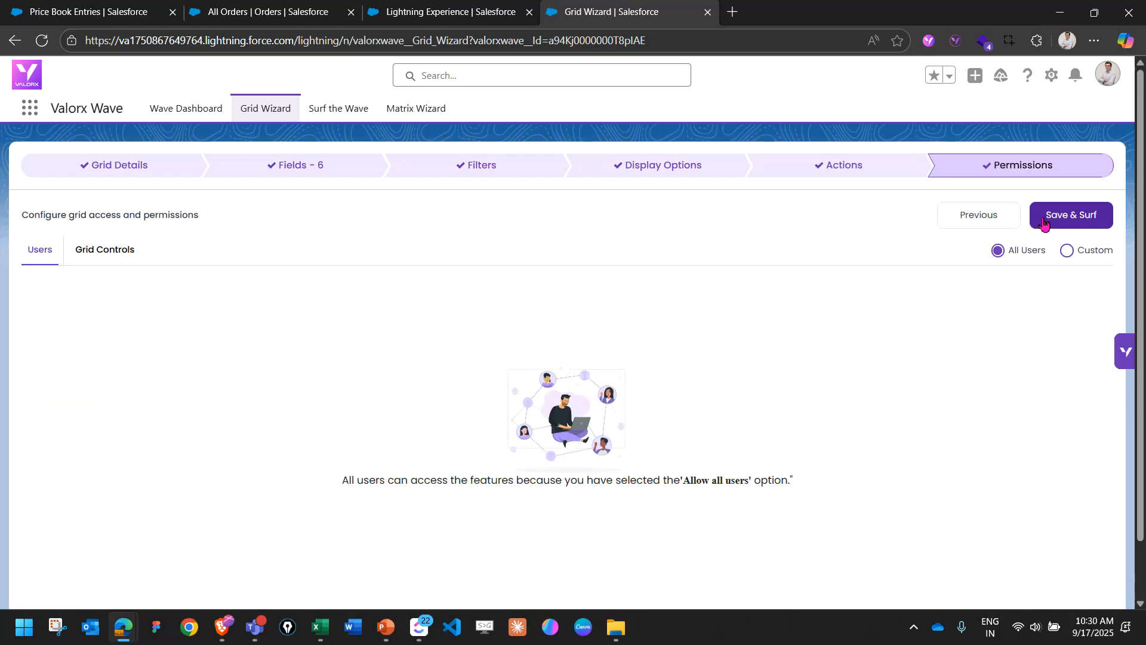
pyautogui.click(102, 256)
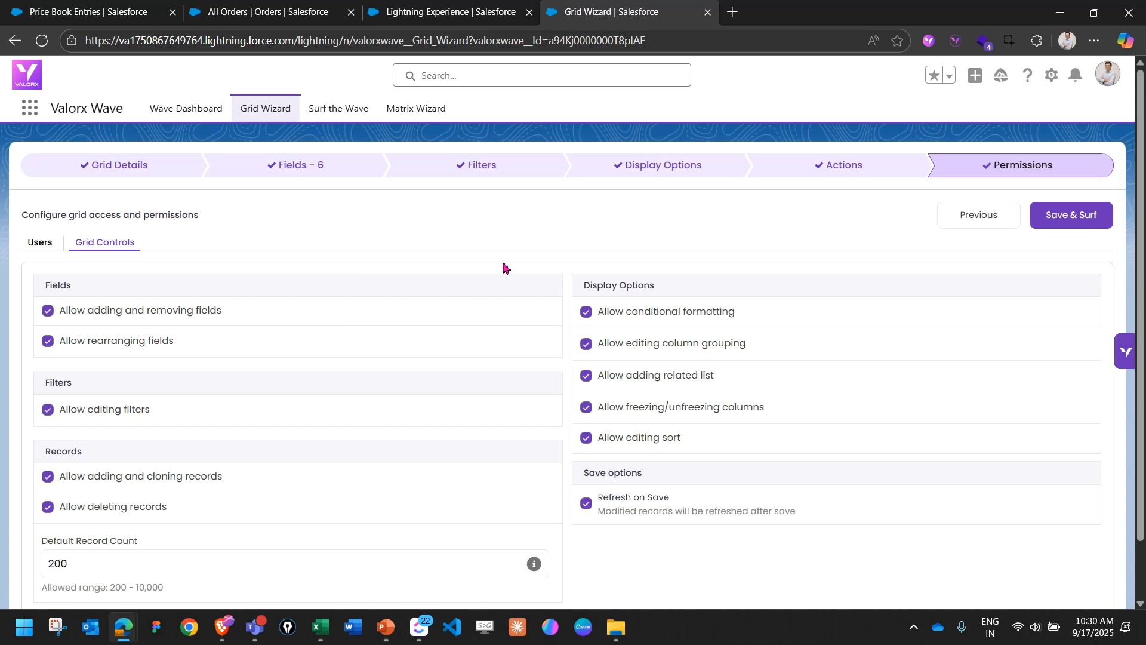
# Review the remaining Grid Controls permissions, save the grid configuration and open the Orders grid in Surf the Wave.
pyautogui.scroll(-1, 536, 401)
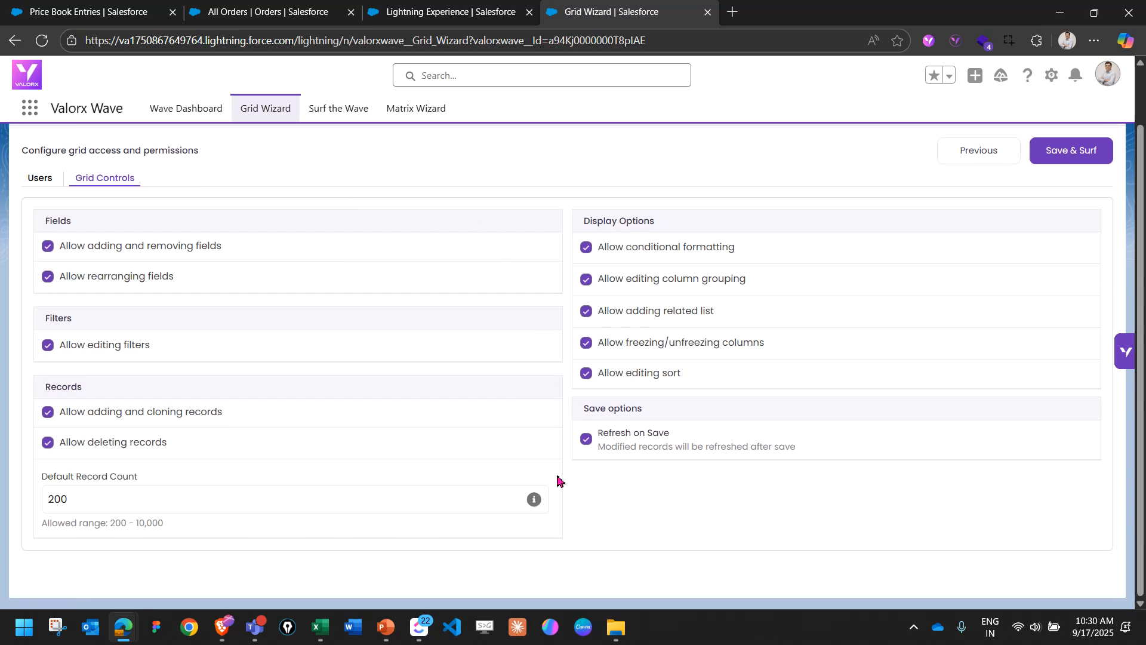
pyautogui.scroll(1, 560, 480)
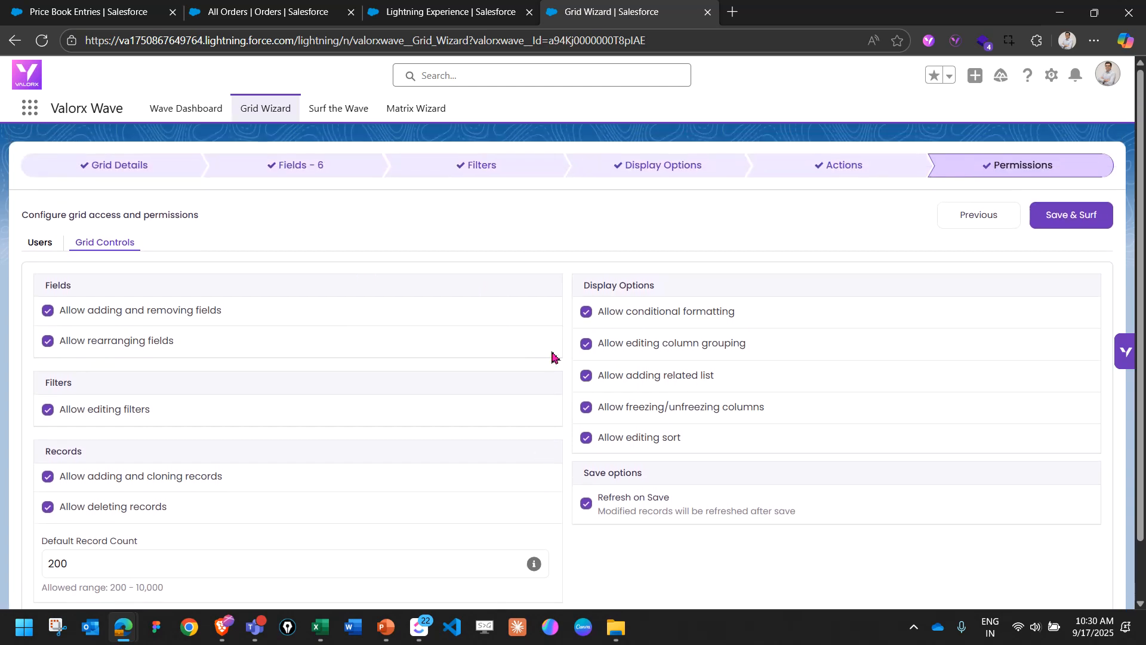
pyautogui.click(1039, 218)
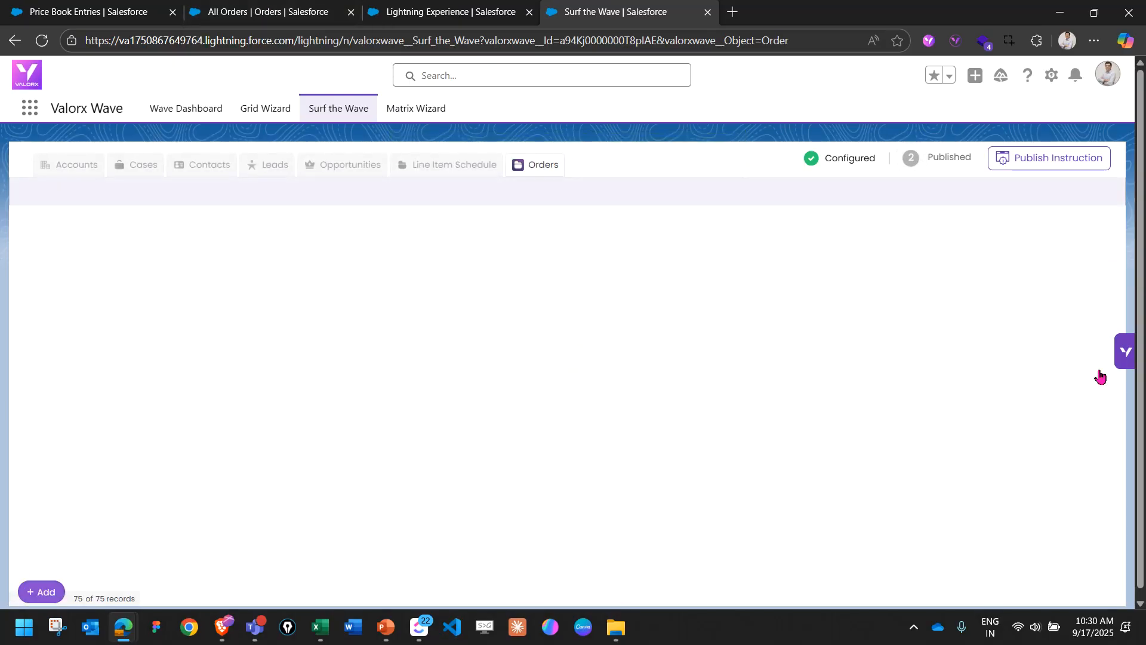
pyautogui.moveTo(537, 144)
pyautogui.mouseDown()
pyautogui.moveTo(518, 190)
pyautogui.moveTo(575, 161)
pyautogui.moveTo(562, 149)
pyautogui.mouseUp()
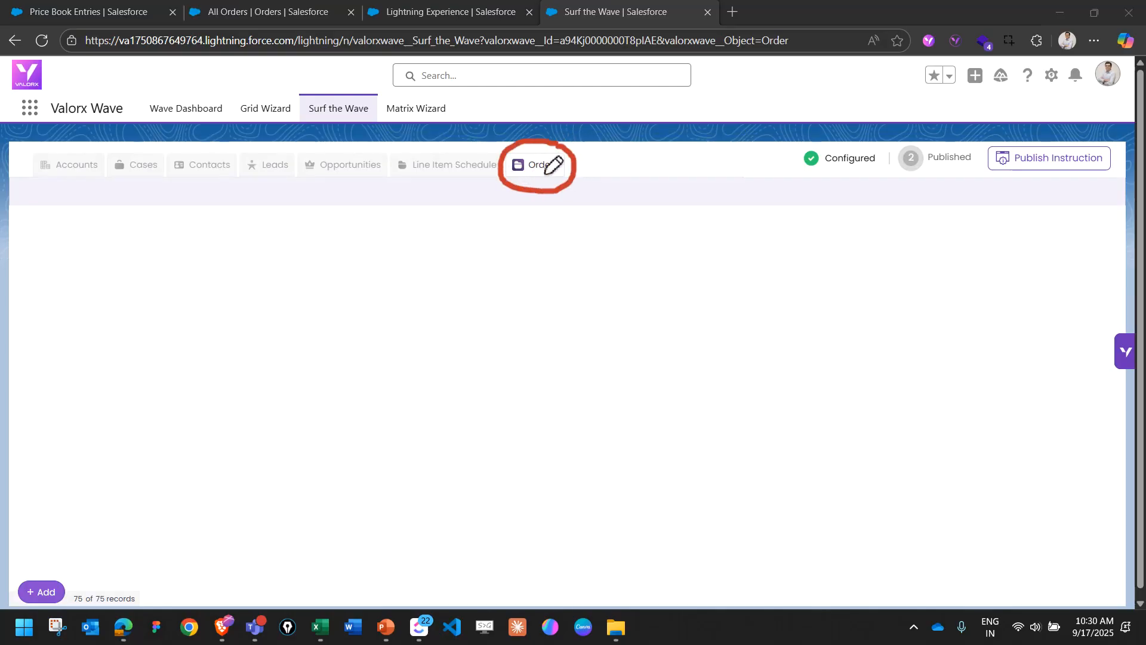
pyautogui.press('Escape')
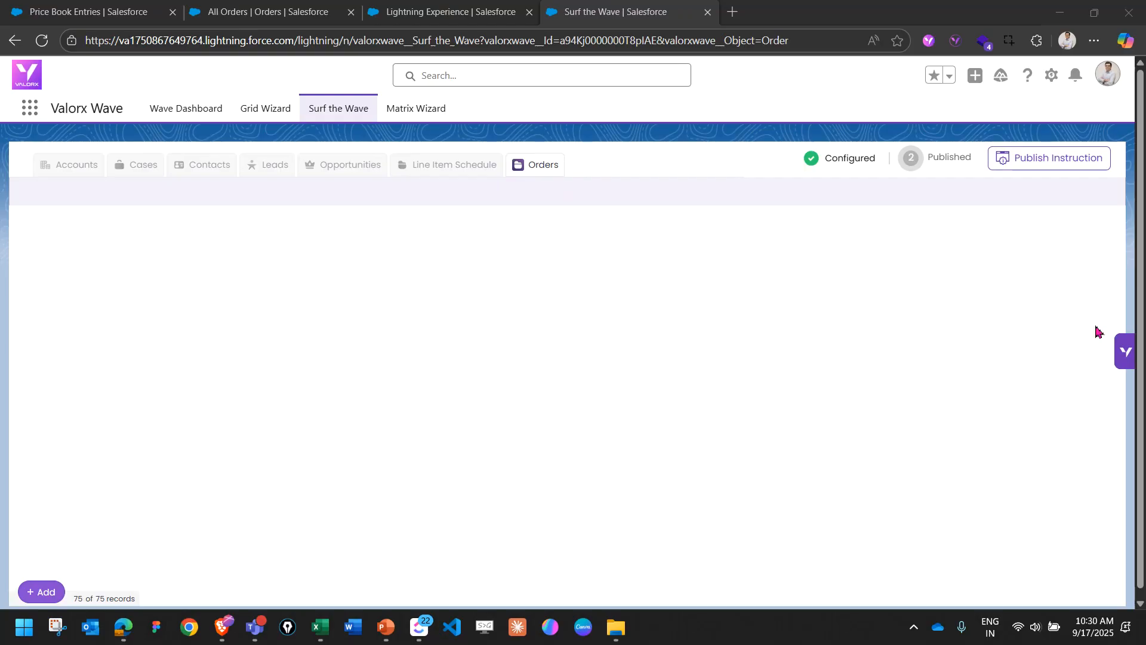
# Browse the orders in the MY - All Orders grid and sort them by order number, highest first.
pyautogui.scroll(-15, 228, 352)
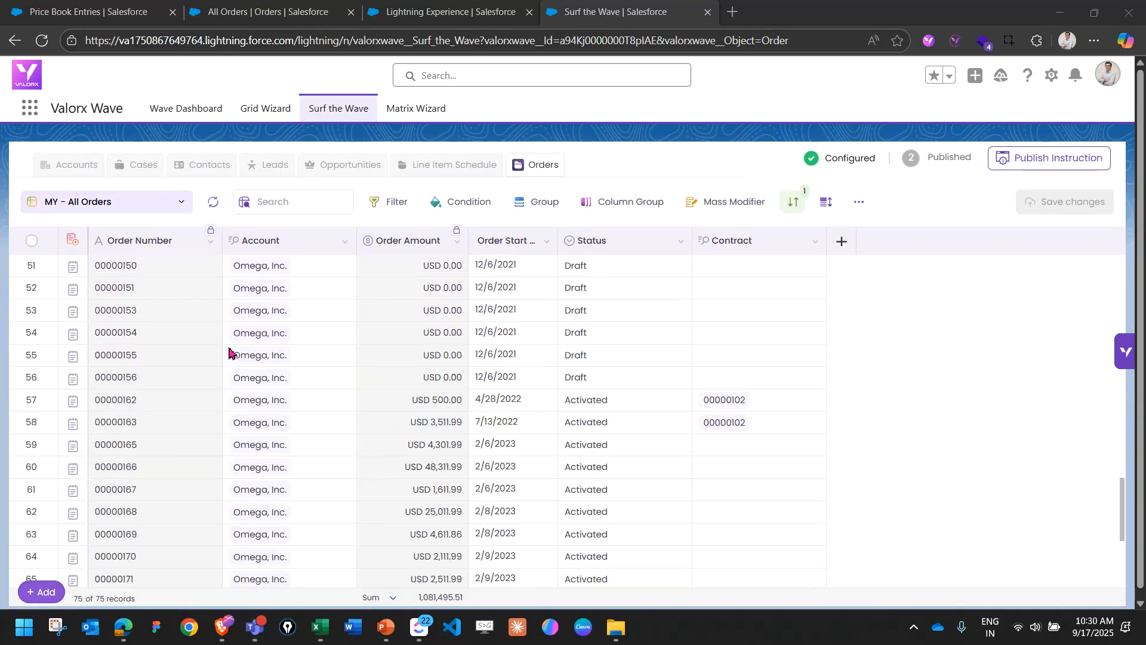
pyautogui.scroll(-3, 228, 352)
pyautogui.scroll(18, 229, 352)
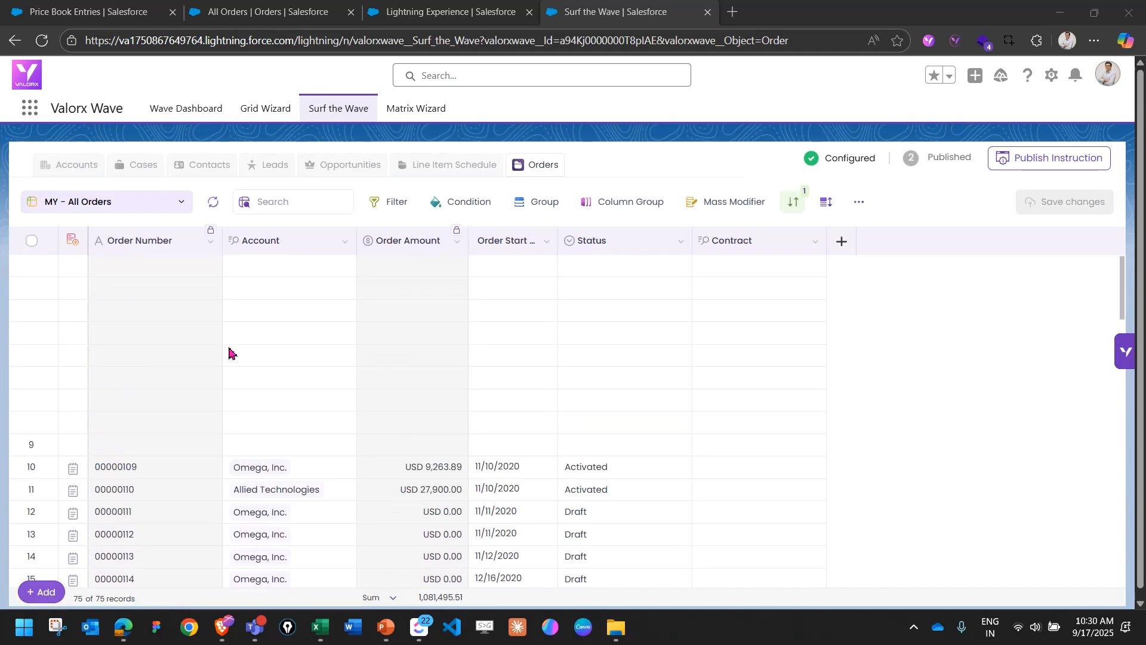
pyautogui.click(129, 237)
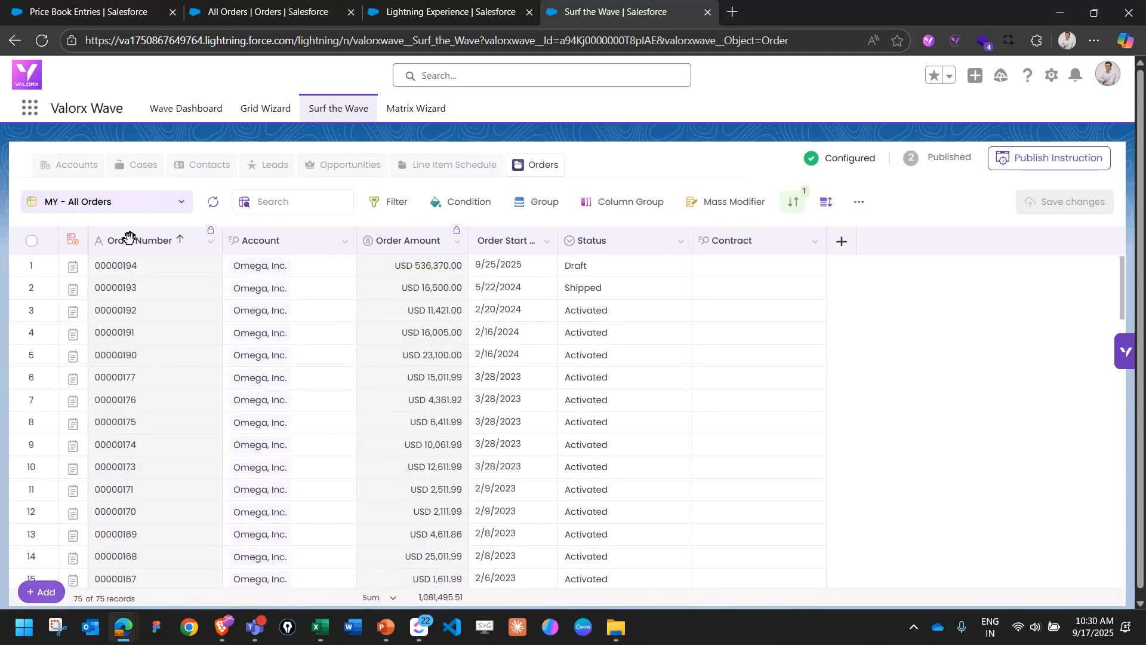
# Keep OrderItems as the hierarchical related list and expand the order items of the first order.
pyautogui.click(74, 244)
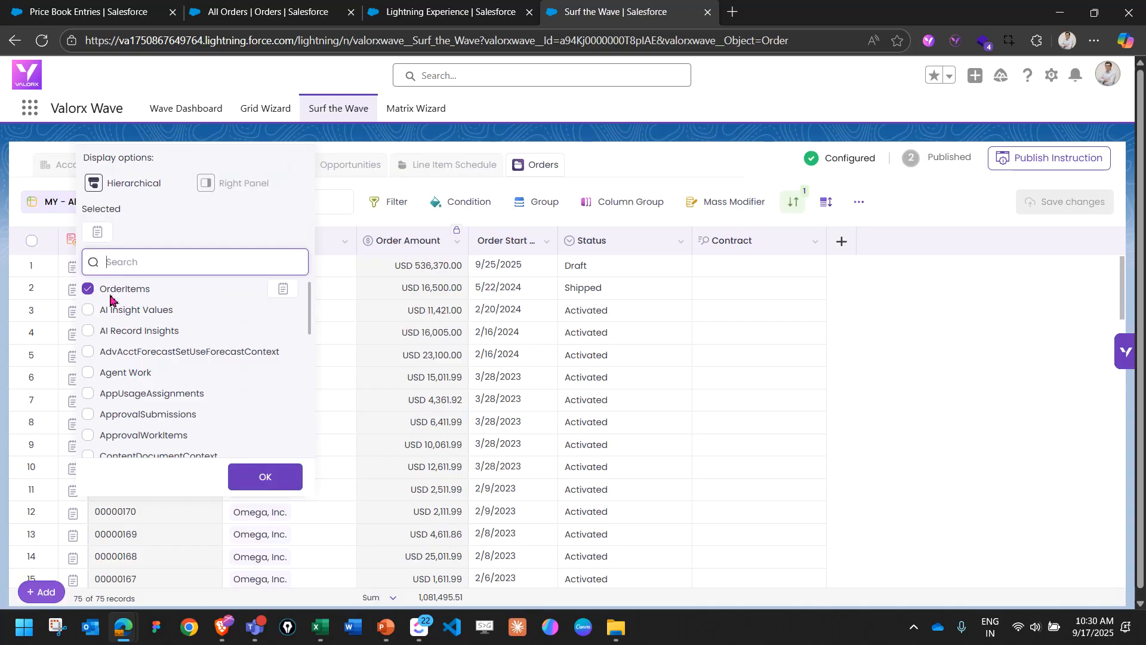
pyautogui.click(264, 476)
pyautogui.click(72, 270)
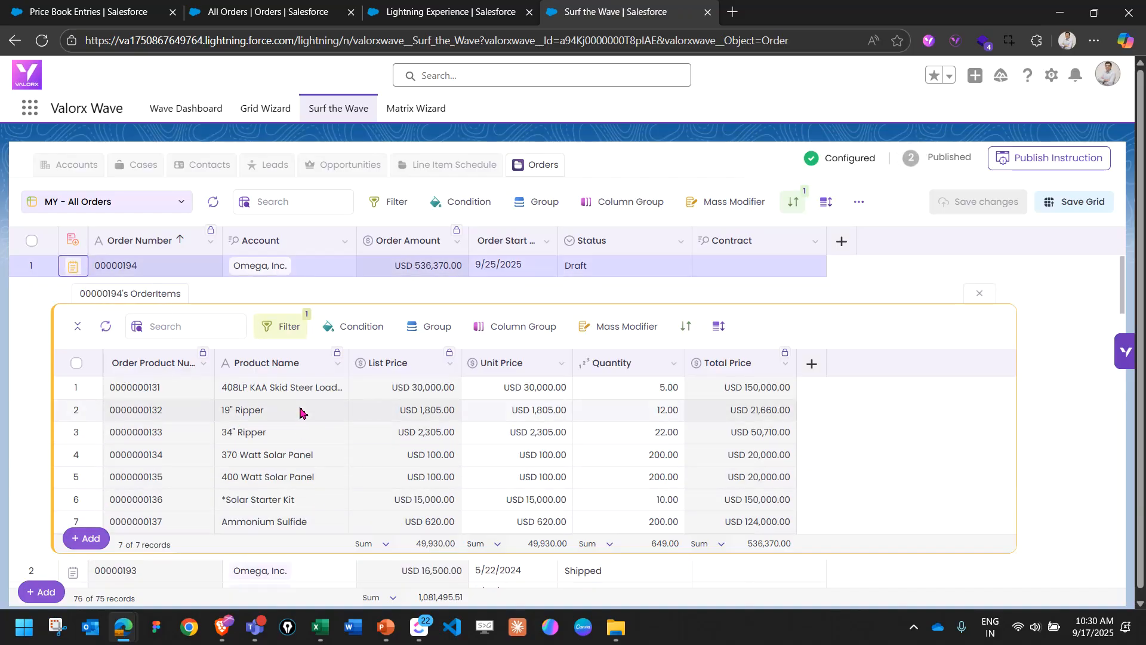
# Set the quantities of the seven order items to 7, 10, 20, 195, 195, 20 and 500, and save the changes.
pyautogui.click(638, 387)
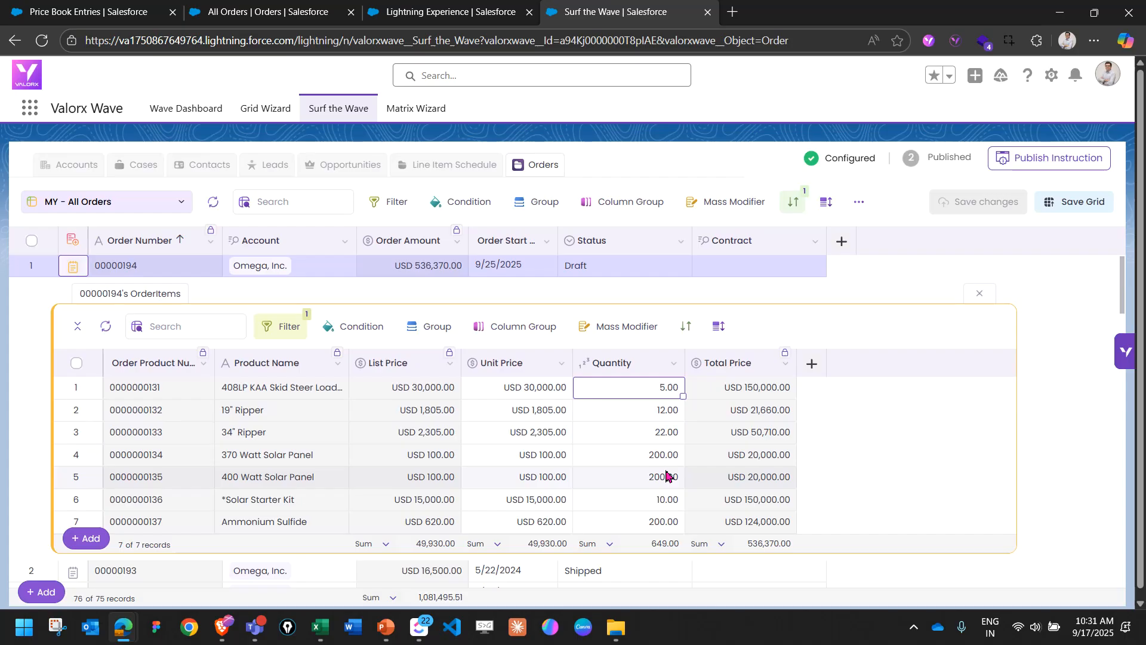
pyautogui.write('7')
pyautogui.press('Return')
pyautogui.write('10')
pyautogui.press('Return')
pyautogui.write('20')
pyautogui.press('Return')
pyautogui.write('195')
pyautogui.press('Return')
pyautogui.write('195')
pyautogui.press('Return')
pyautogui.write('20')
pyautogui.press('Return')
pyautogui.press('Return')
pyautogui.press('Up')
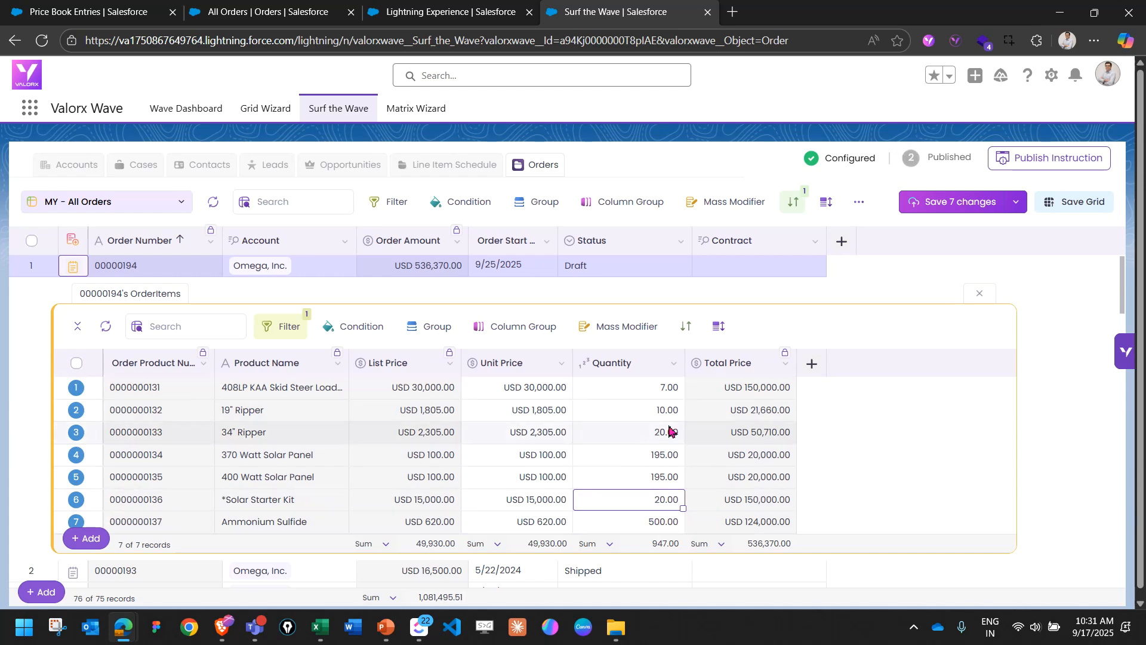
pyautogui.click(939, 212)
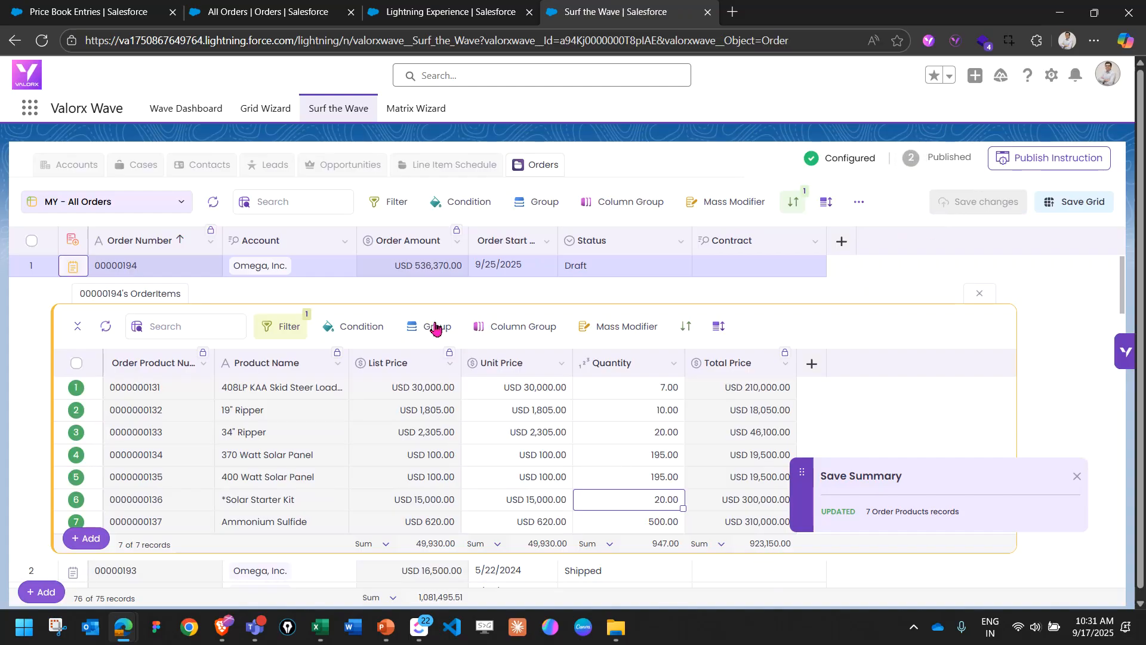
# Reload the Orders grid and check the edited order's amount in the All Orders list and the grid, both sorted by descending order number.
pyautogui.click(48, 40)
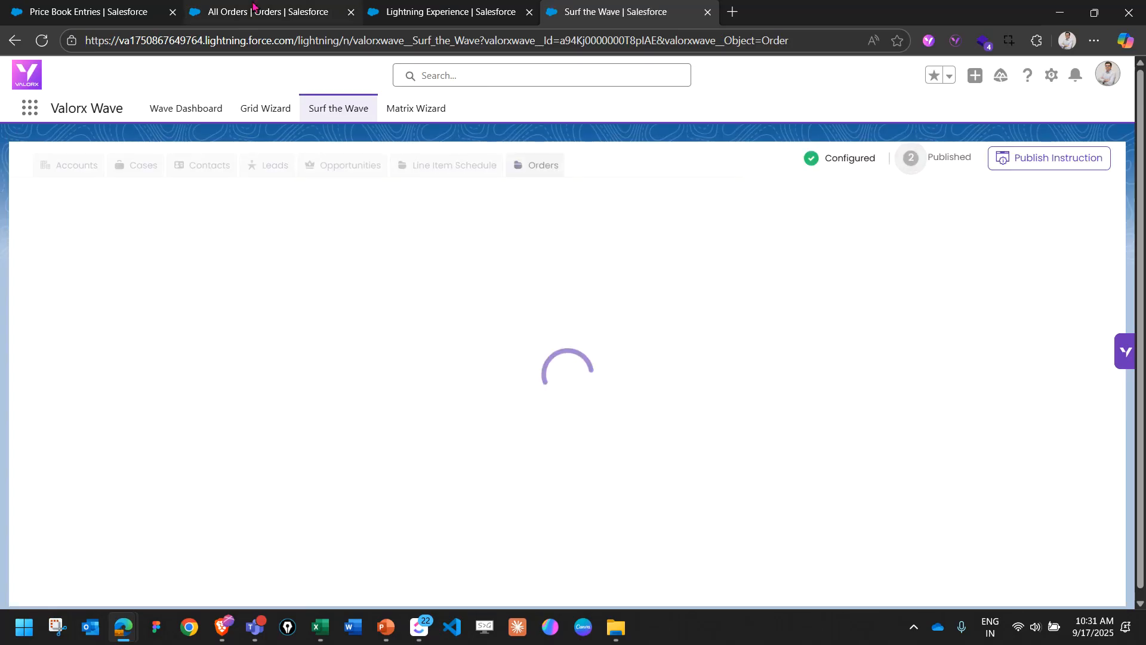
pyautogui.click(253, 10)
pyautogui.scroll(-3, 133, 374)
pyautogui.scroll(3, 133, 375)
pyautogui.click(101, 232)
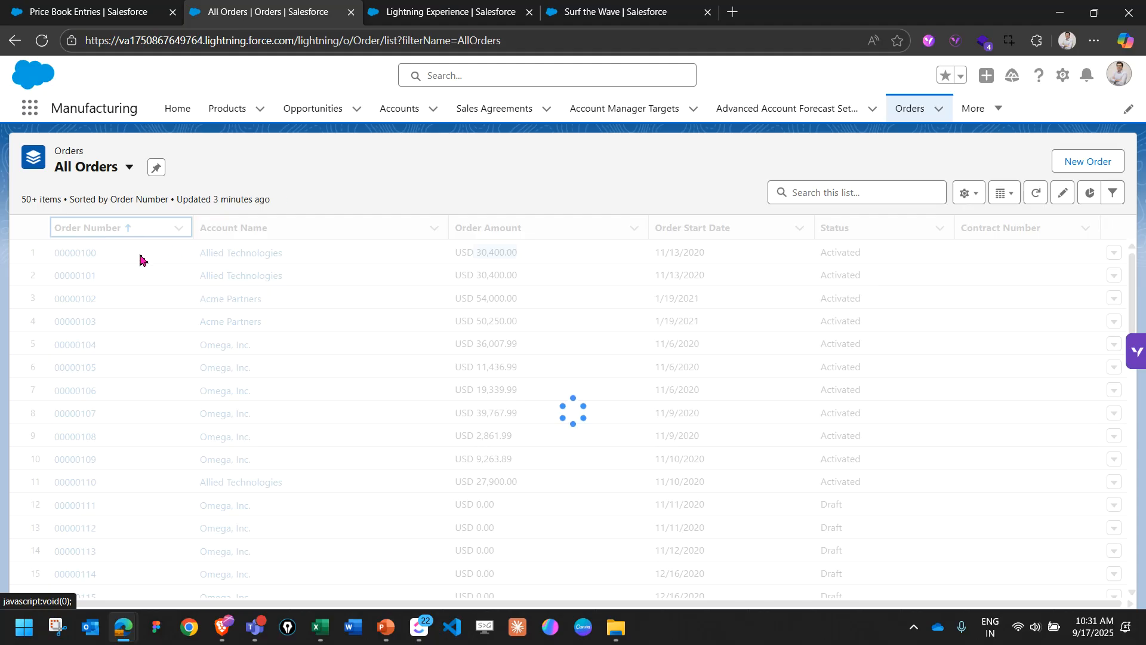
pyautogui.moveTo(412, 256); pyautogui.dragTo(476, 258)
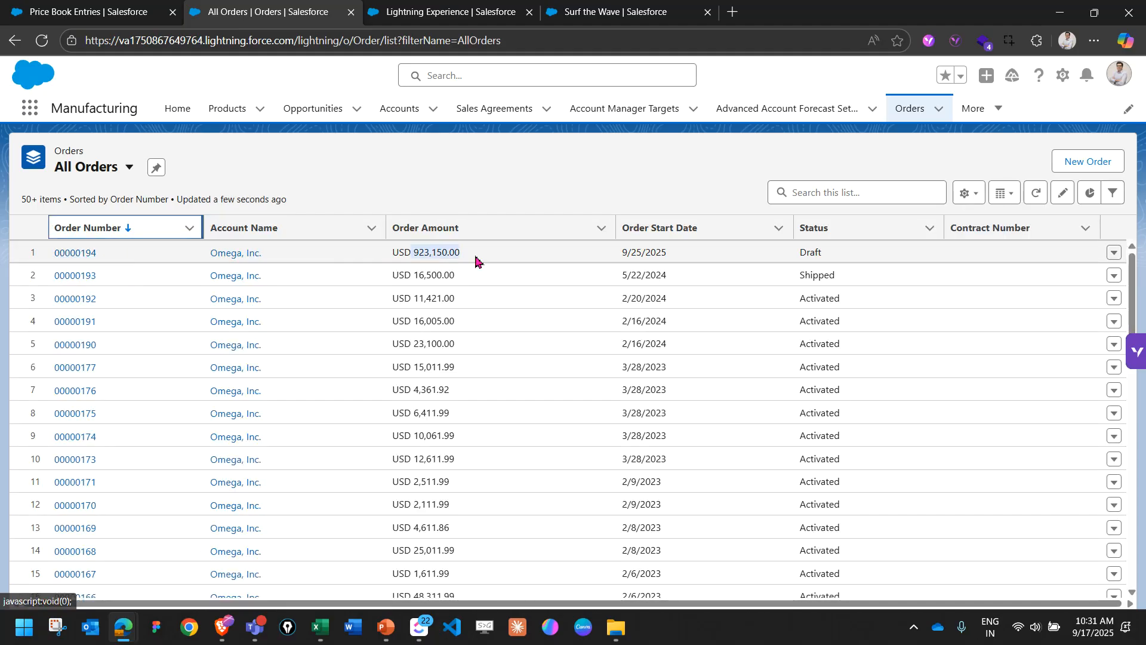
pyautogui.click(609, 16)
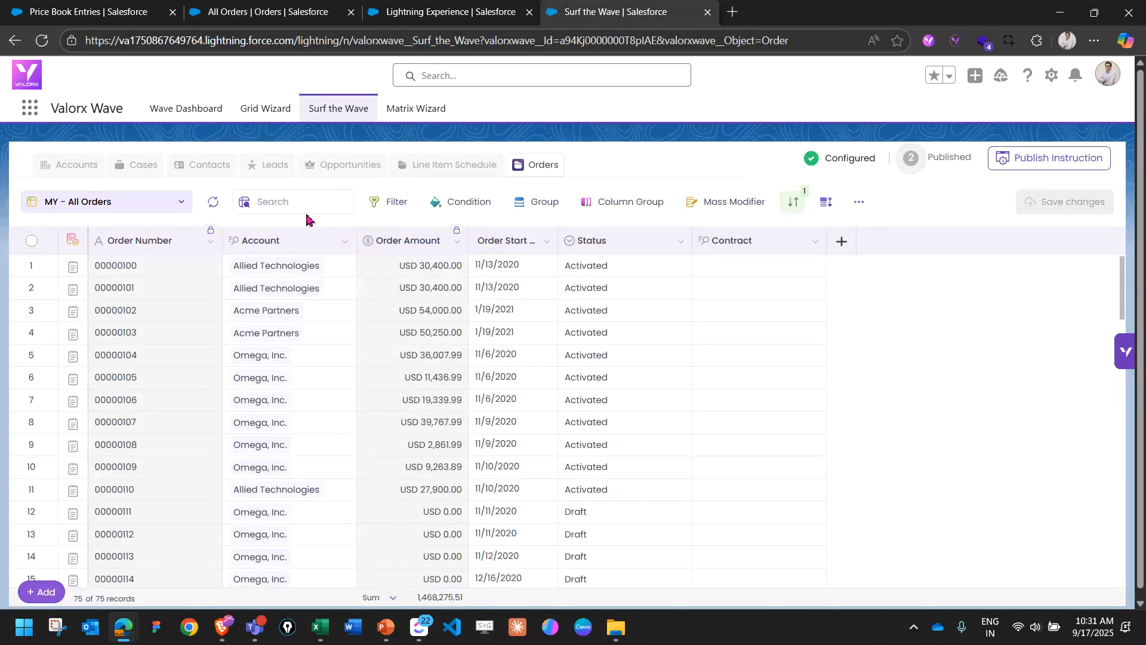
pyautogui.click(151, 241)
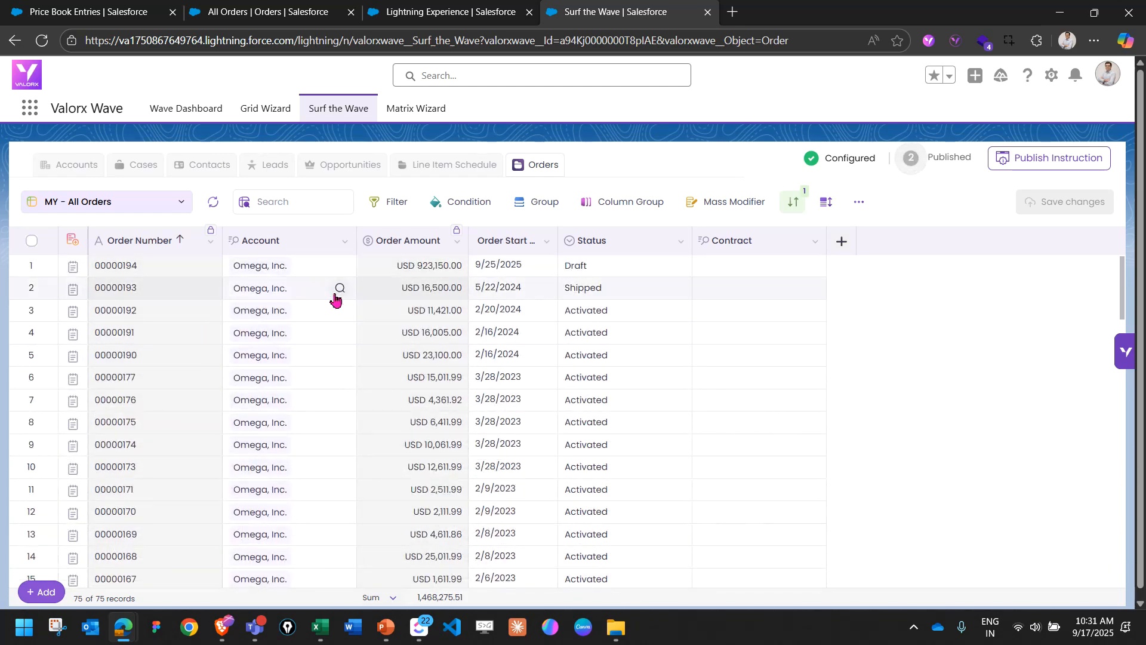
# Visit valorx.com in a new browser tab and look through the Wave product page down to the Get Wave for Free section.
pyautogui.click(733, 15)
pyautogui.write('valorx.com')
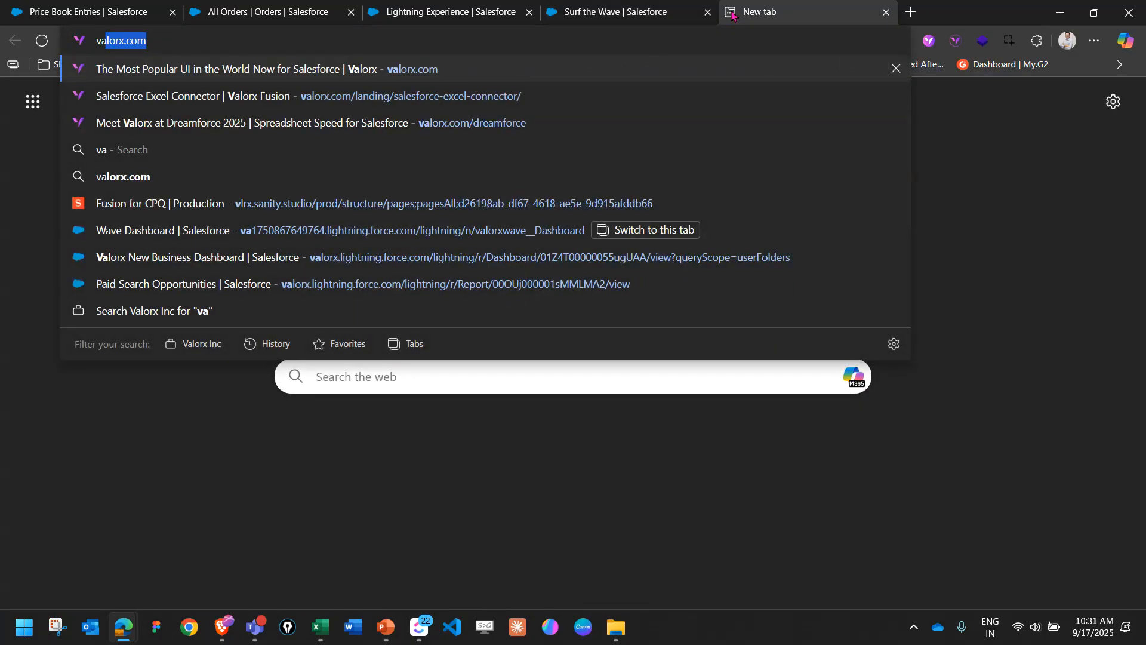
pyautogui.press('Return')
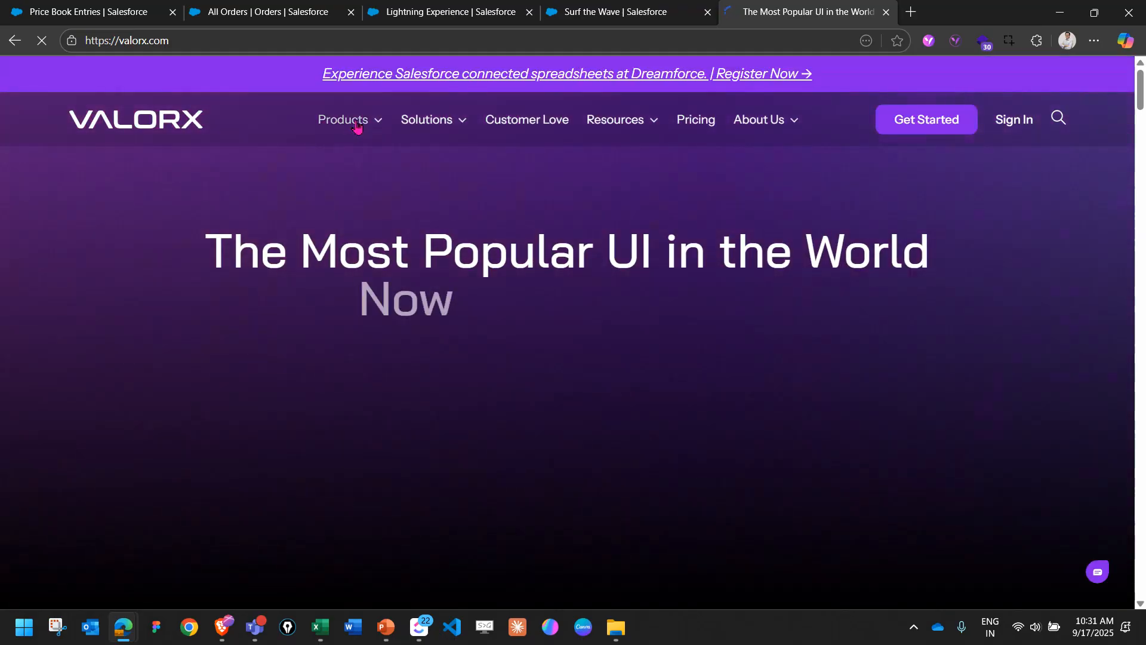
pyautogui.click(357, 123)
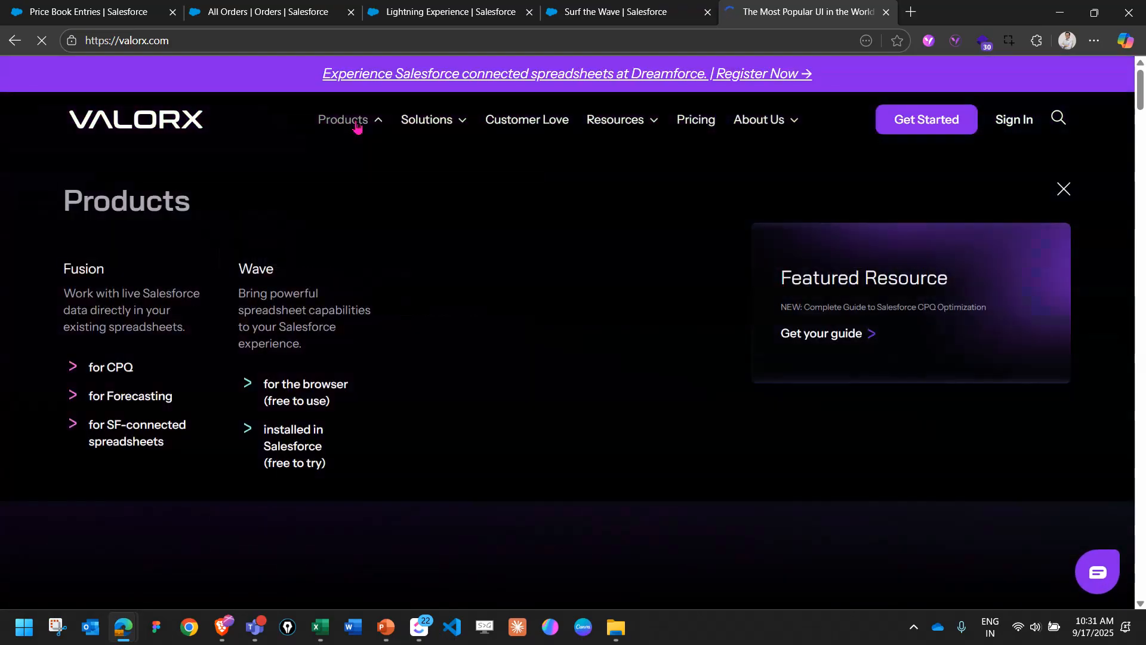
pyautogui.click(268, 289)
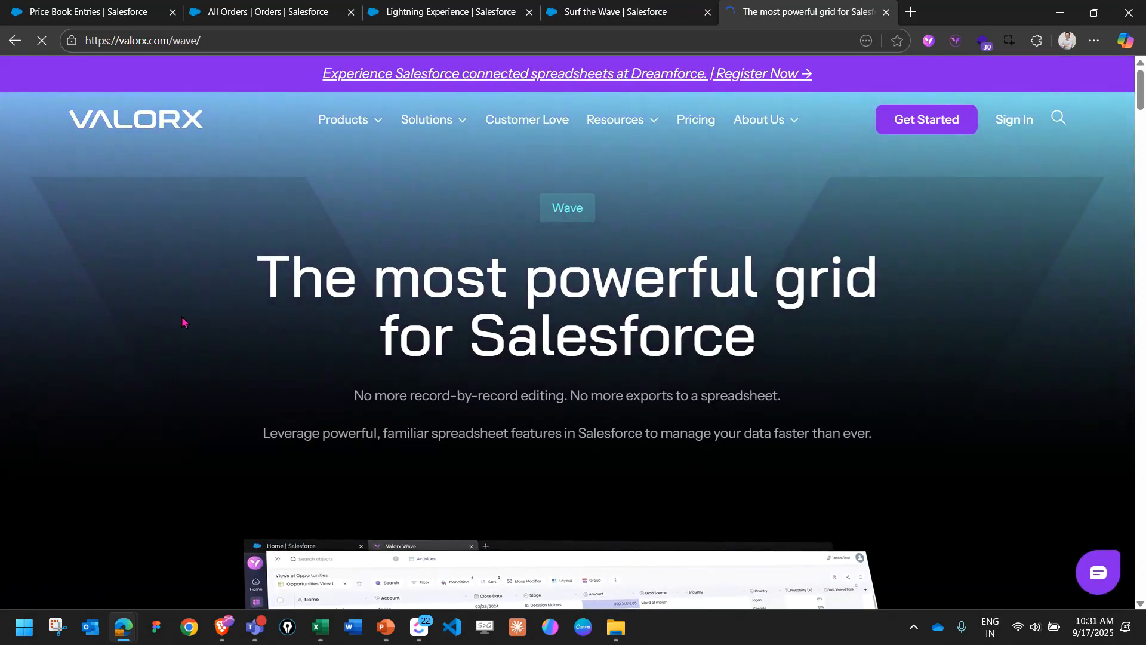
pyautogui.scroll(-5, 184, 322)
pyautogui.scroll(-8, 550, 313)
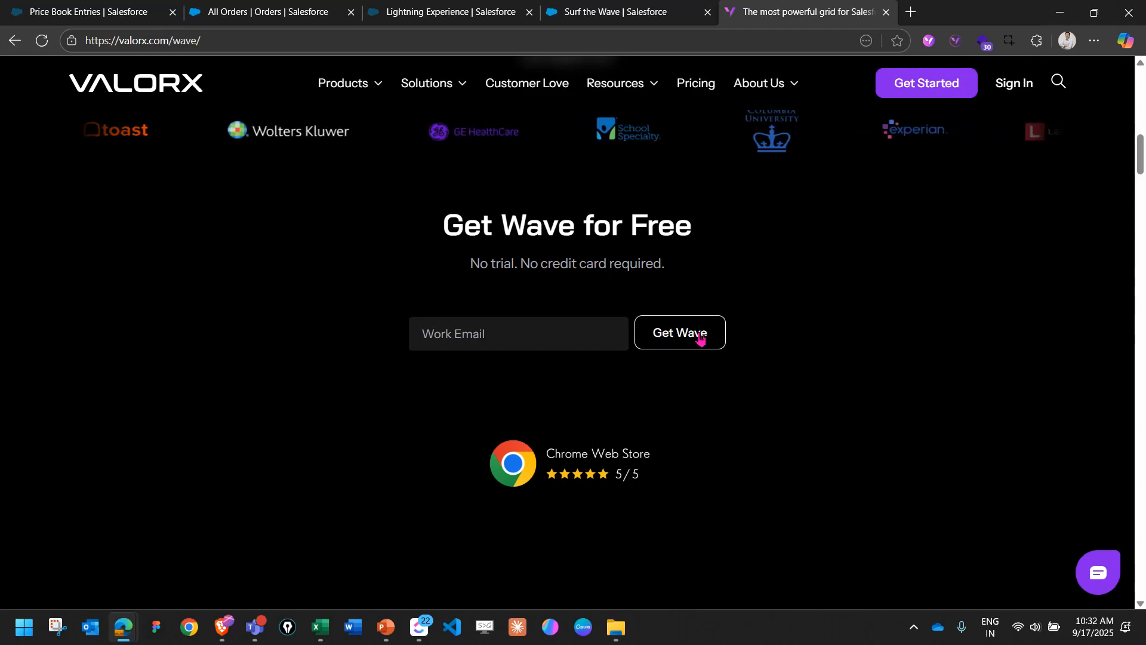
# Return to Salesforce, search the App Launcher for "valo" and open the Valorx Wave app.
pyautogui.click(614, 11)
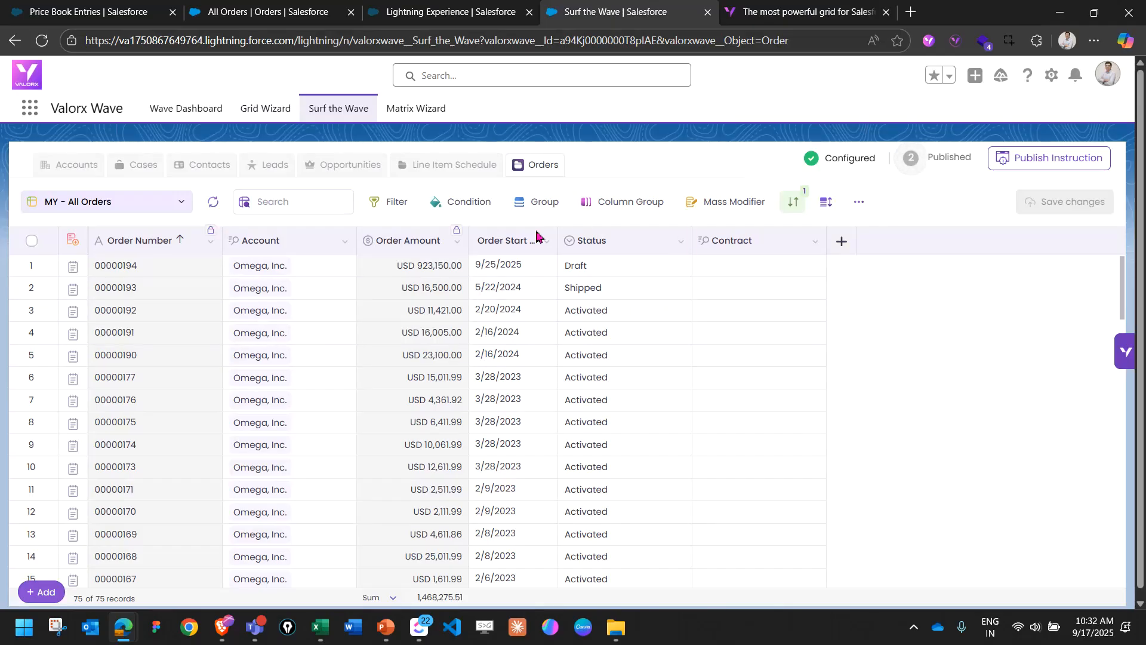
pyautogui.click(774, 13)
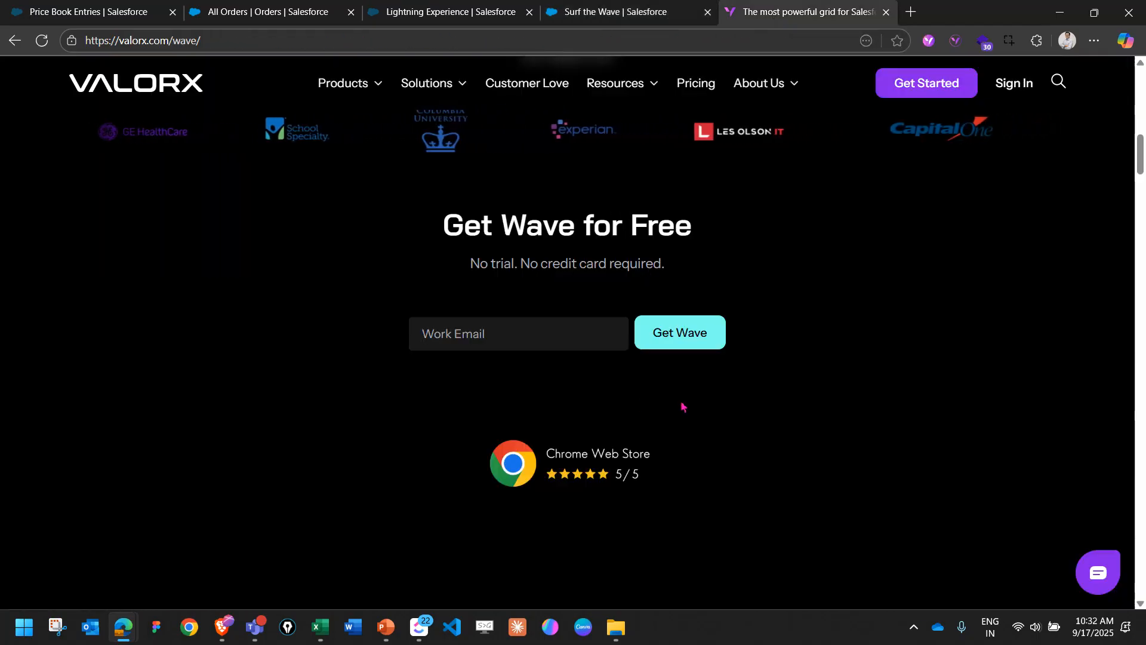
pyautogui.click(591, 16)
pyautogui.click(26, 111)
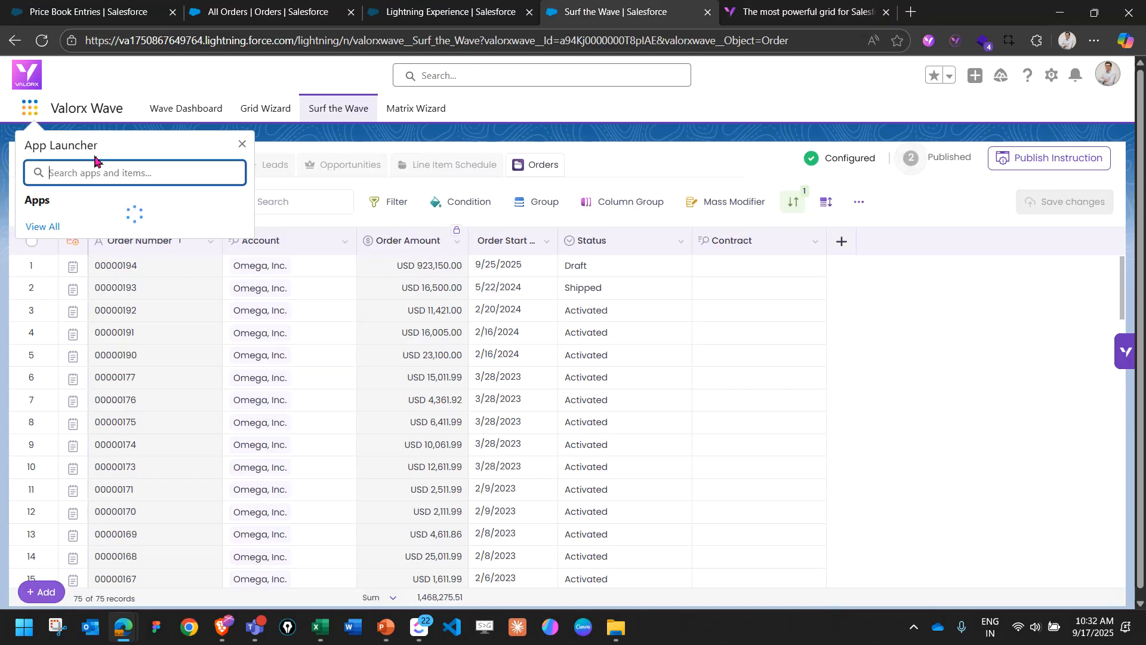
pyautogui.write('vao')
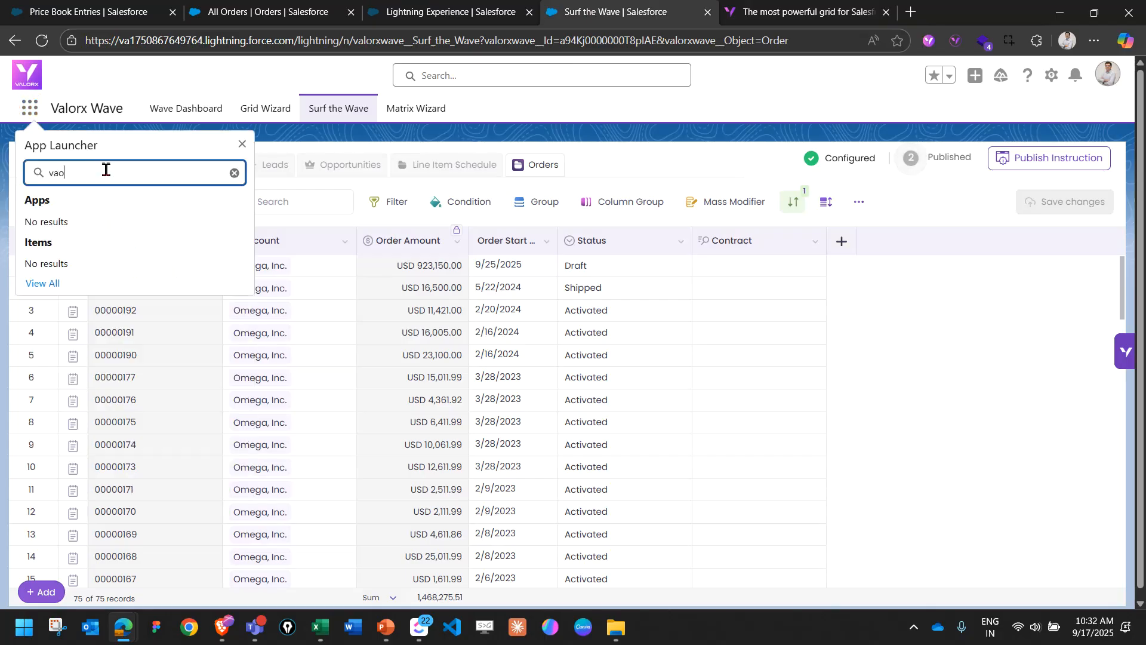
pyautogui.press('BackSpace')
pyautogui.write('lo')
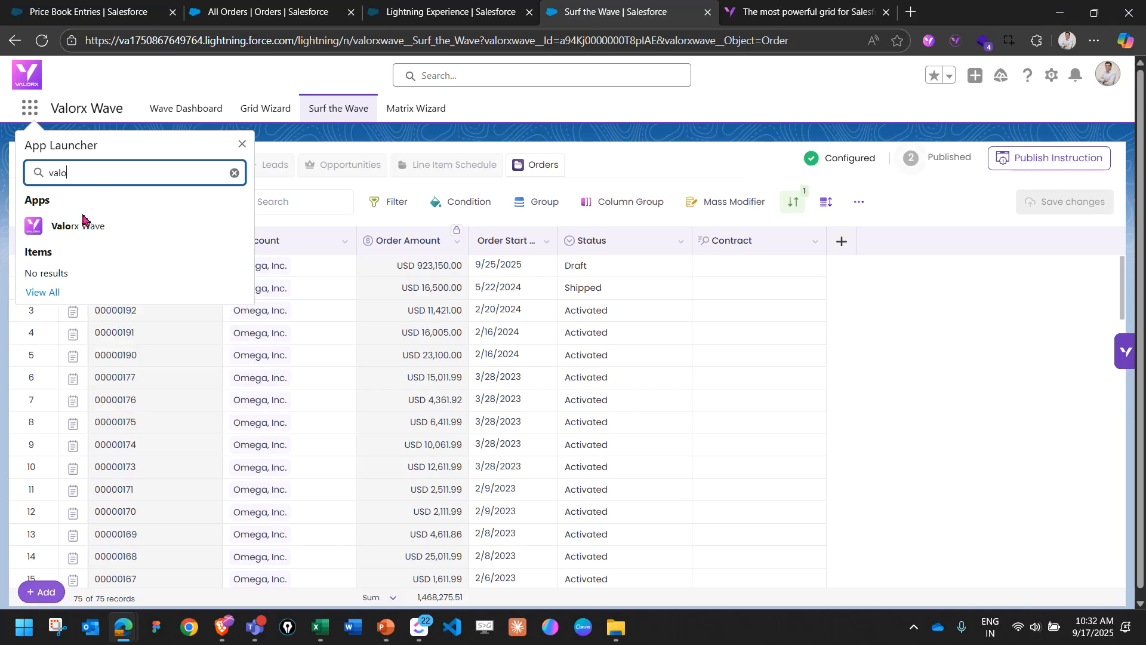
pyautogui.click(81, 230)
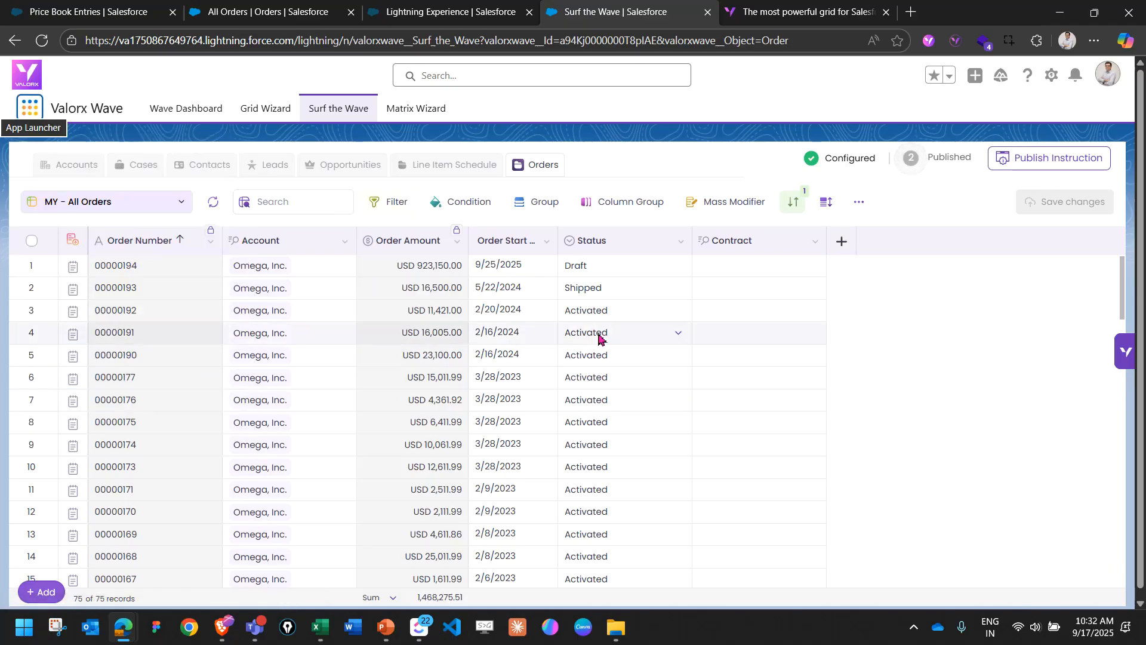
# Go back to the Valorx Wave product page and open the Dreamforce registration page from its banner.
pyautogui.click(800, 12)
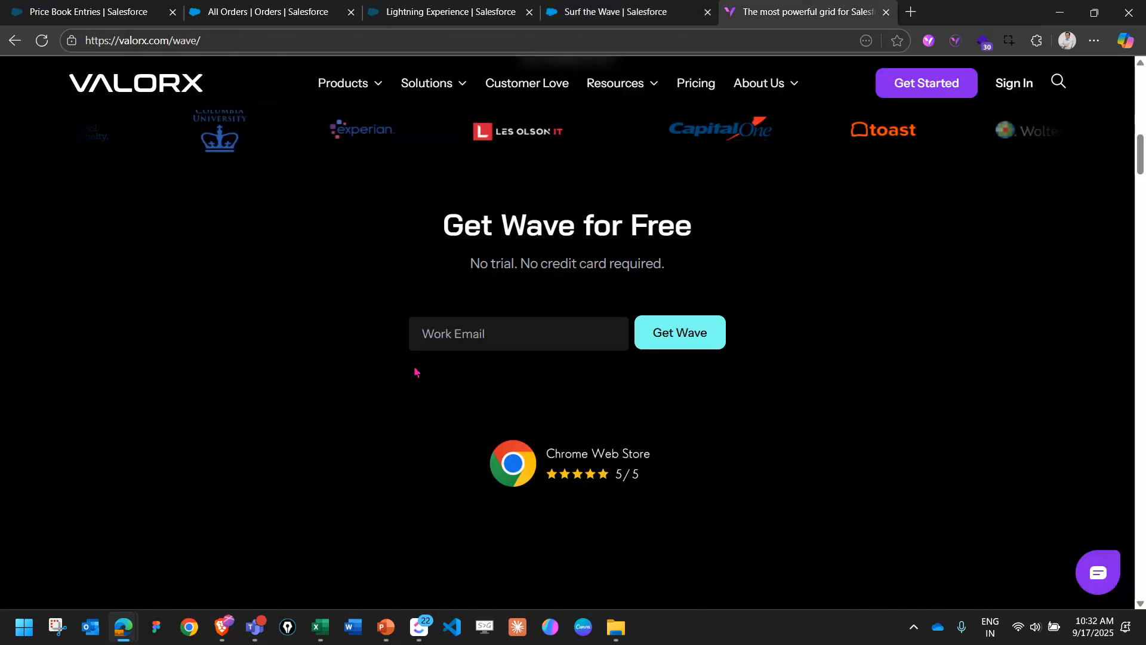
pyautogui.scroll(10, 502, 378)
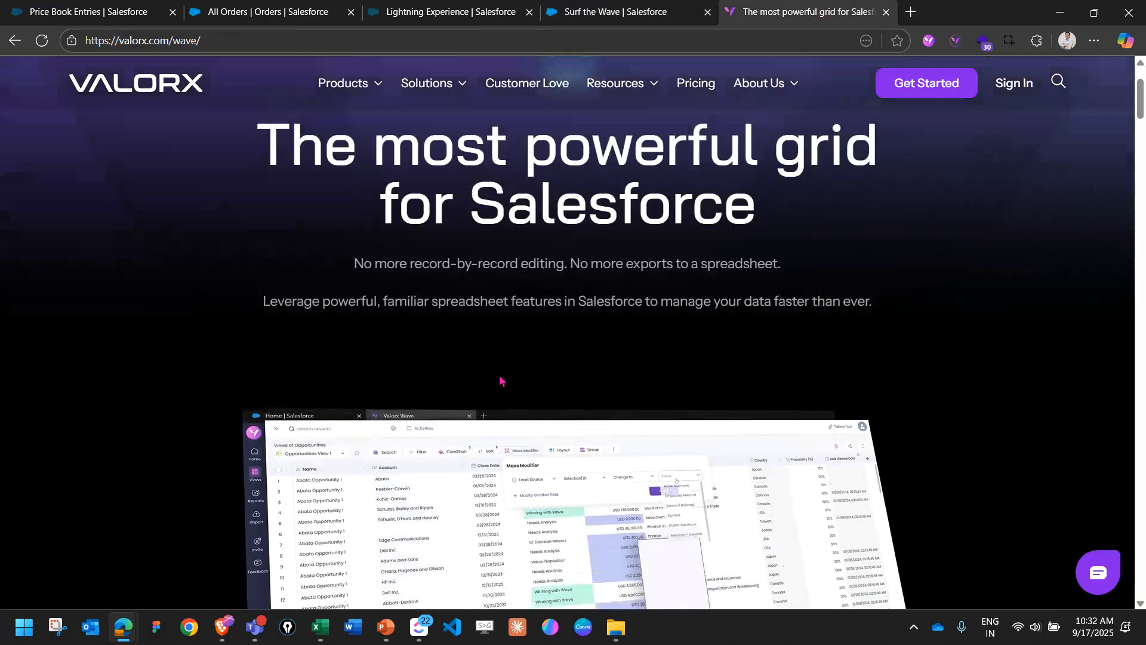
pyautogui.scroll(3, 501, 379)
pyautogui.click(583, 75)
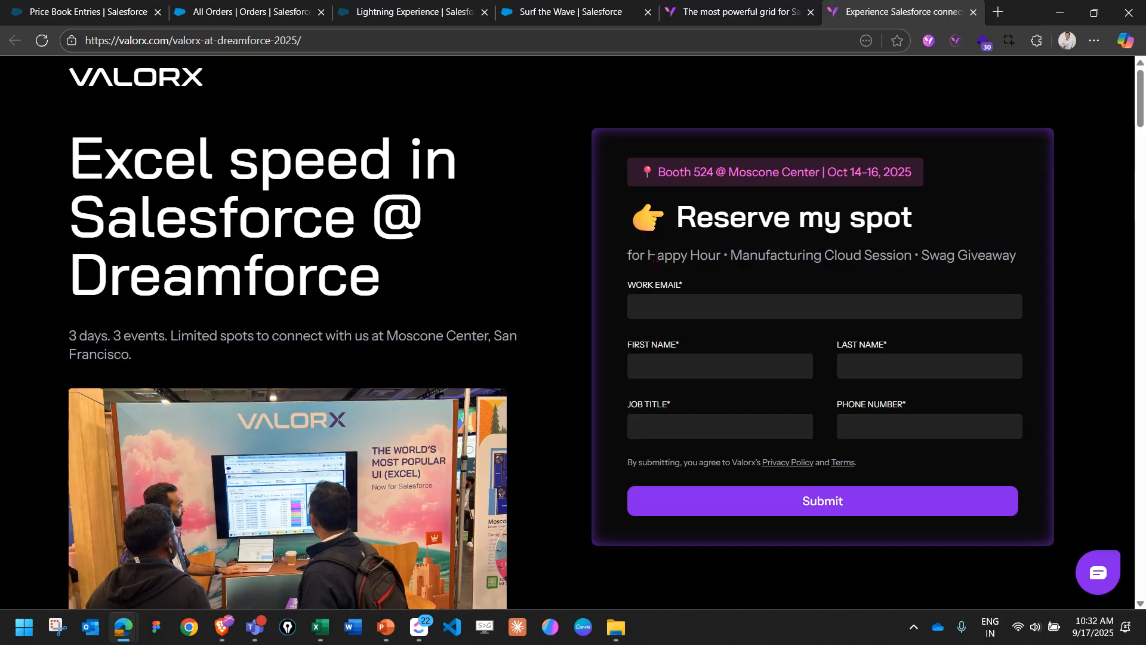
# Read the Dreamforce page's intro and the Happy Hour, Manufacturing Cloud Session and Swag Giveaway offers.
pyautogui.moveTo(217, 338); pyautogui.dragTo(349, 339)
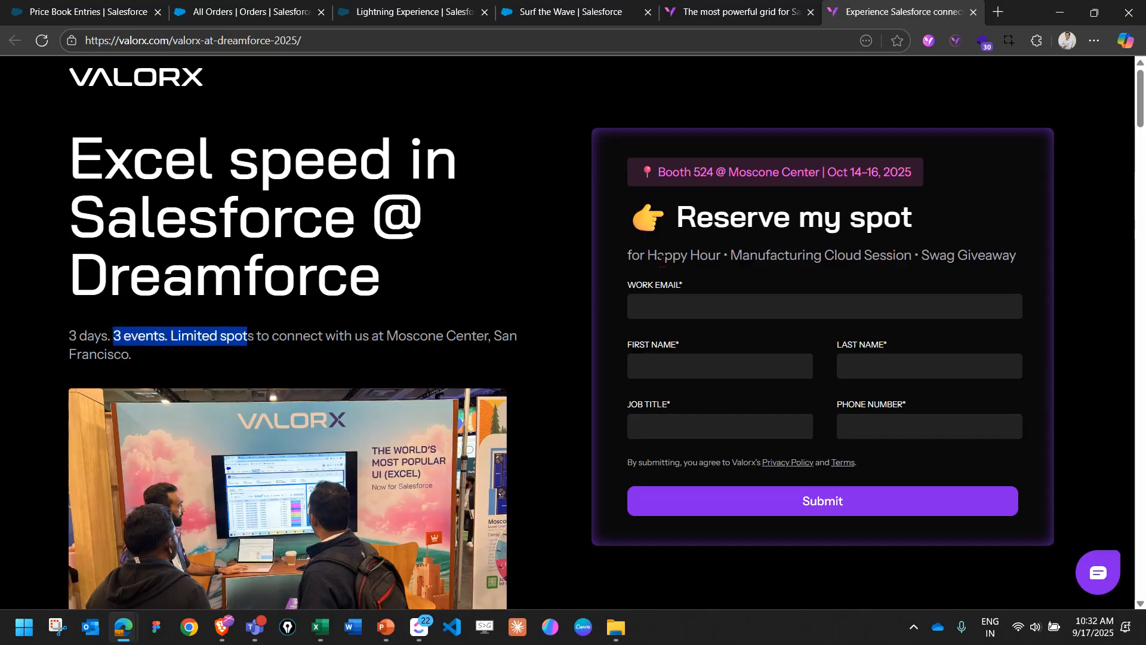
pyautogui.moveTo(659, 258); pyautogui.dragTo(690, 256)
pyautogui.moveTo(762, 257); pyautogui.dragTo(839, 258)
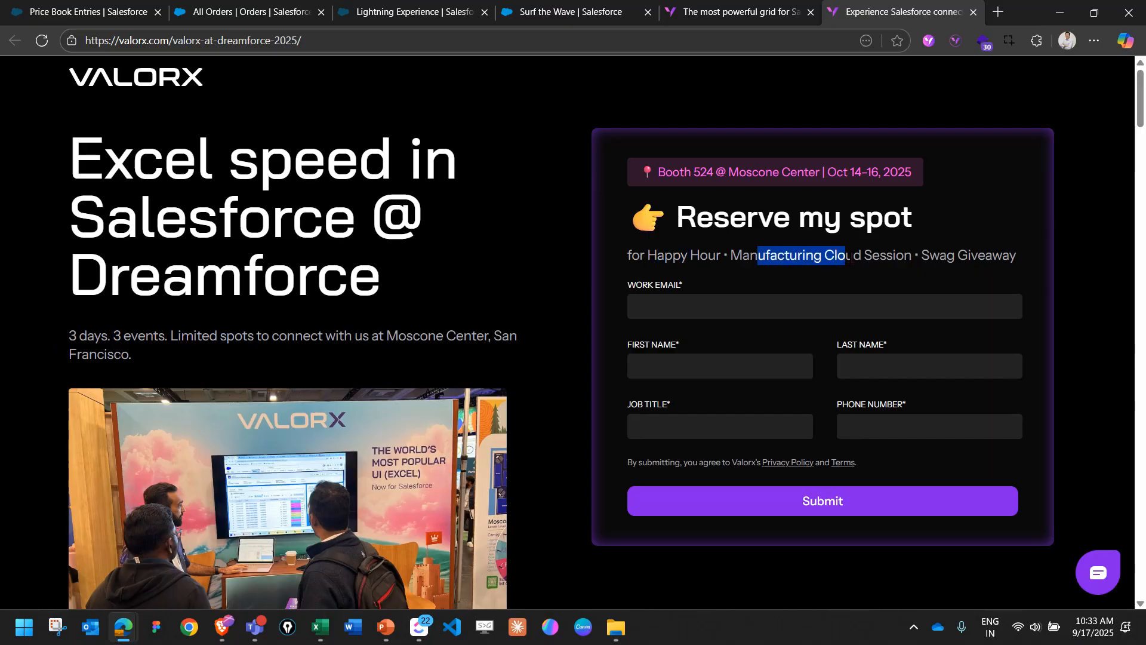
pyautogui.moveTo(928, 257); pyautogui.dragTo(988, 258)
pyautogui.click(659, 258)
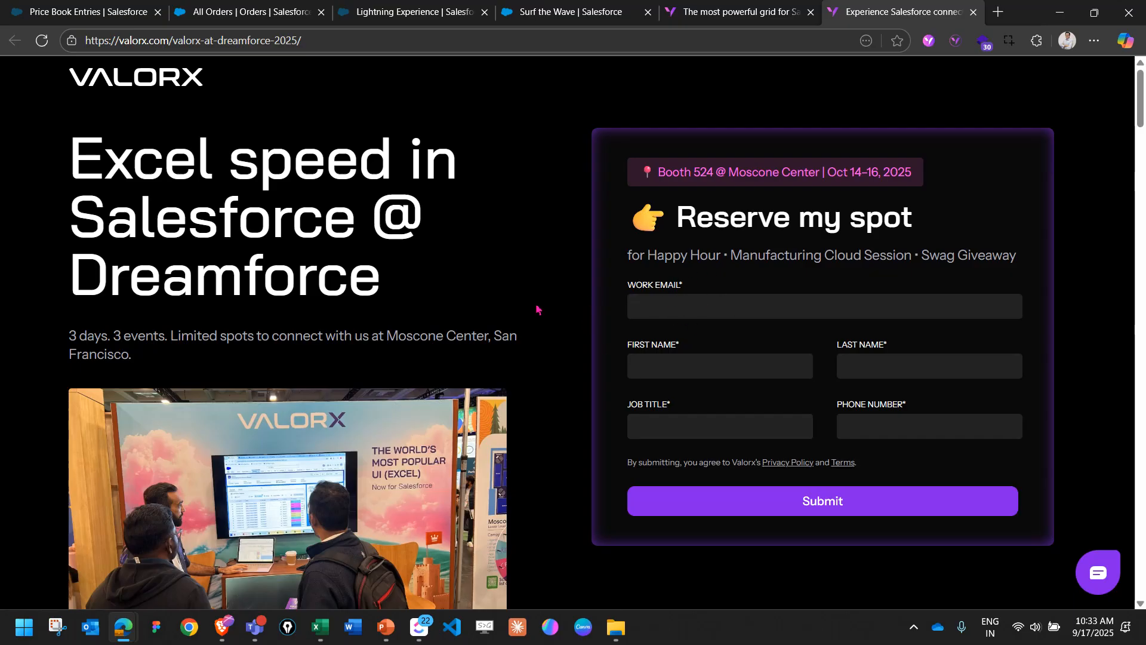
# Look through the day-by-day Dreamforce event schedule and open the page for reserving a spot.
pyautogui.scroll(-15, 564, 312)
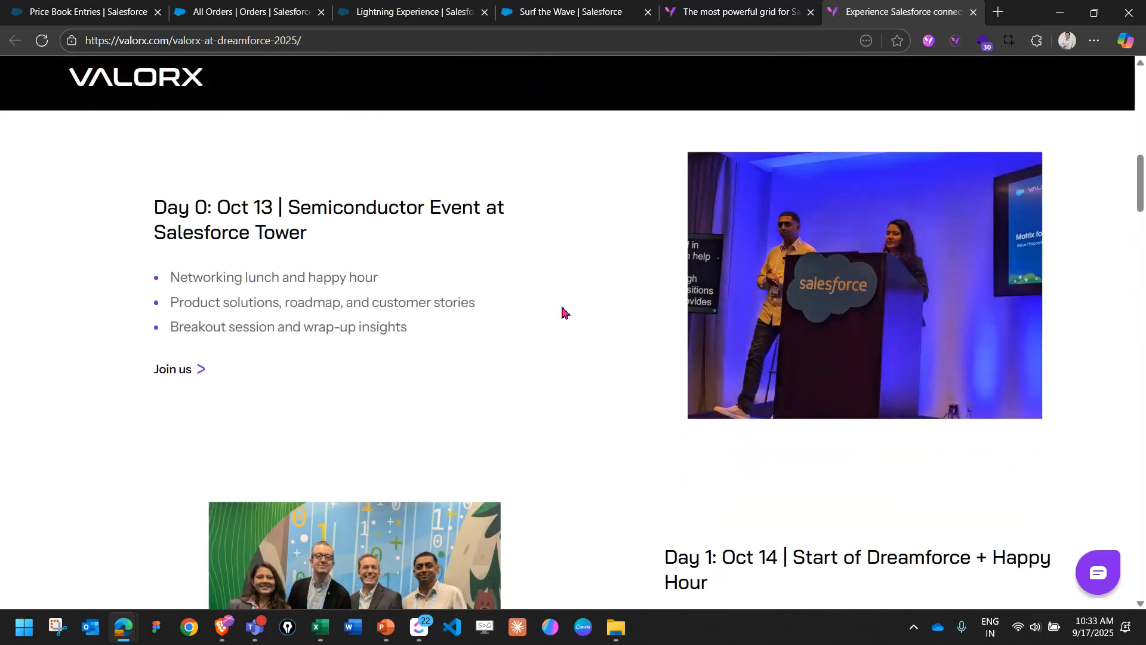
pyautogui.scroll(-3, 564, 312)
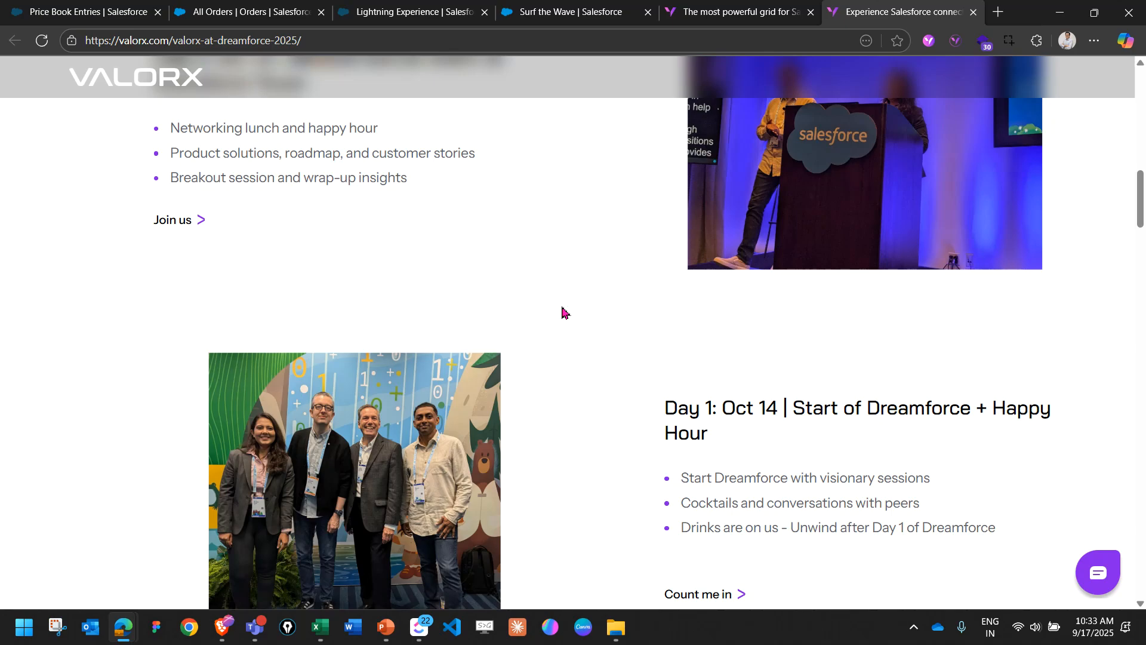
pyautogui.scroll(-10, 564, 312)
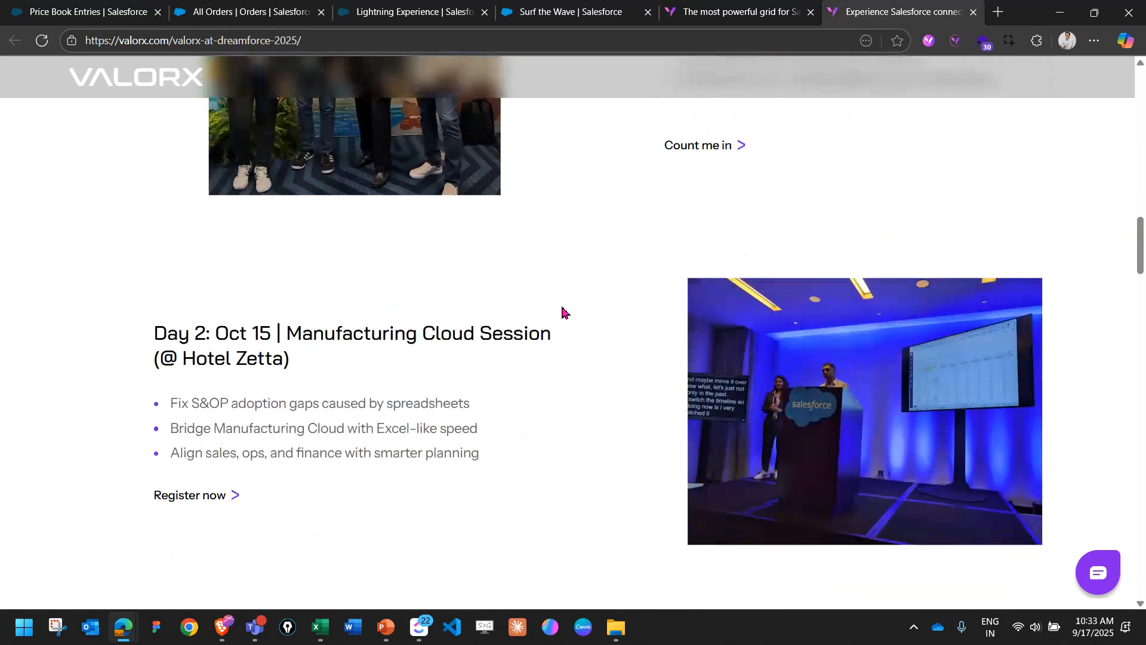
pyautogui.scroll(-4, 564, 313)
pyautogui.scroll(-6, 564, 312)
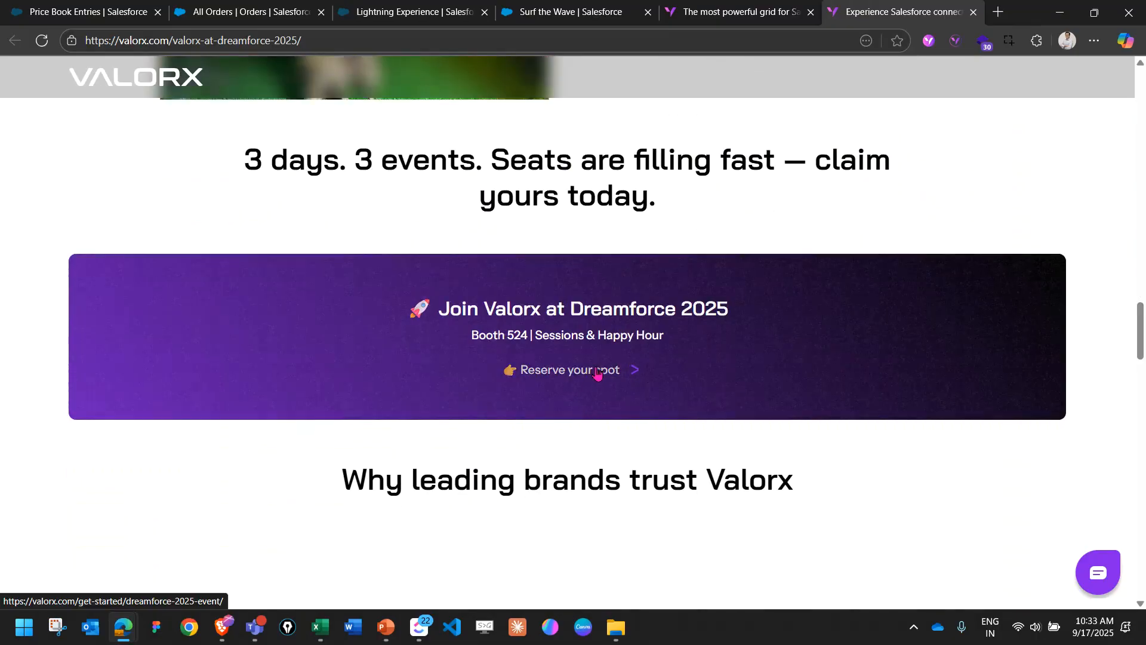
pyautogui.click(591, 374)
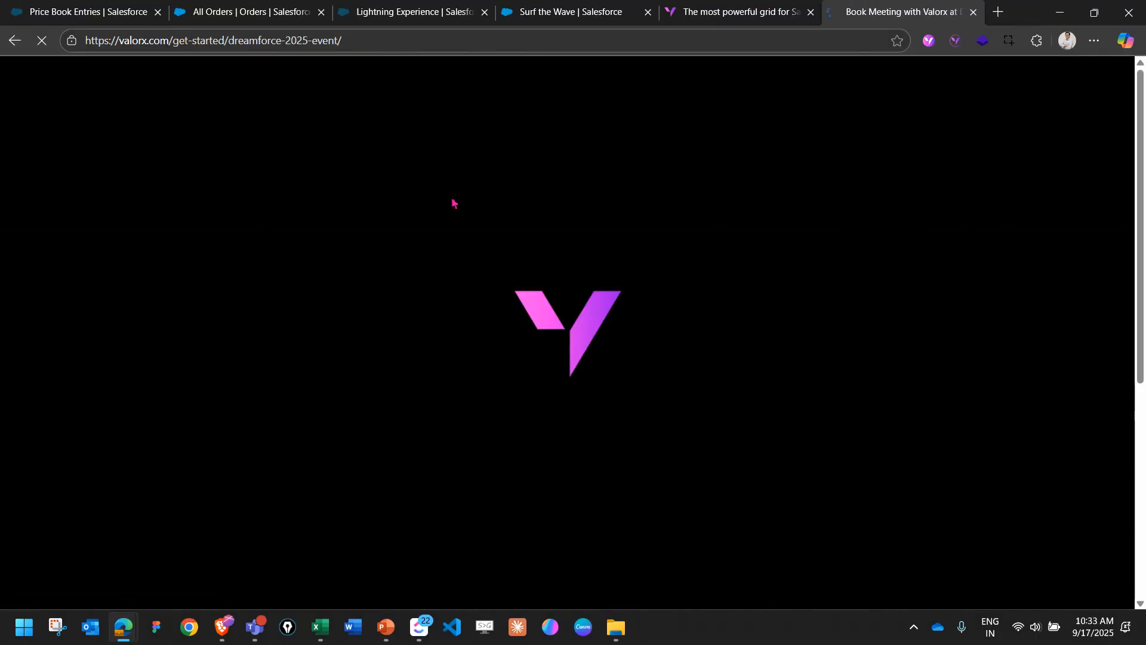